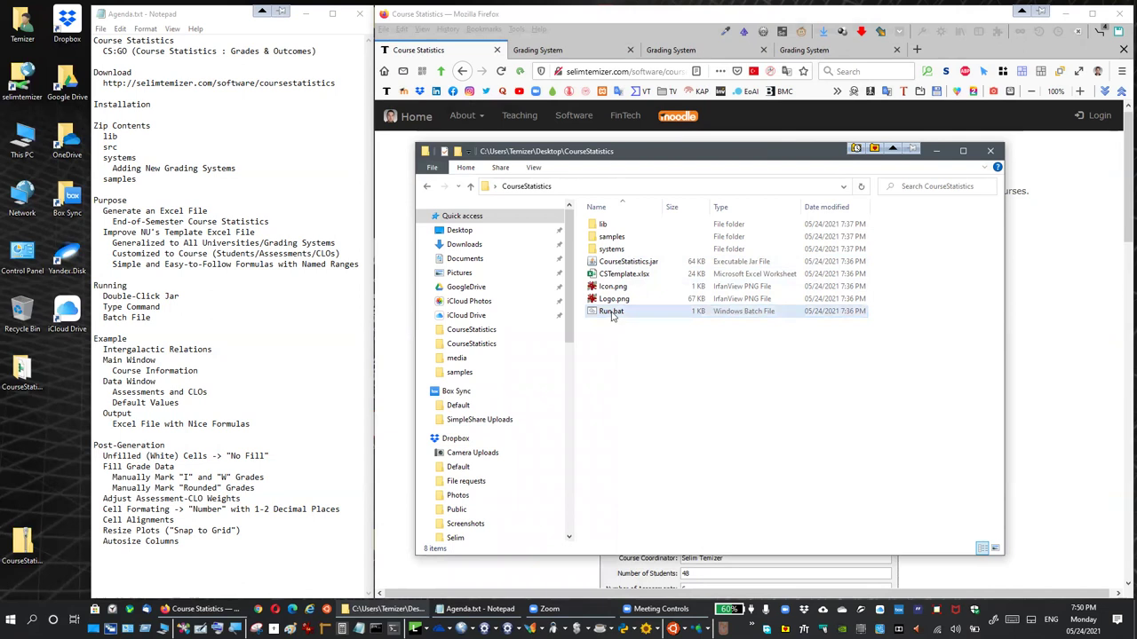
# Launch Course Statistics from Run.bat, letting it run past the SmartScreen unrecognized-app warning
pyautogui.doubleClick(612, 313)
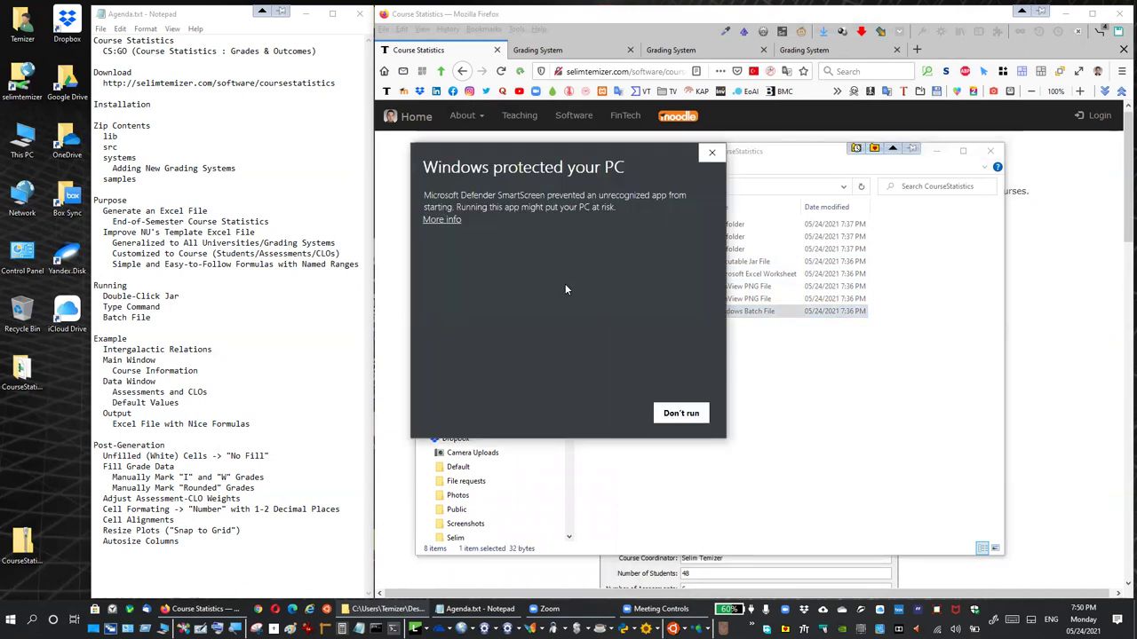
pyautogui.click(451, 222)
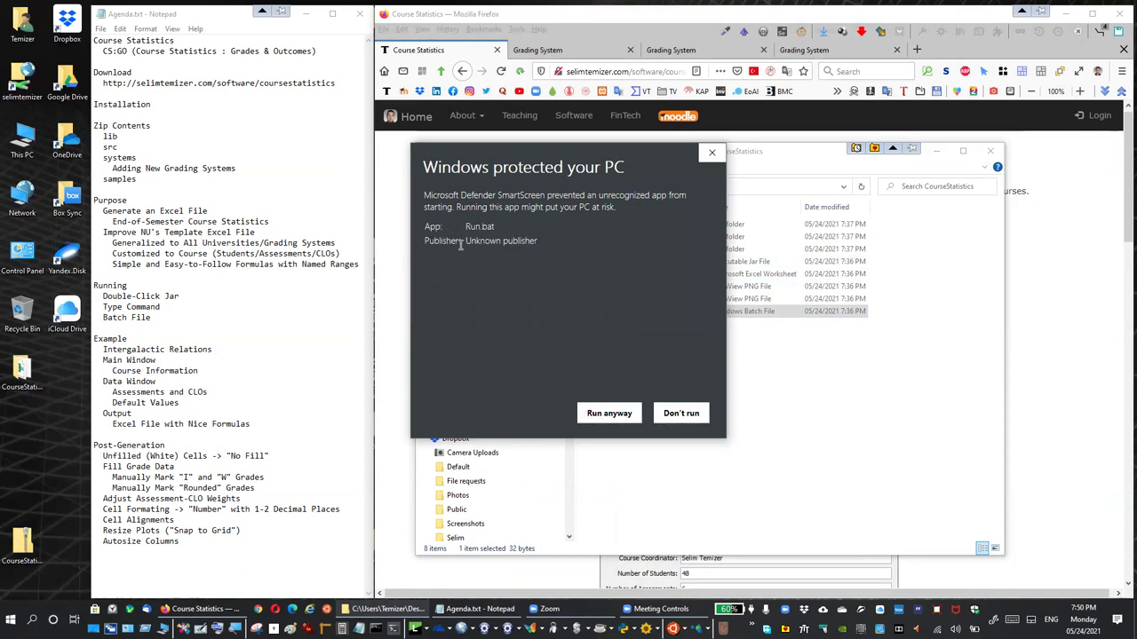
pyautogui.click(601, 415)
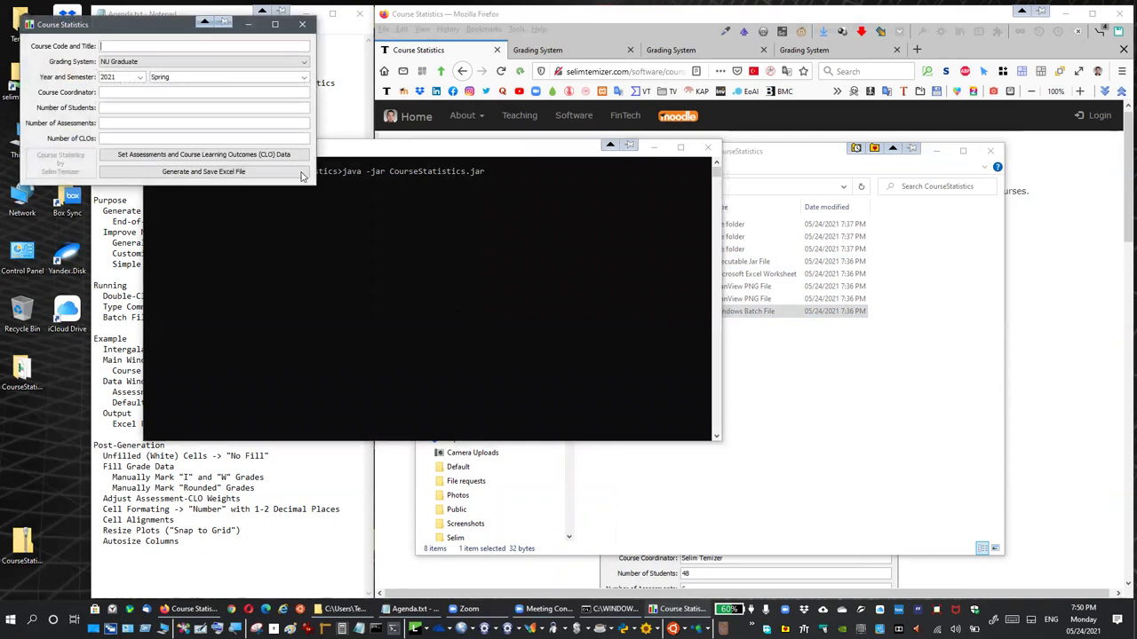
# Close the batch-launched Course Statistics window and return to the CourseStatistics folder
pyautogui.moveTo(280, 30); pyautogui.dragTo(272, 61)
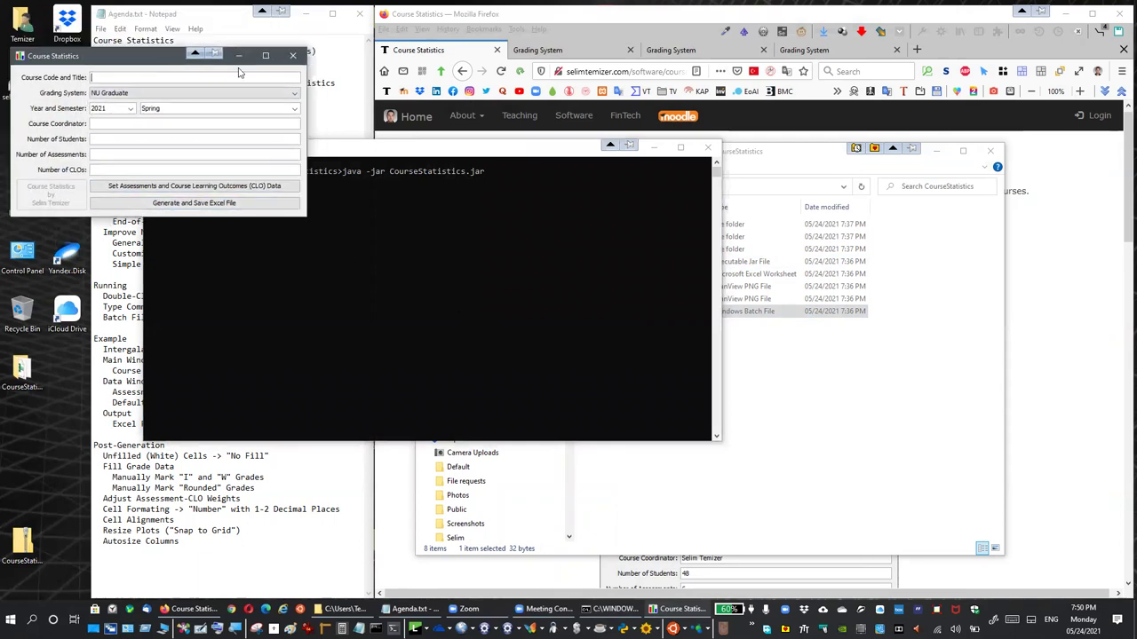
pyautogui.click(292, 51)
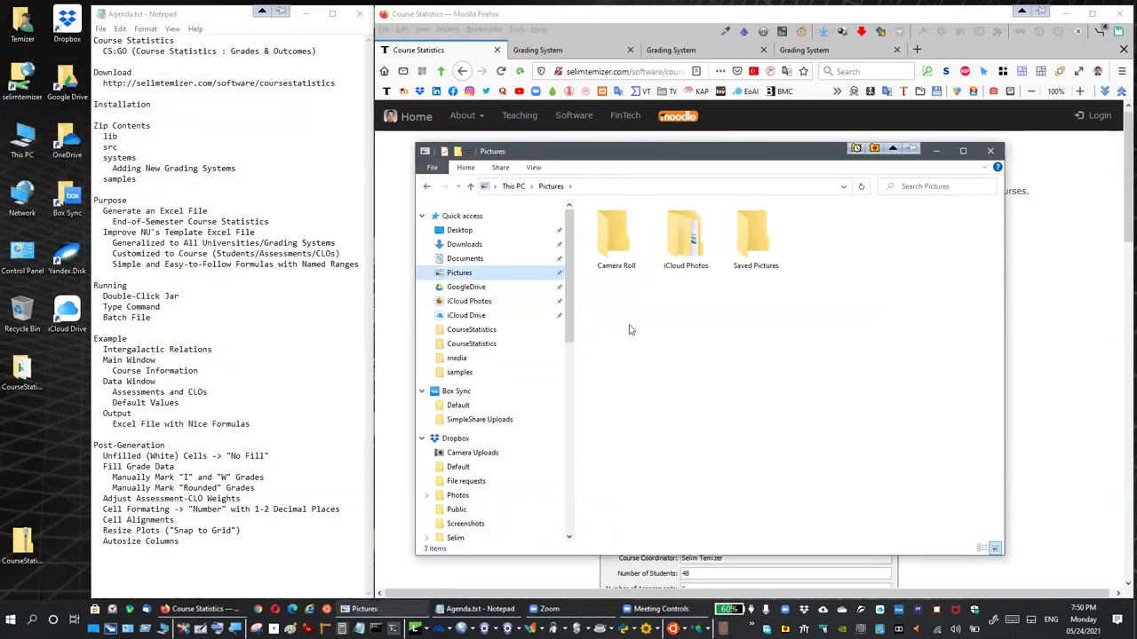
pyautogui.hotkey('alt', 'Left')
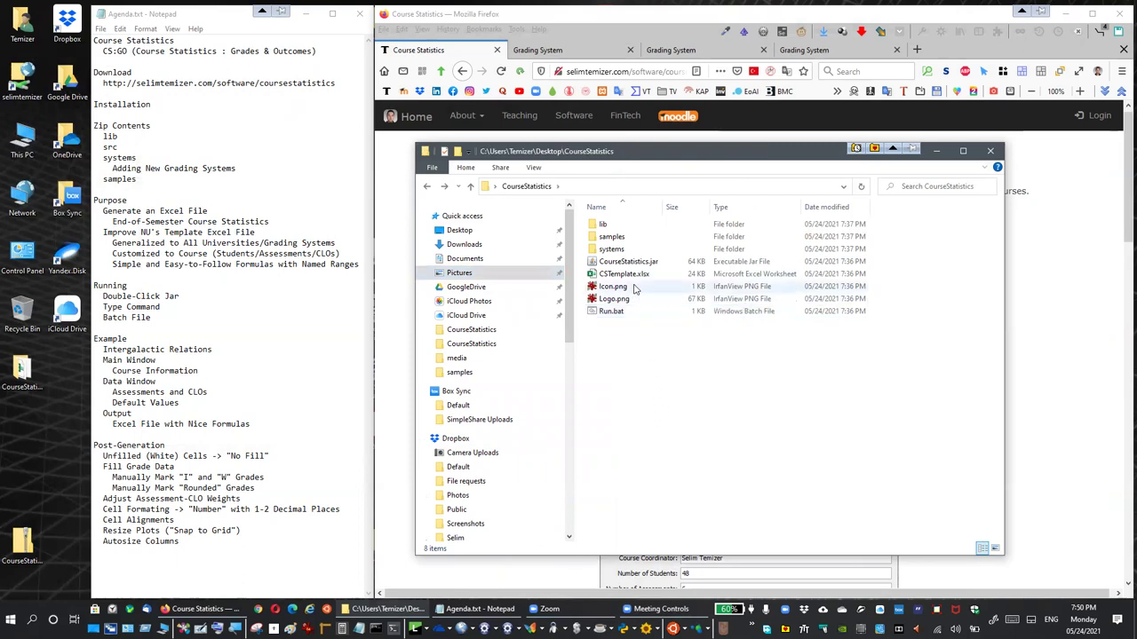
# Relaunch Course Statistics directly from CourseStatistics.jar and open the samples folder
pyautogui.click(633, 264)
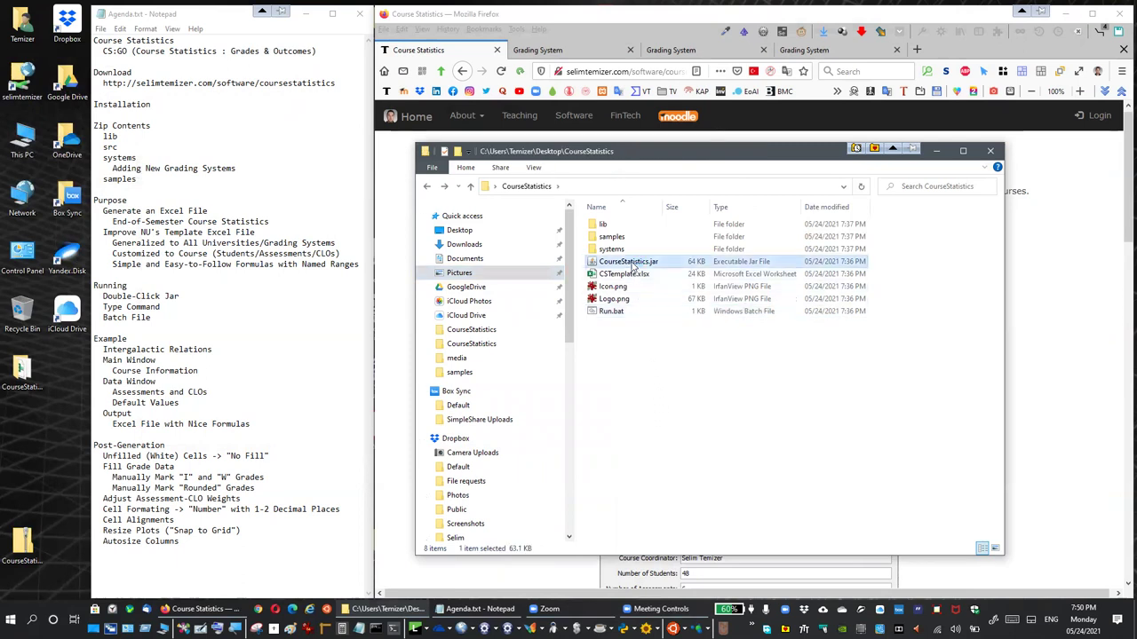
pyautogui.doubleClick(633, 264)
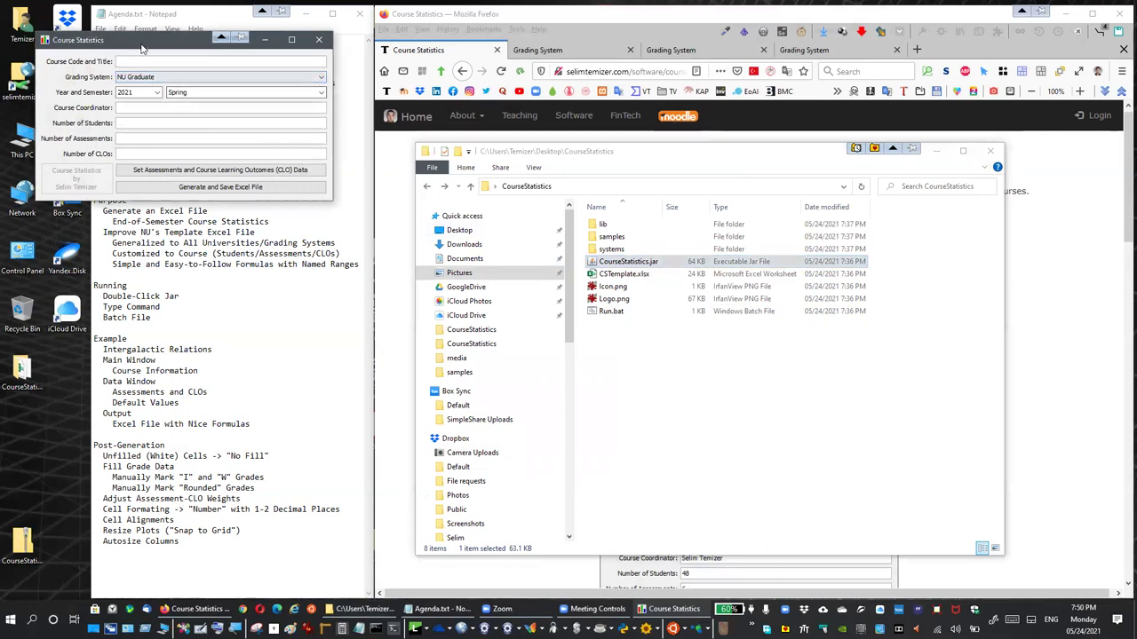
pyautogui.moveTo(141, 49); pyautogui.dragTo(495, 347)
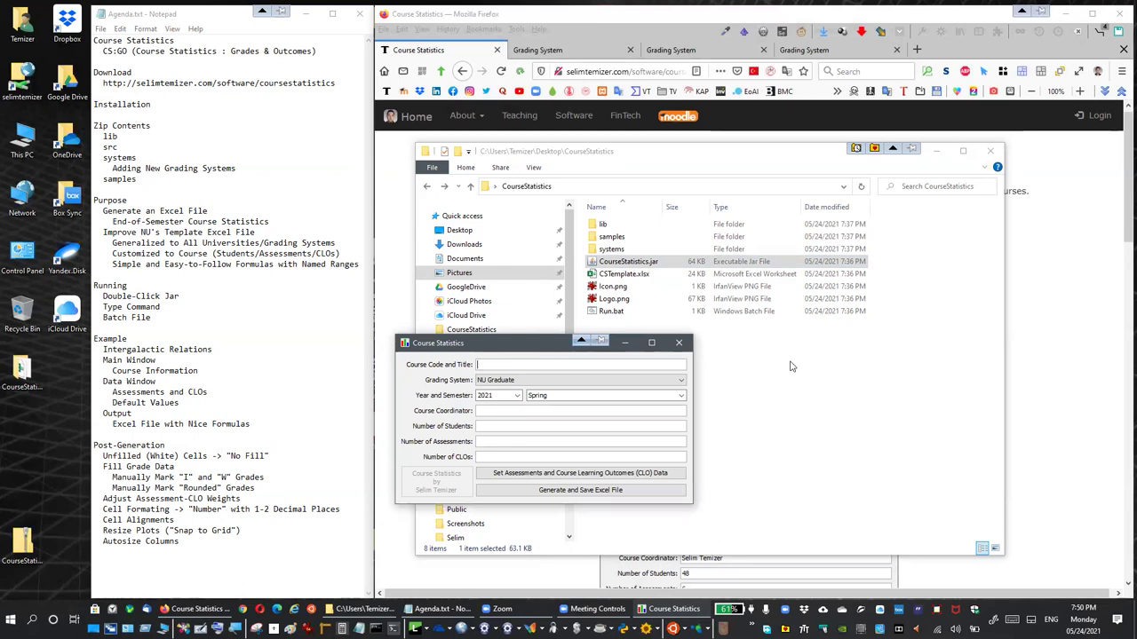
pyautogui.doubleClick(611, 237)
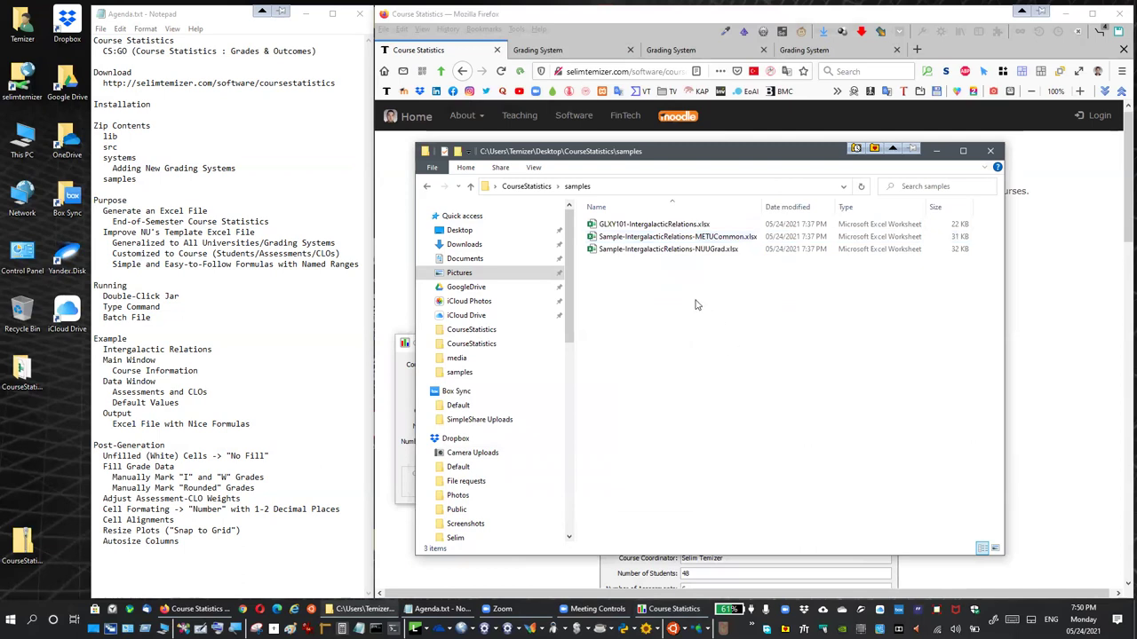
# Open GLXY101-IntergalacticRelations.xlsx from the samples folder in Excel
pyautogui.doubleClick(651, 225)
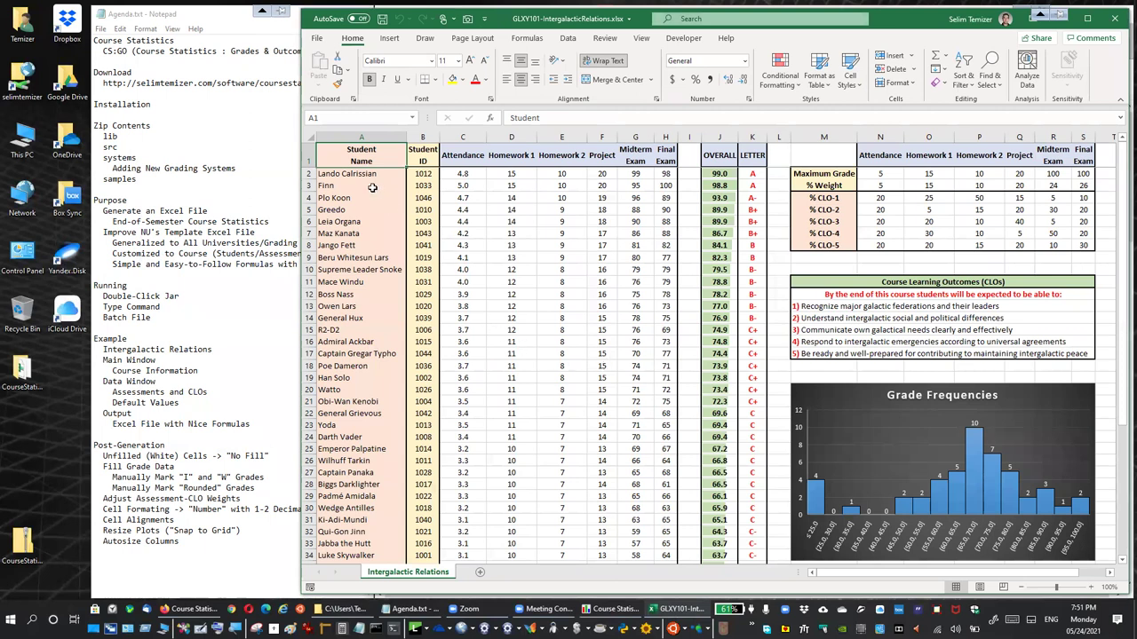
pyautogui.moveTo(360, 175); pyautogui.dragTo(353, 544)
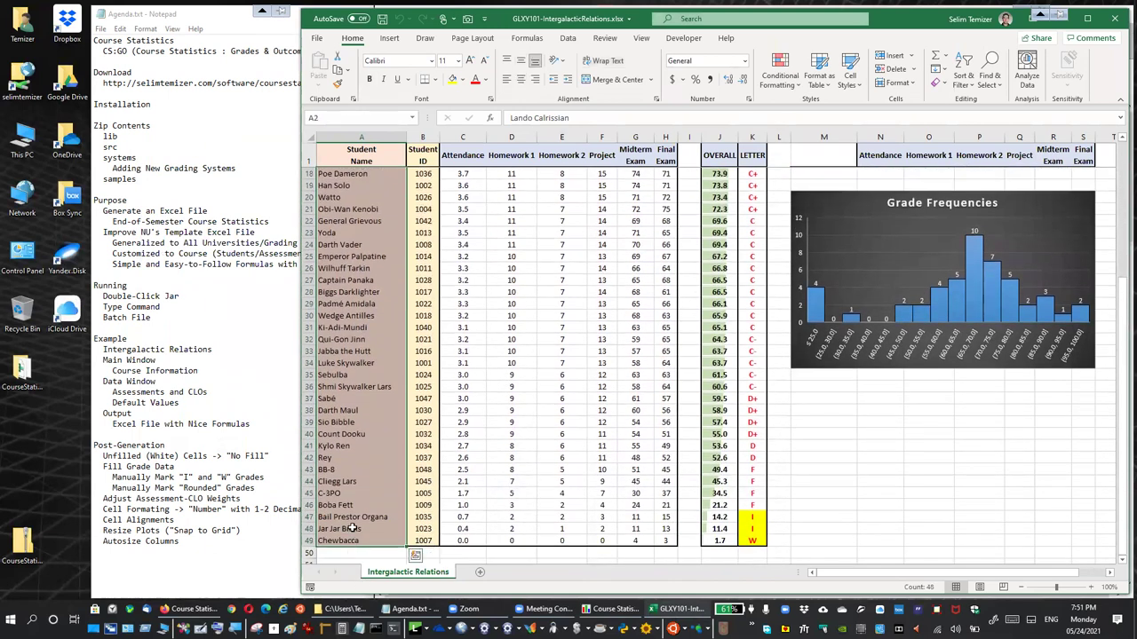
pyautogui.scroll(5, 352, 526)
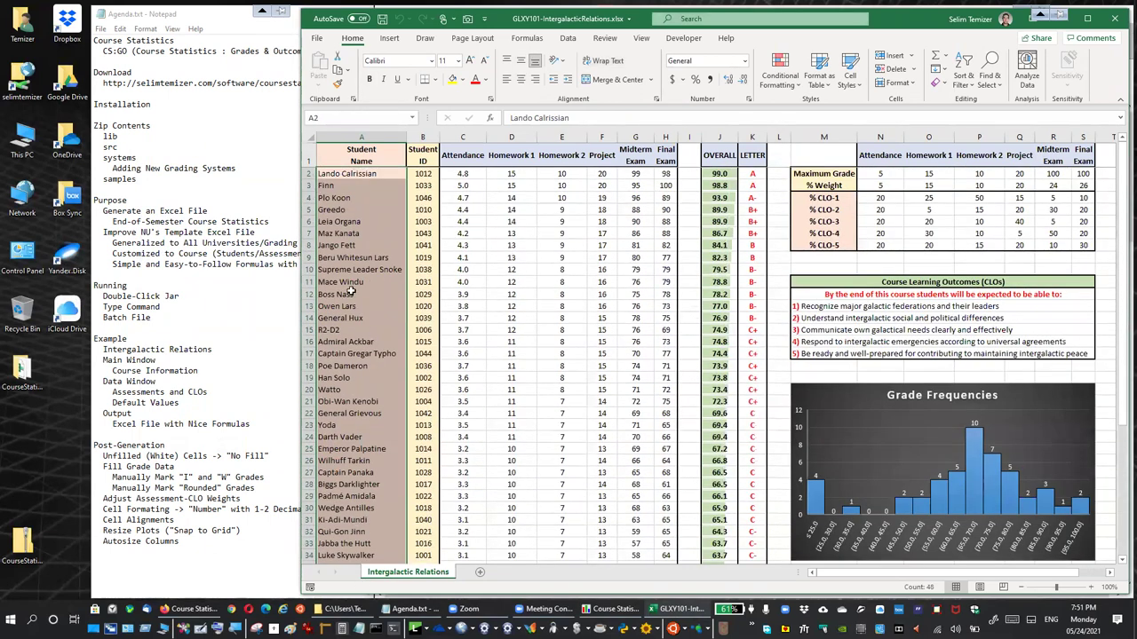
pyautogui.click(361, 156)
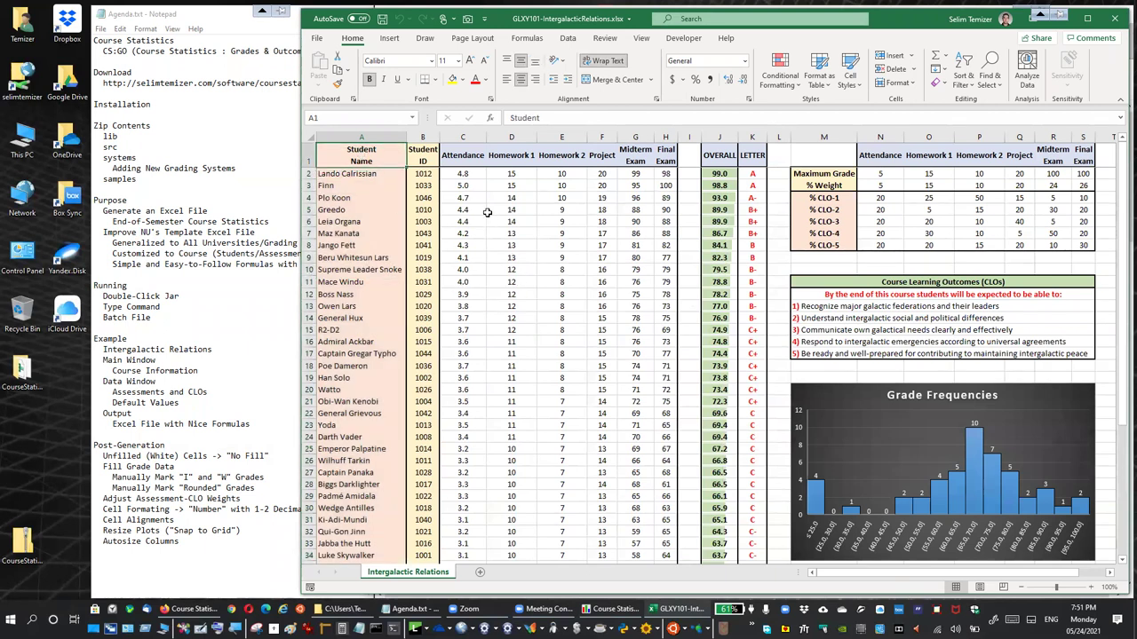
pyautogui.click(463, 155)
pyautogui.hotkey('ctrl', 'shift', 'Down')
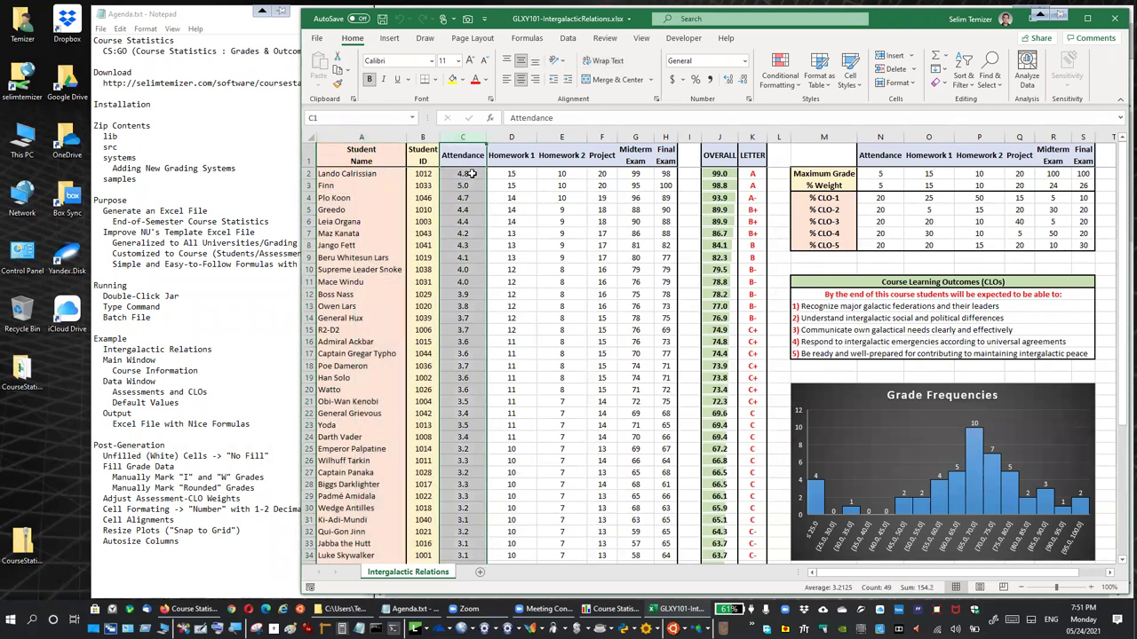
pyautogui.click(512, 155)
pyautogui.hotkey('ctrl', 'shift', 'Down')
pyautogui.click(561, 155)
pyautogui.hotkey('ctrl', 'shift', 'Down')
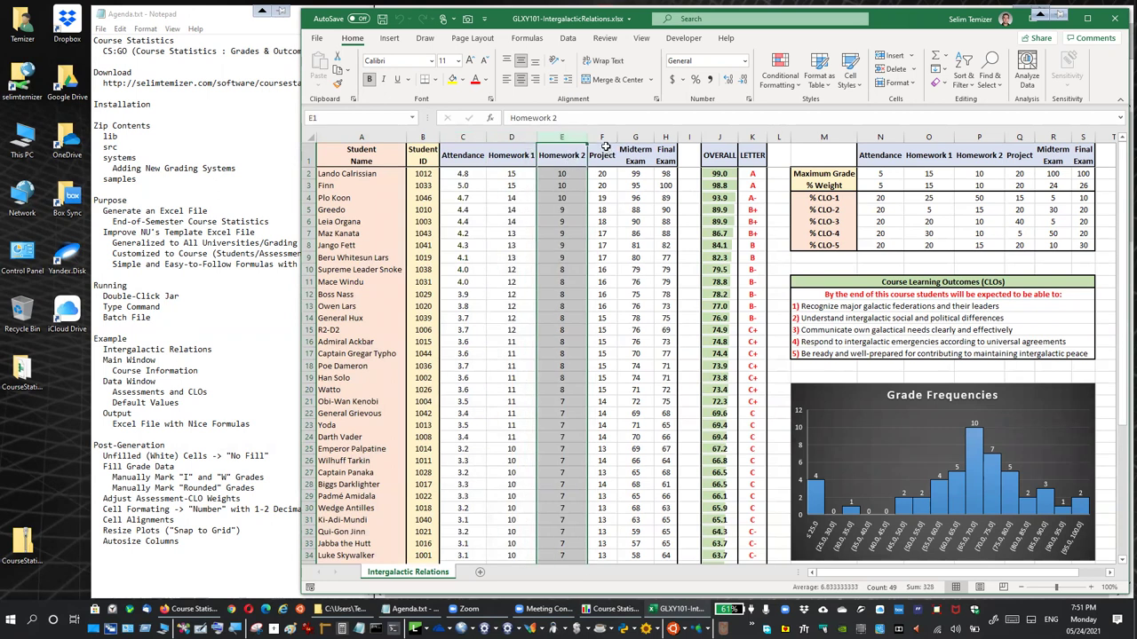
pyautogui.click(603, 135)
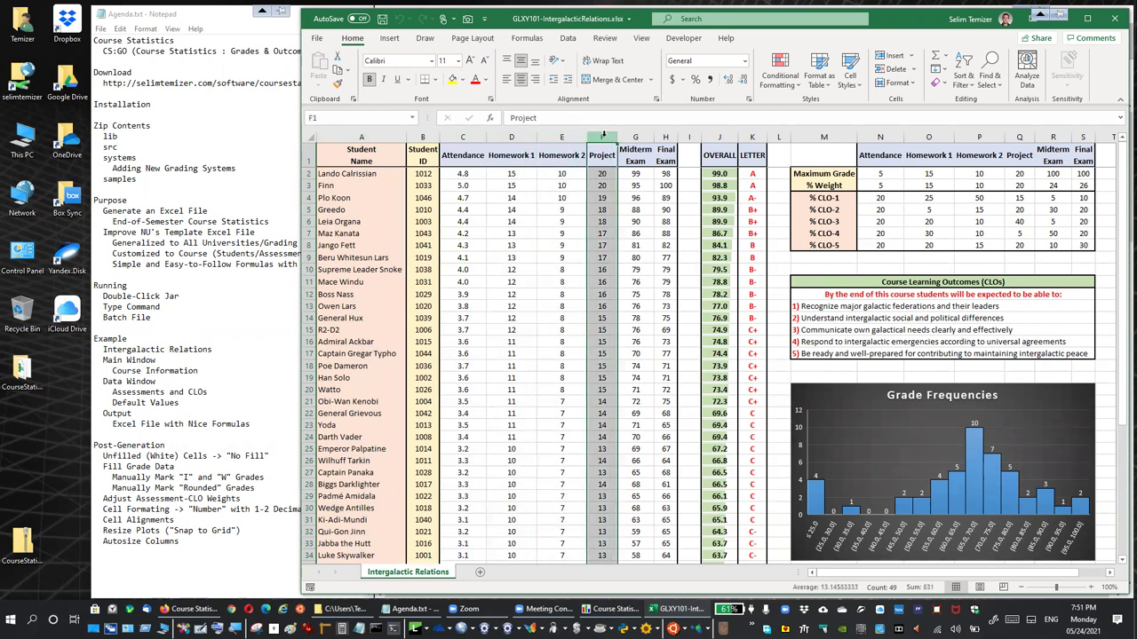
pyautogui.click(635, 136)
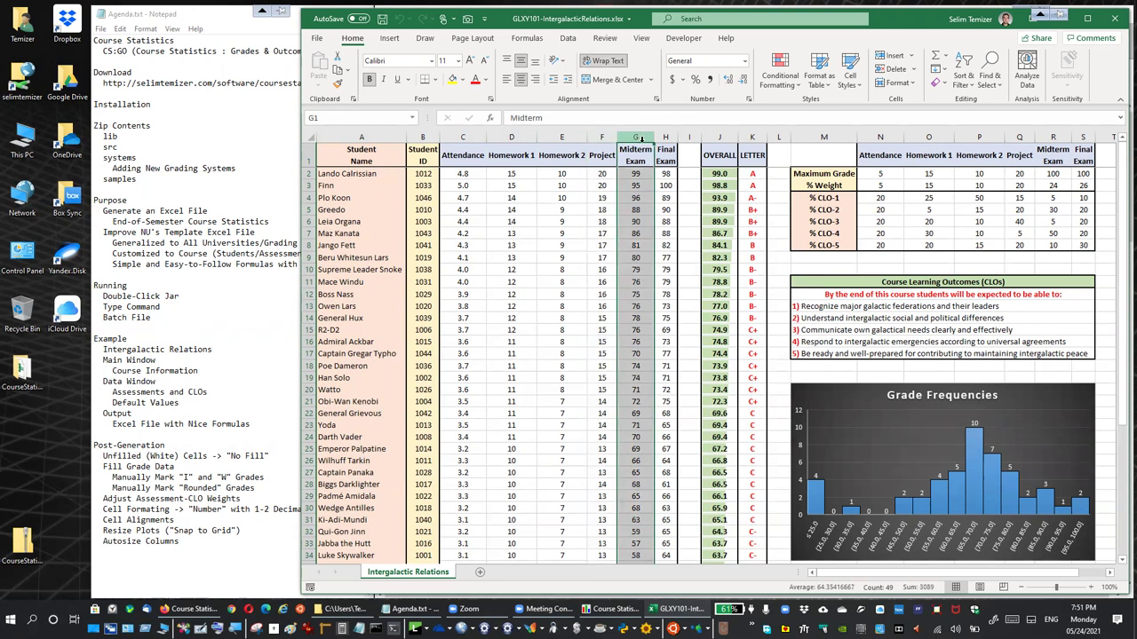
pyautogui.click(627, 213)
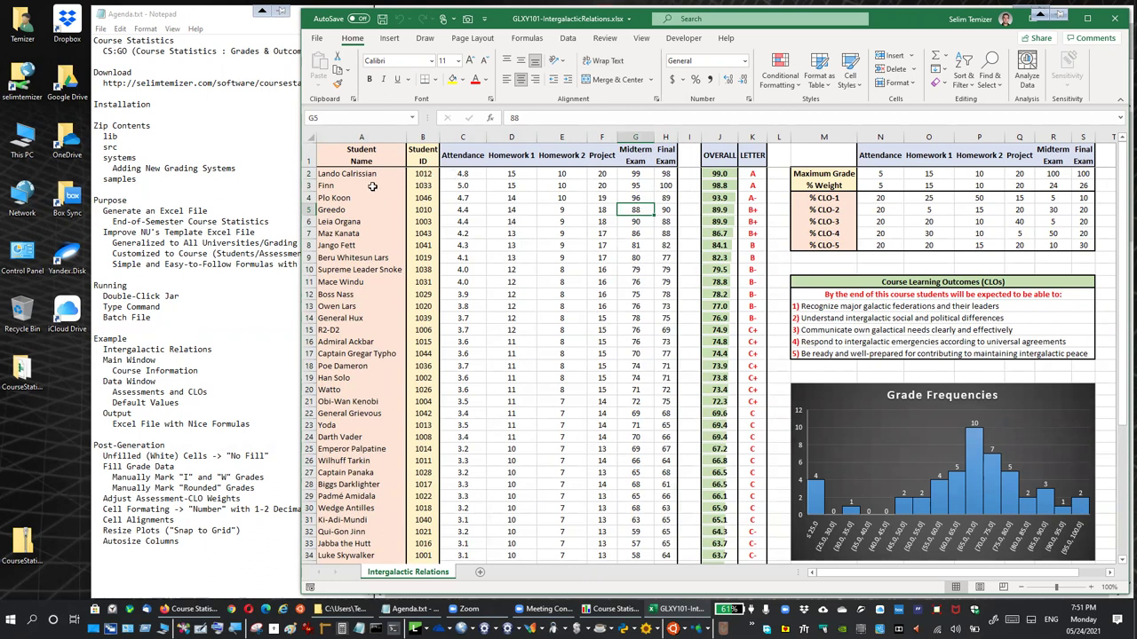
pyautogui.click(358, 157)
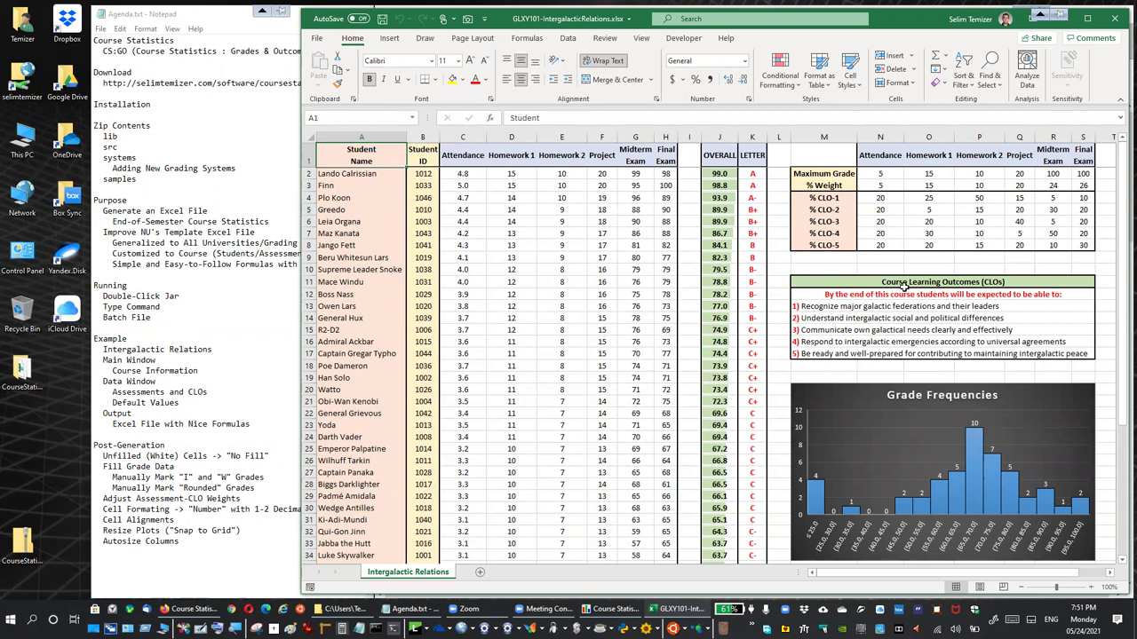
pyautogui.moveTo(904, 282); pyautogui.dragTo(910, 357)
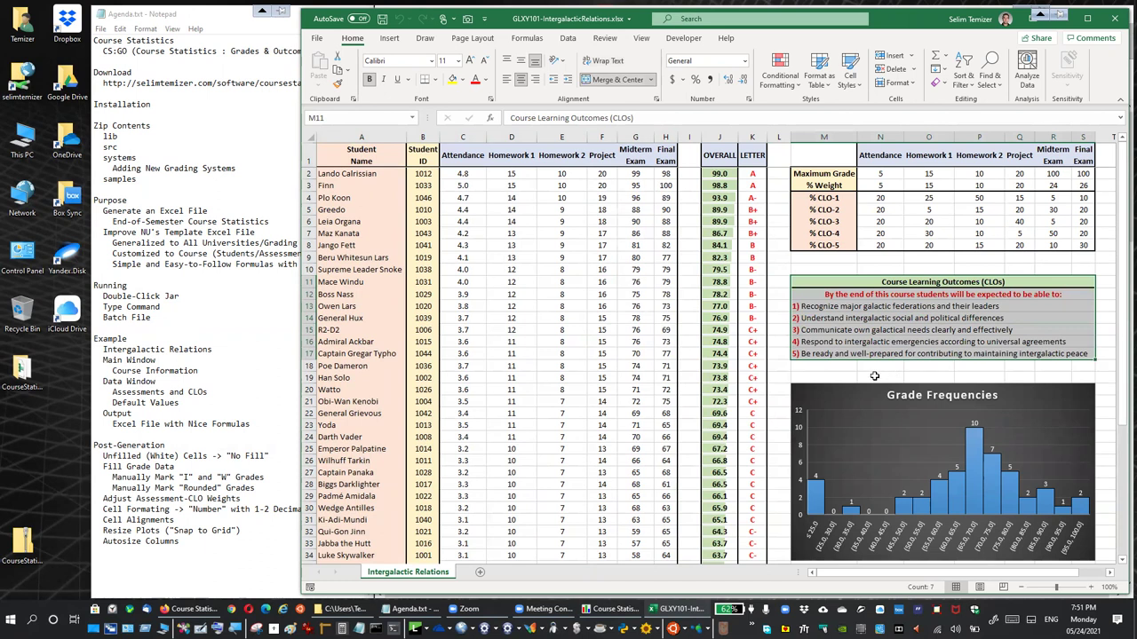
pyautogui.click(808, 368)
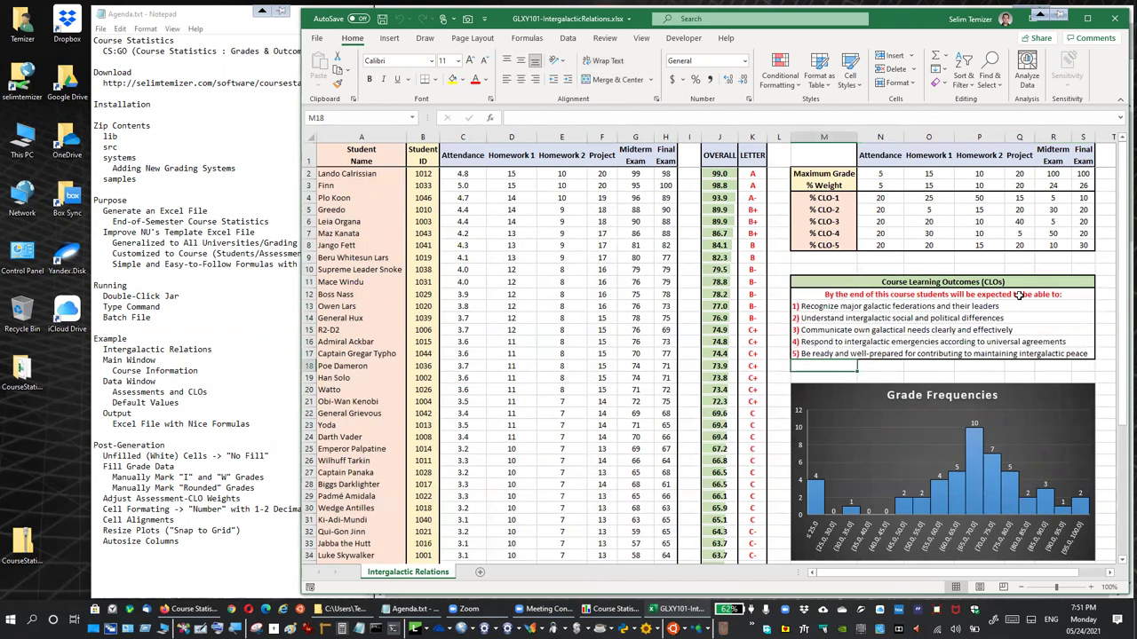
pyautogui.click(813, 296)
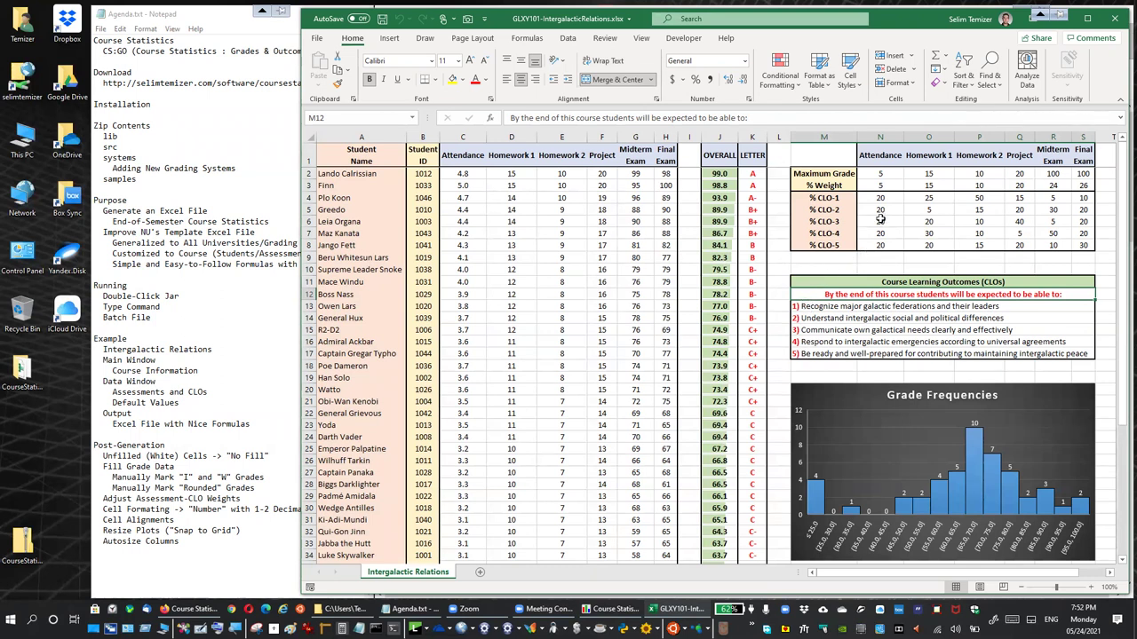
pyautogui.moveTo(891, 197); pyautogui.dragTo(1079, 248)
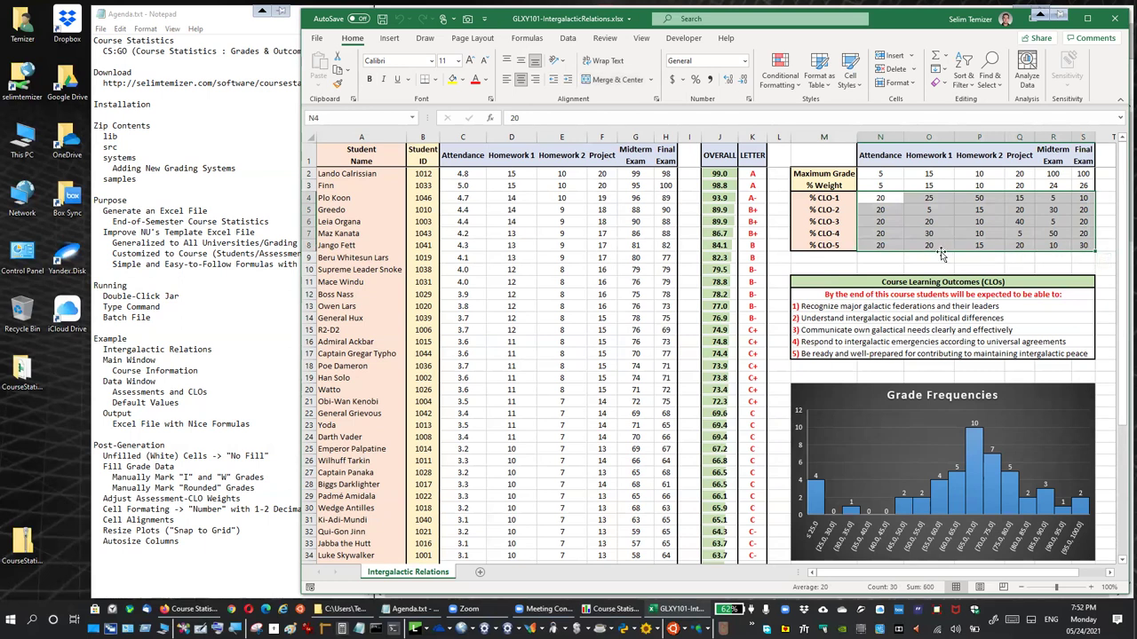
pyautogui.click(928, 167)
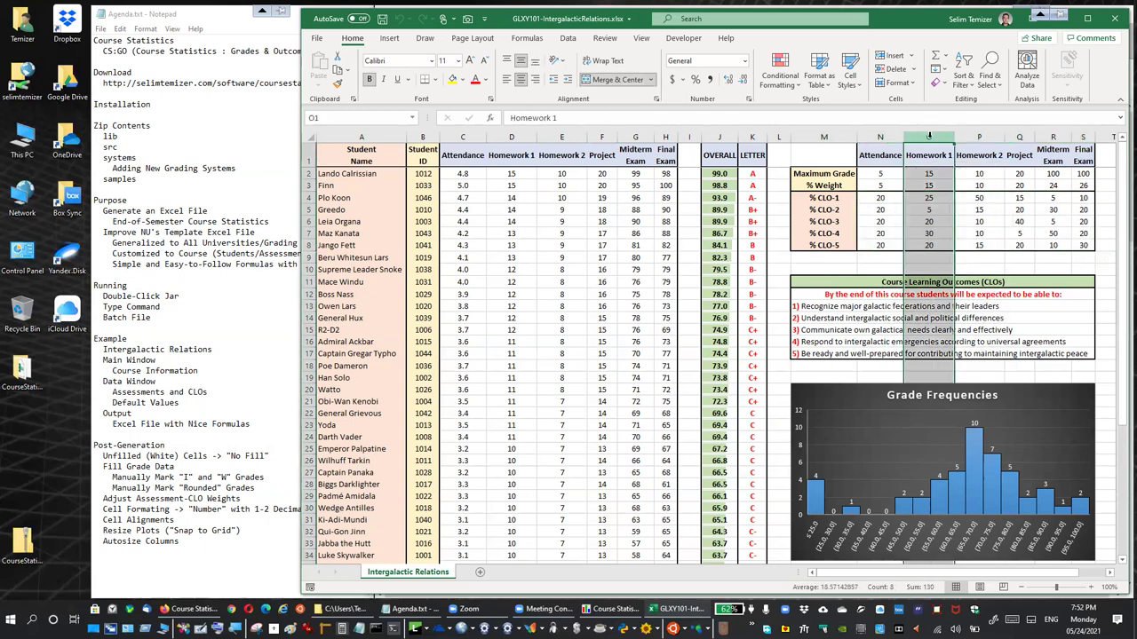
pyautogui.click(836, 199)
pyautogui.click(836, 199)
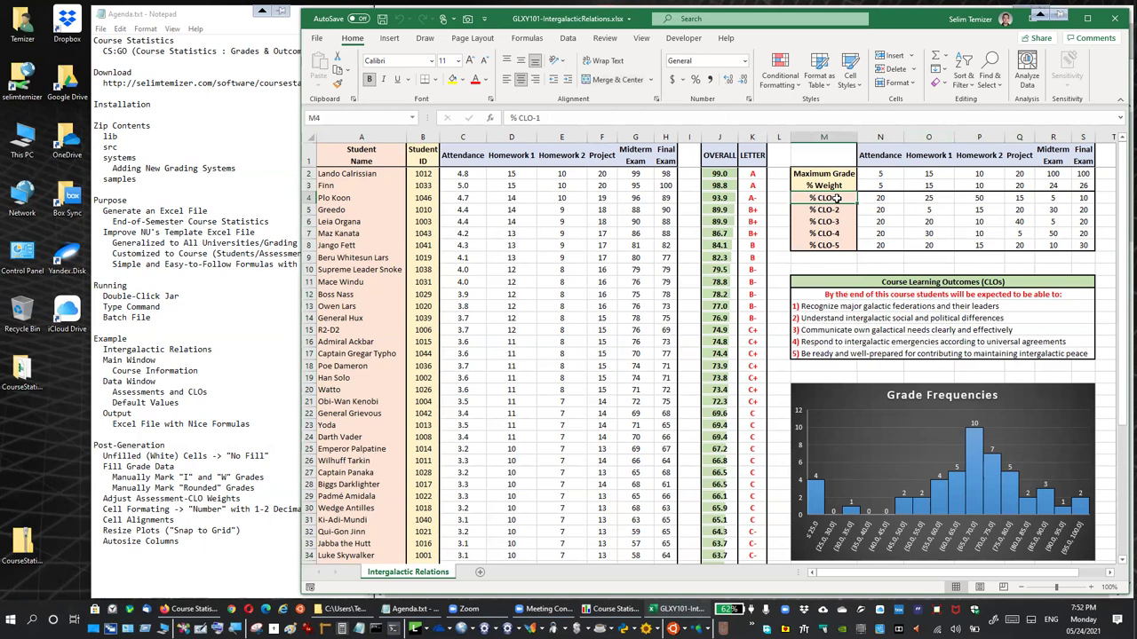
pyautogui.click(937, 199)
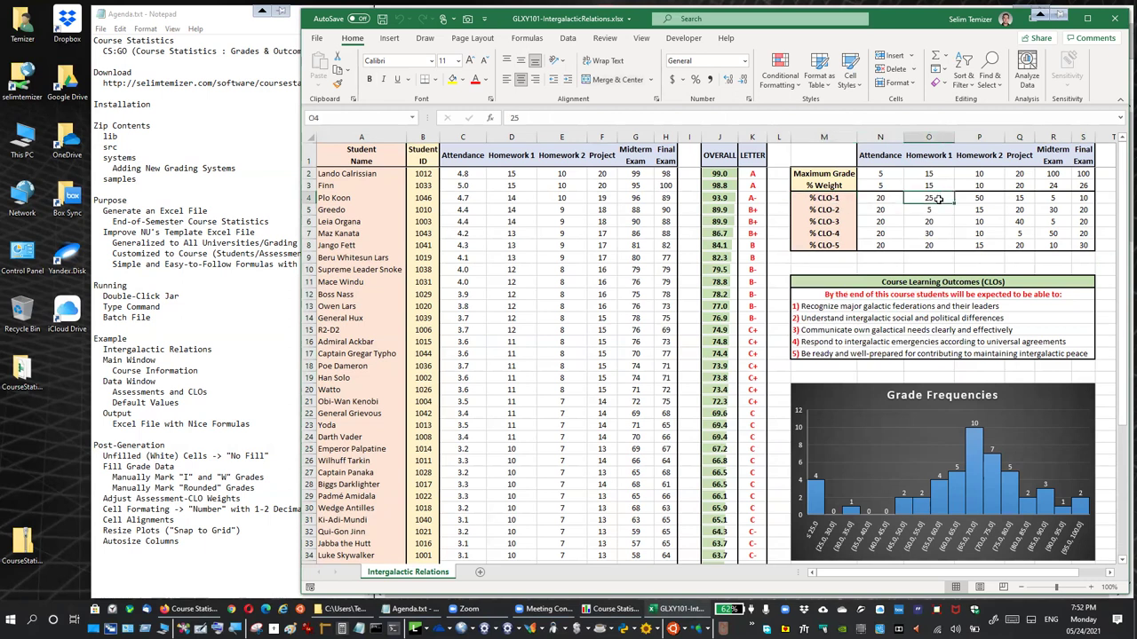
pyautogui.click(929, 136)
pyautogui.click(935, 210)
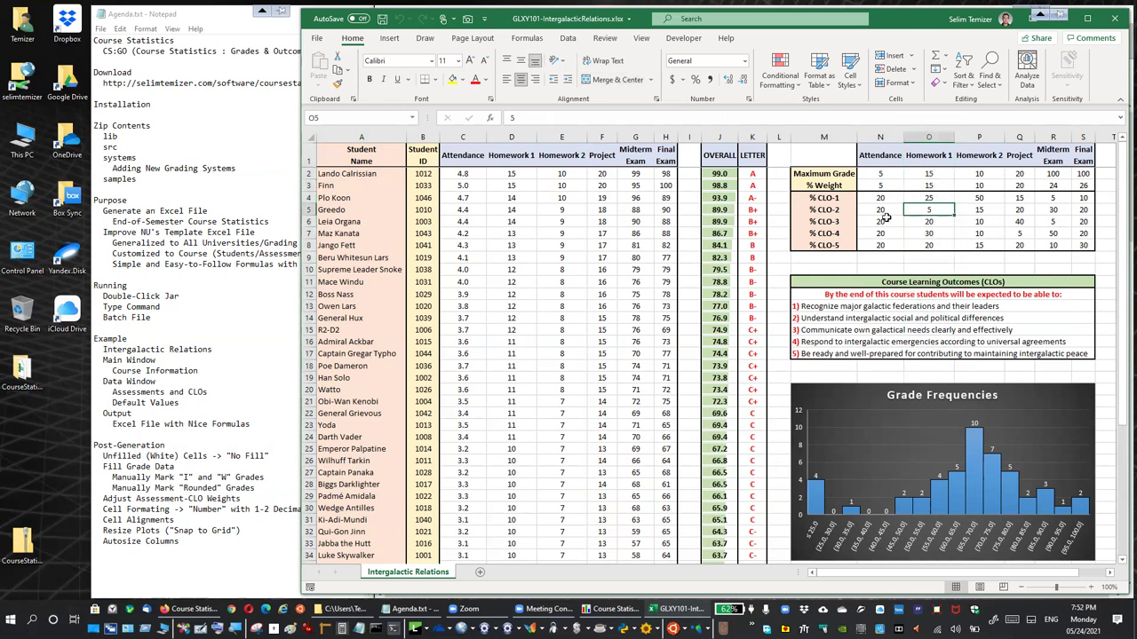
pyautogui.click(836, 210)
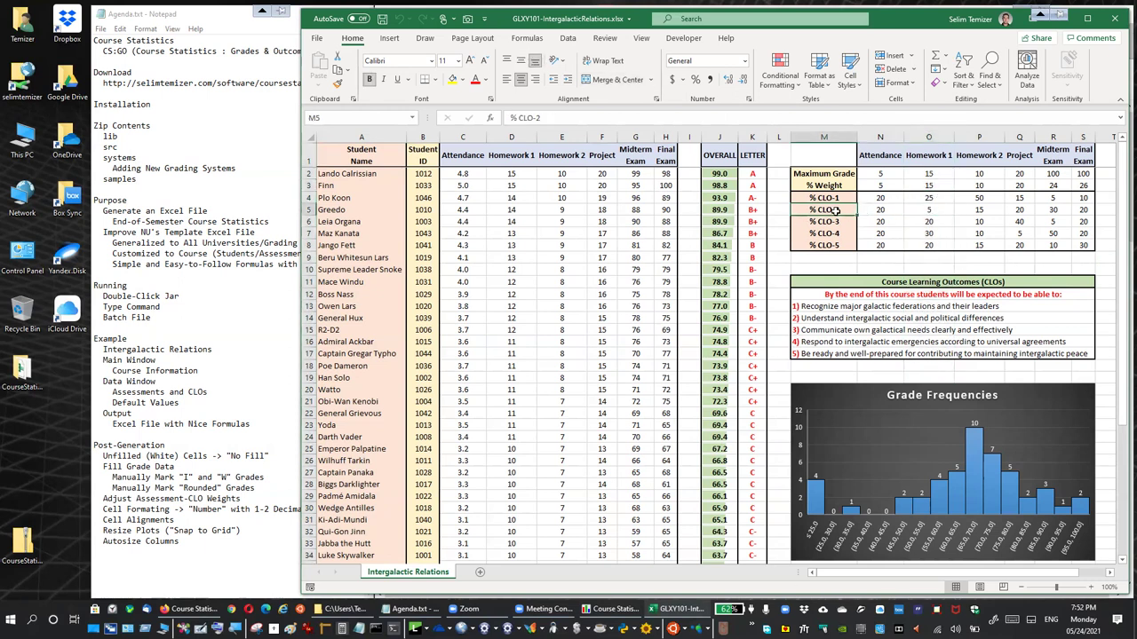
pyautogui.click(933, 211)
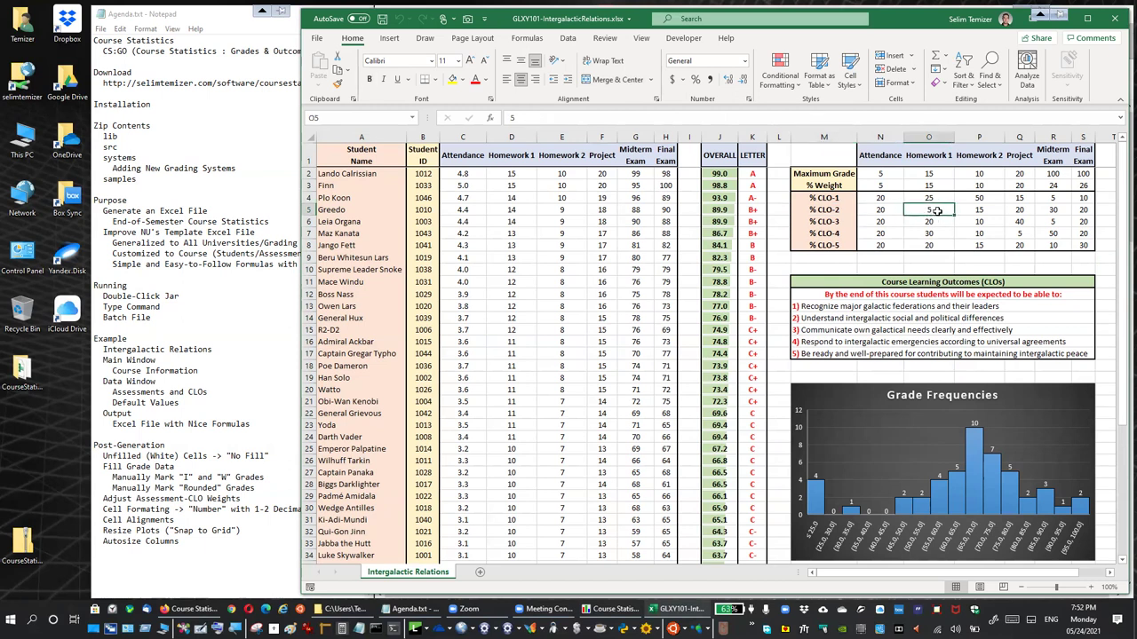
pyautogui.click(939, 222)
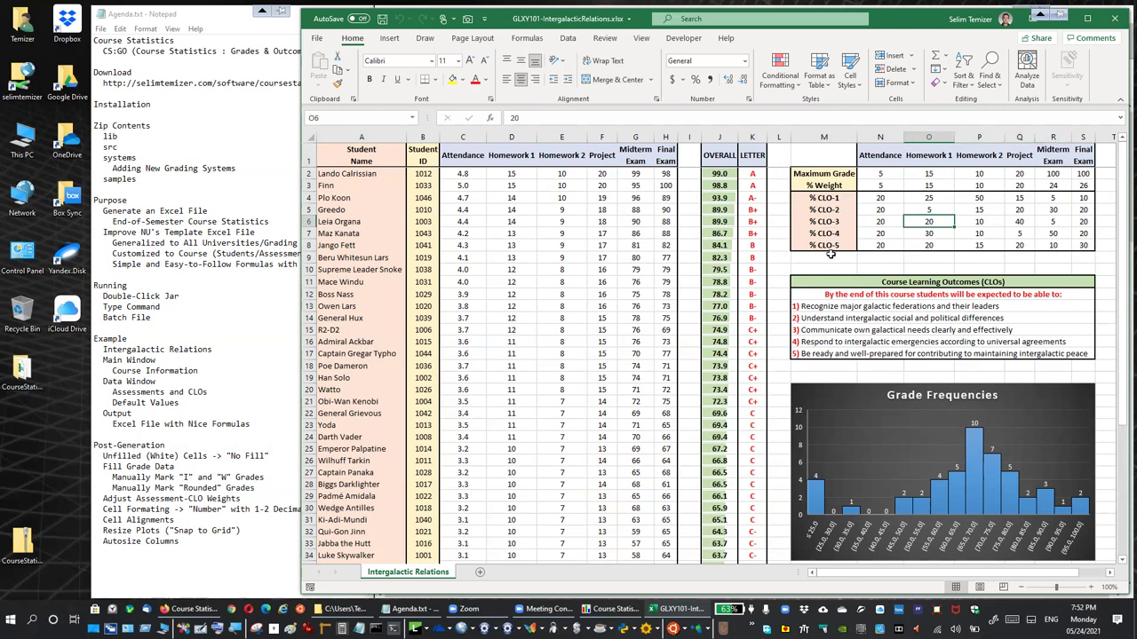
pyautogui.moveTo(883, 199); pyautogui.dragTo(1074, 249)
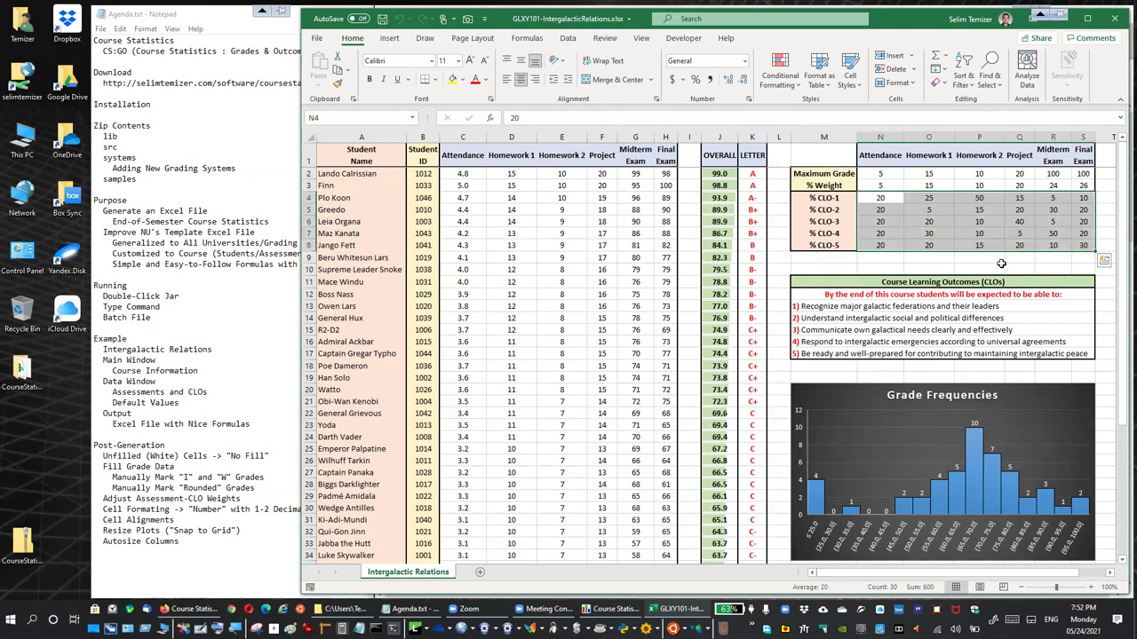
pyautogui.click(992, 258)
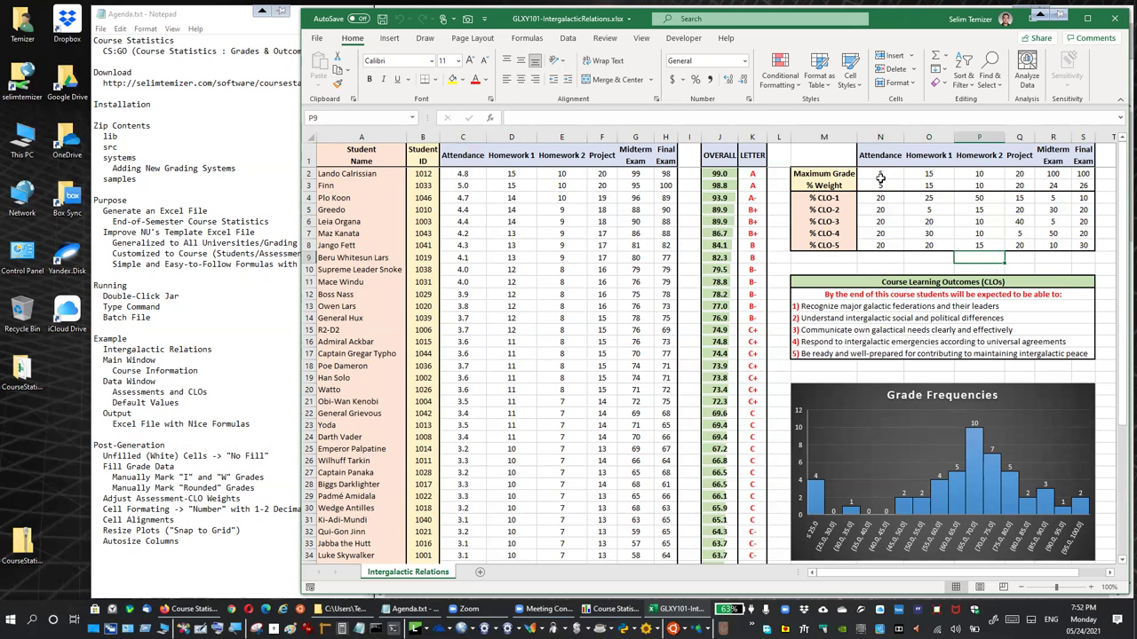
pyautogui.click(463, 138)
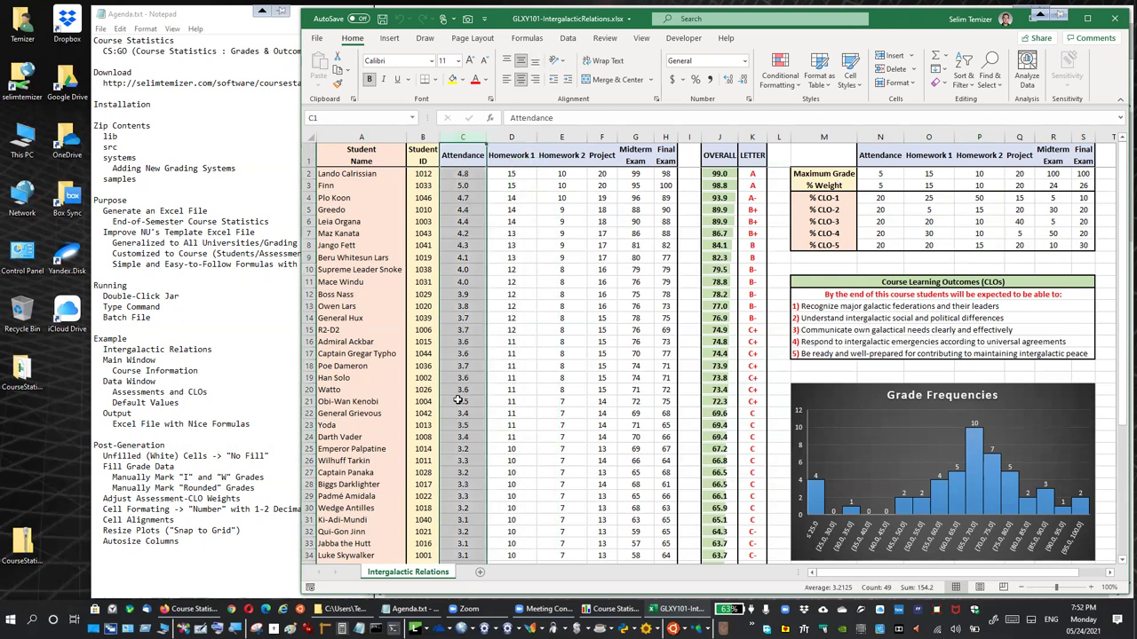
pyautogui.click(881, 178)
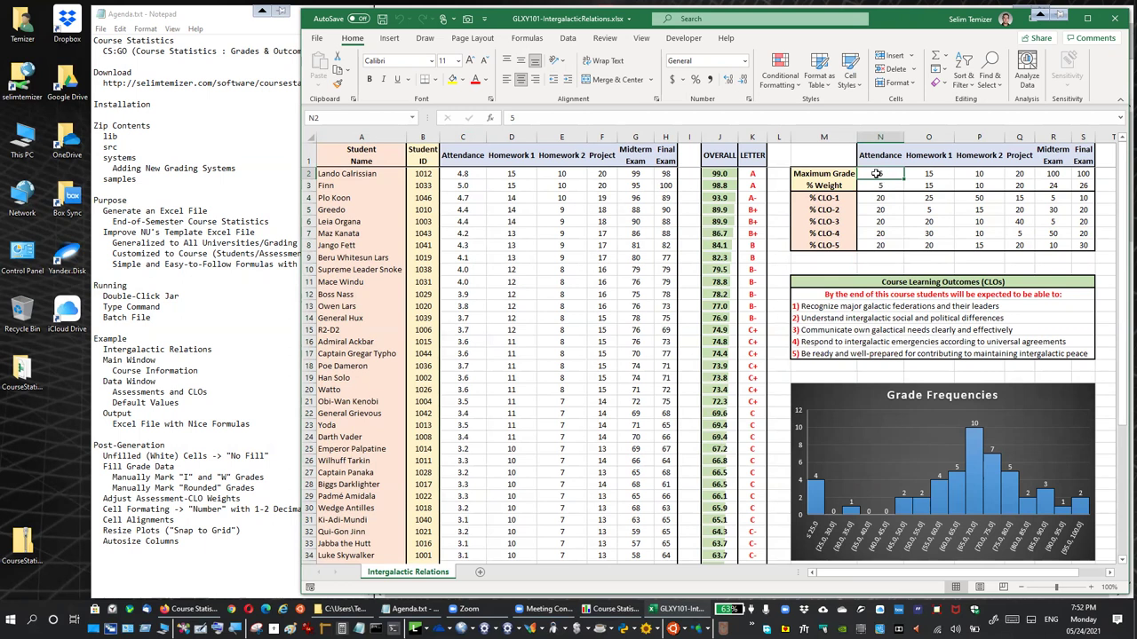
pyautogui.click(511, 137)
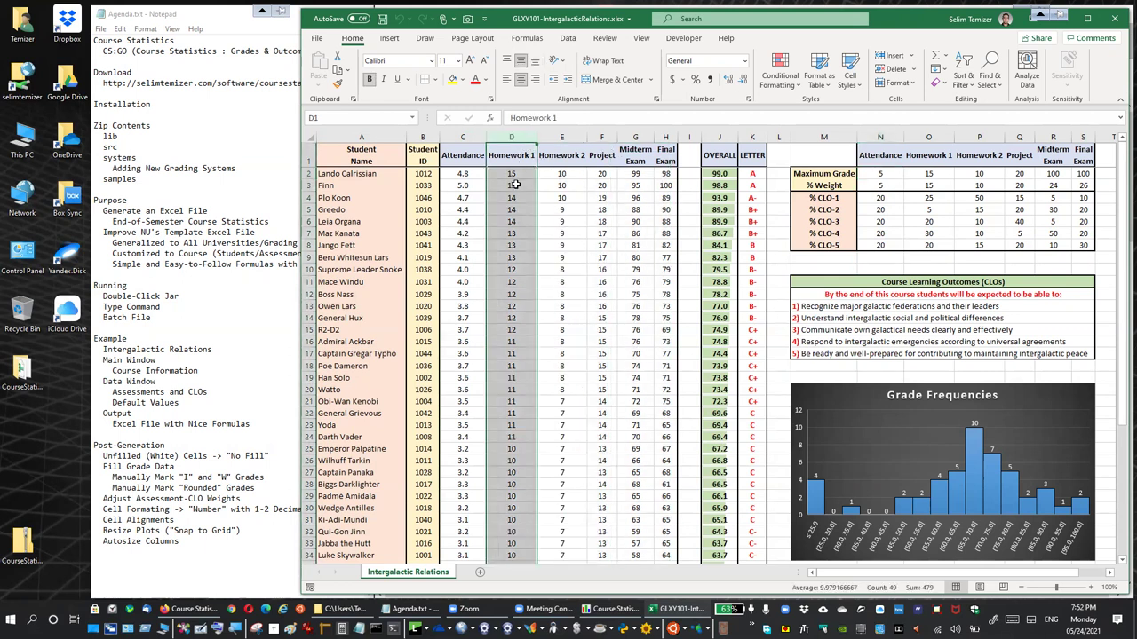
pyautogui.click(928, 175)
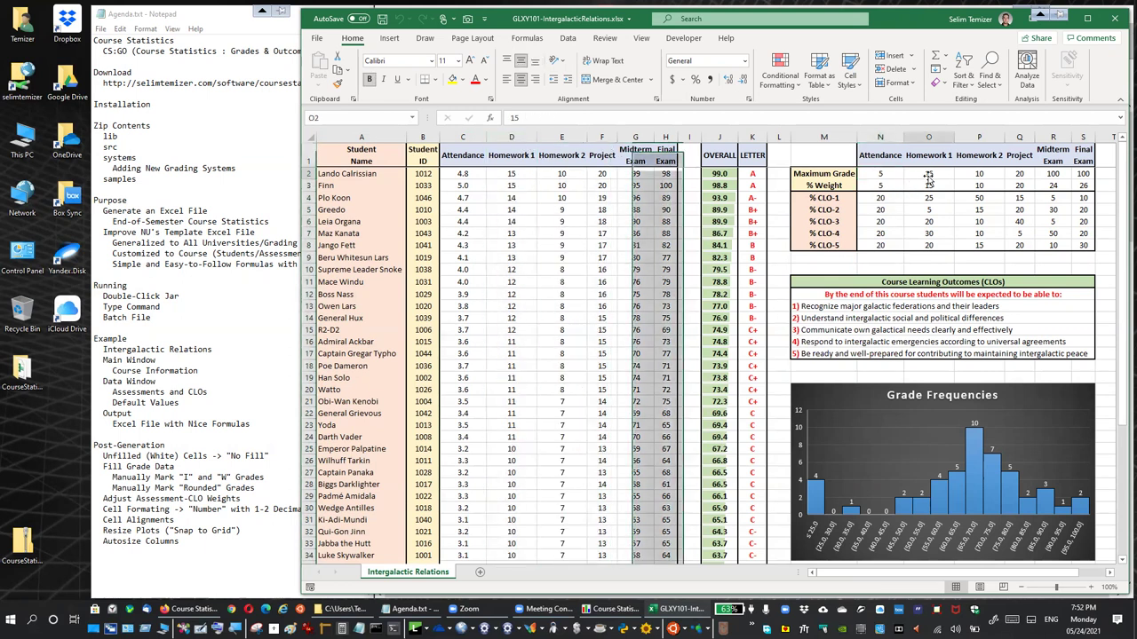
pyautogui.click(988, 174)
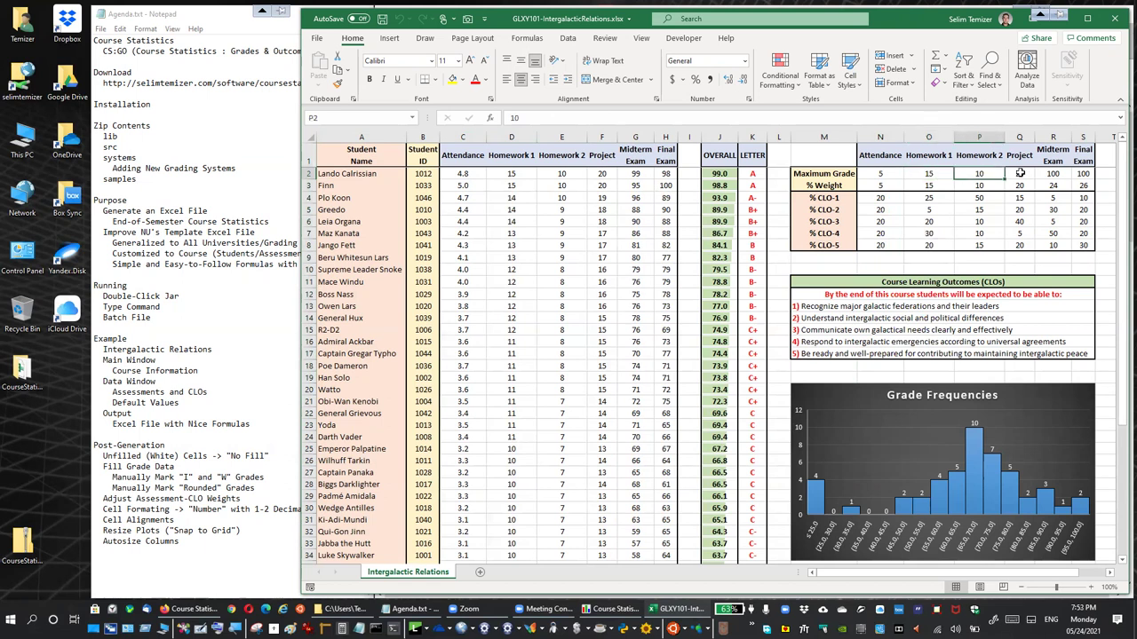
pyautogui.click(601, 138)
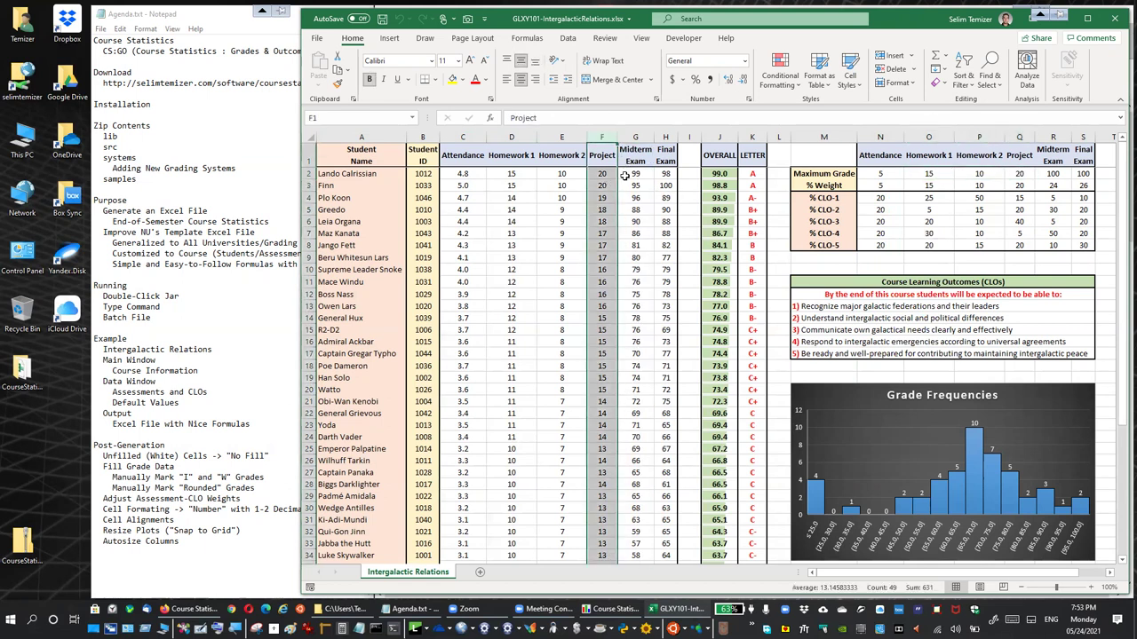
pyautogui.click(636, 137)
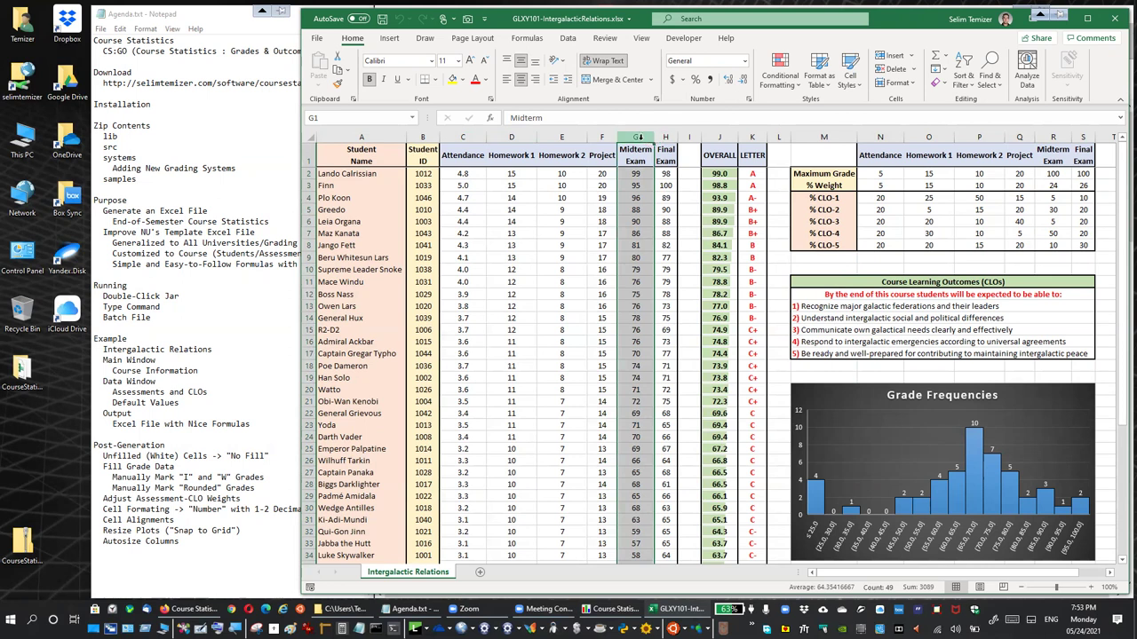
pyautogui.click(665, 137)
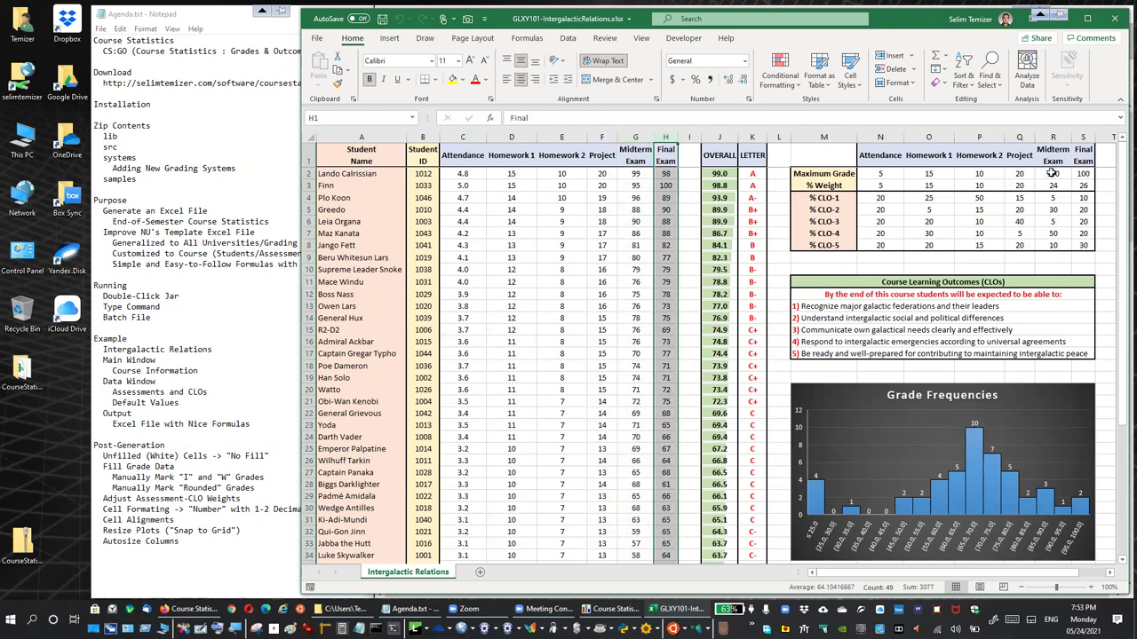
pyautogui.moveTo(1053, 174); pyautogui.dragTo(1083, 173)
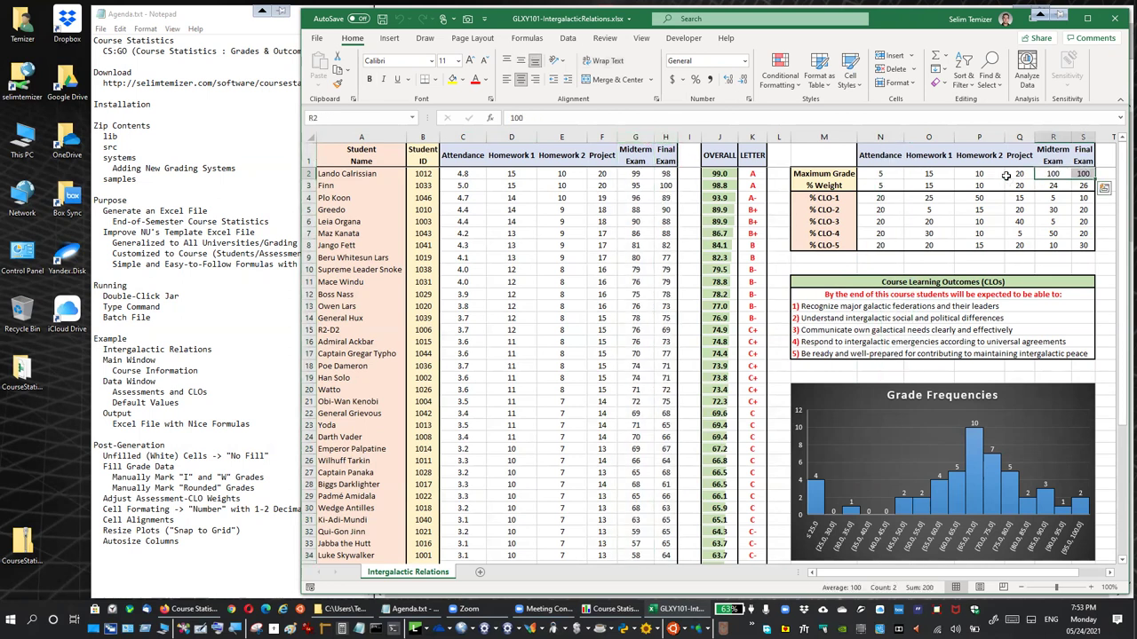
pyautogui.moveTo(880, 173); pyautogui.dragTo(1083, 172)
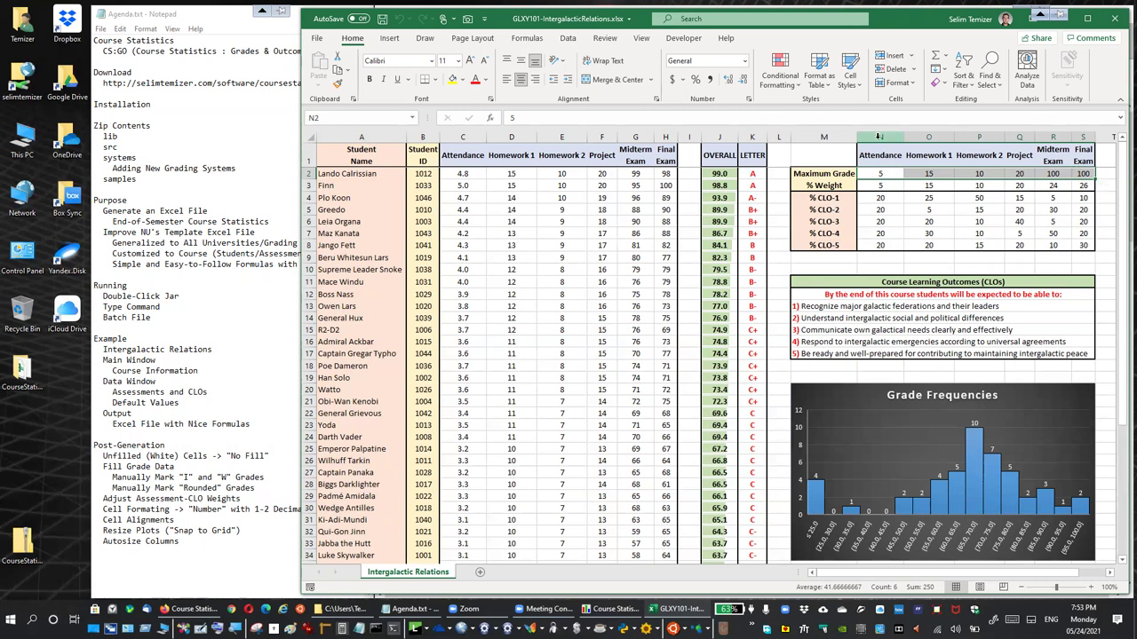
pyautogui.click(734, 174)
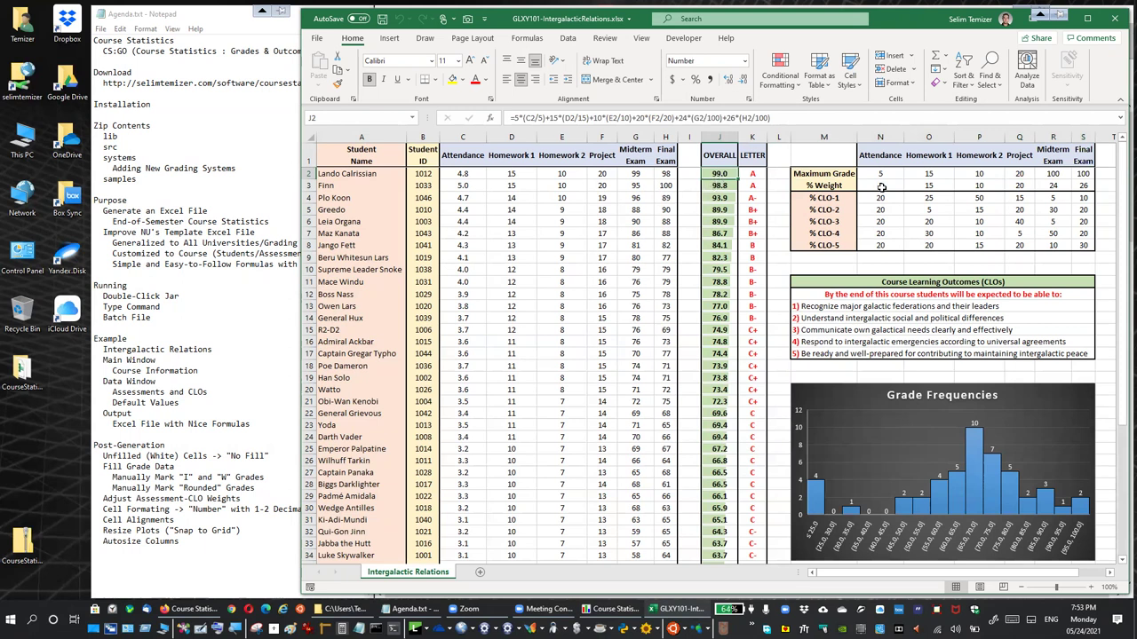
pyautogui.moveTo(882, 188); pyautogui.dragTo(1088, 186)
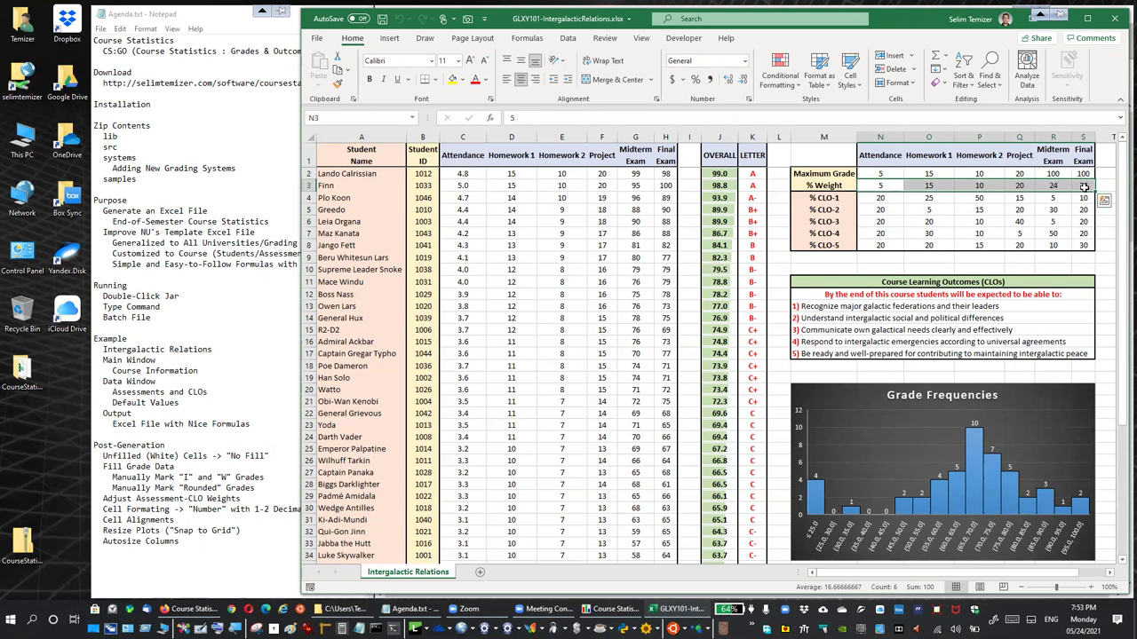
pyautogui.click(635, 210)
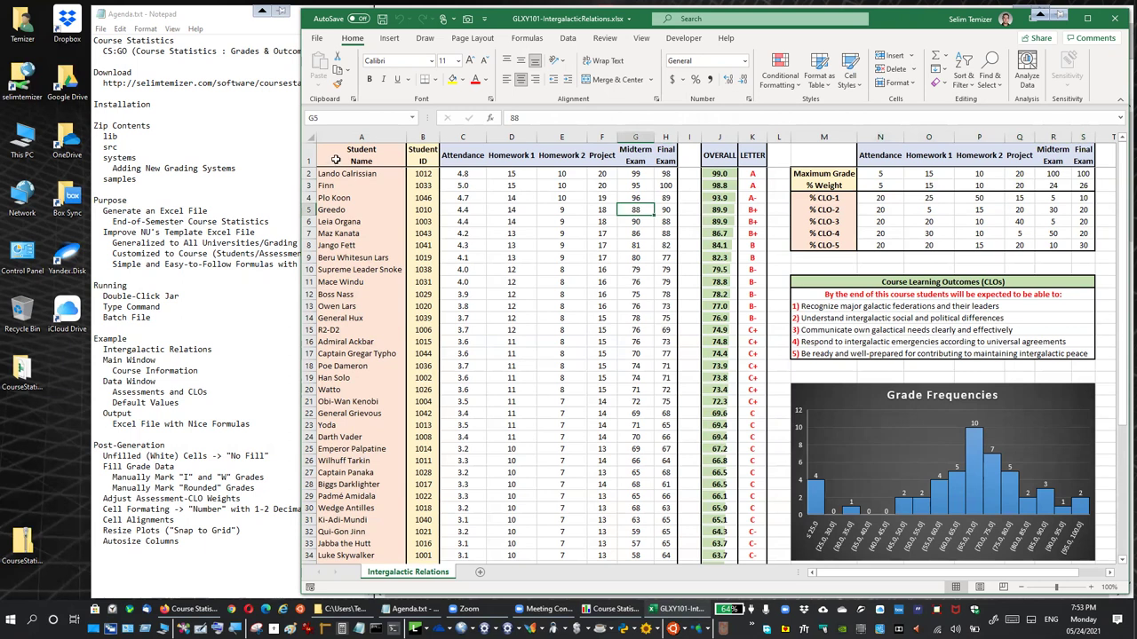
pyautogui.moveTo(719, 174); pyautogui.dragTo(716, 318)
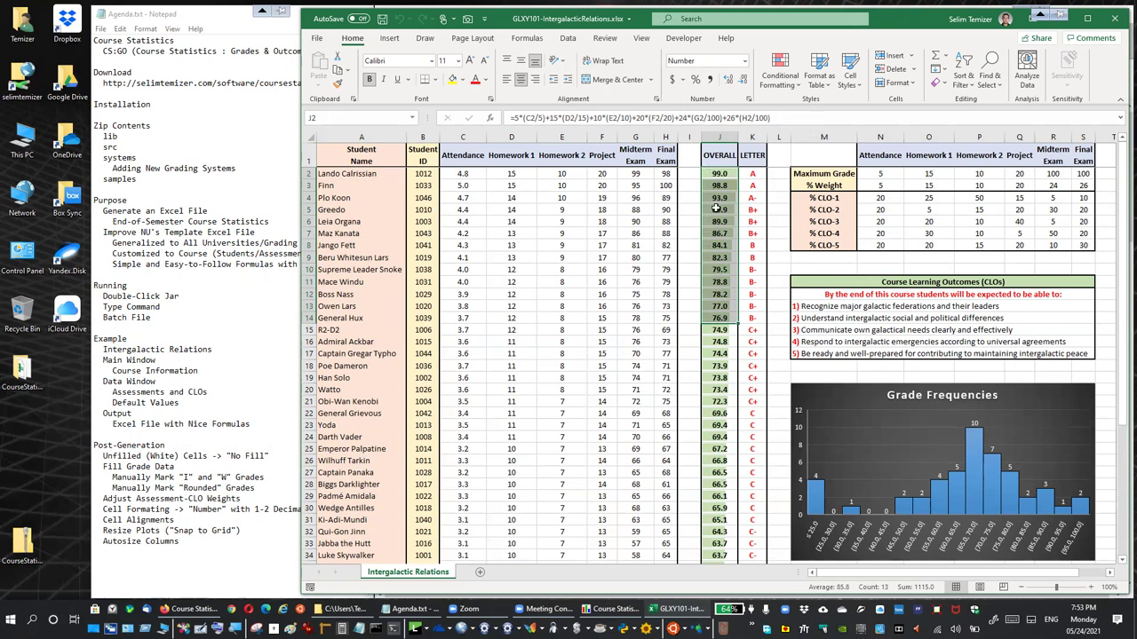
pyautogui.click(752, 174)
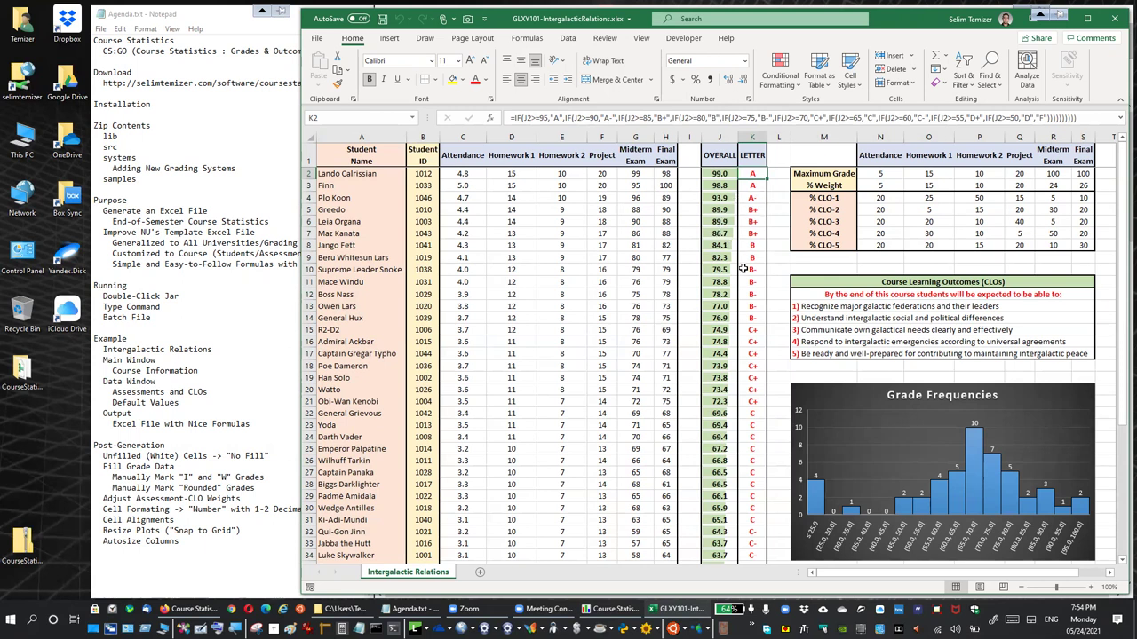
pyautogui.moveTo(720, 137); pyautogui.dragTo(752, 137)
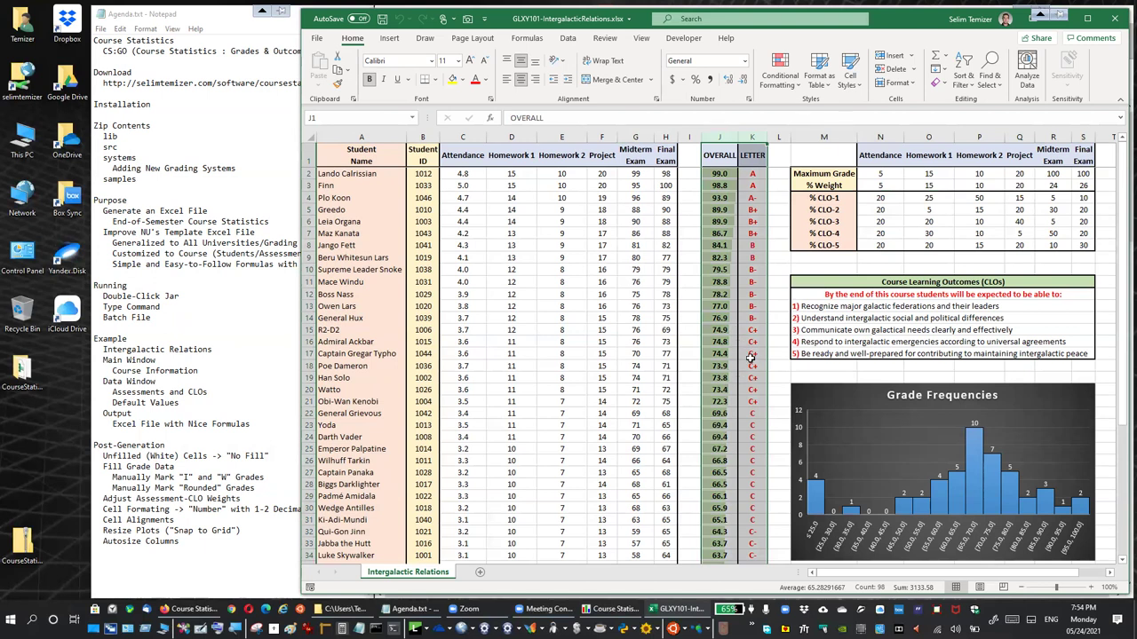
pyautogui.scroll(-8, 750, 357)
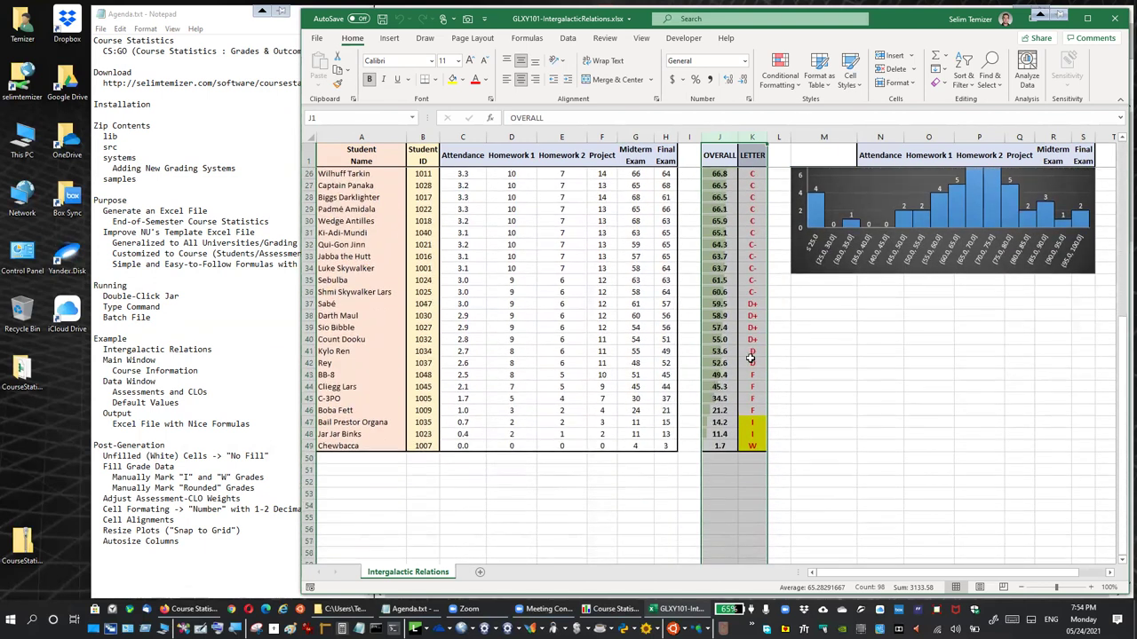
pyautogui.scroll(8, 750, 357)
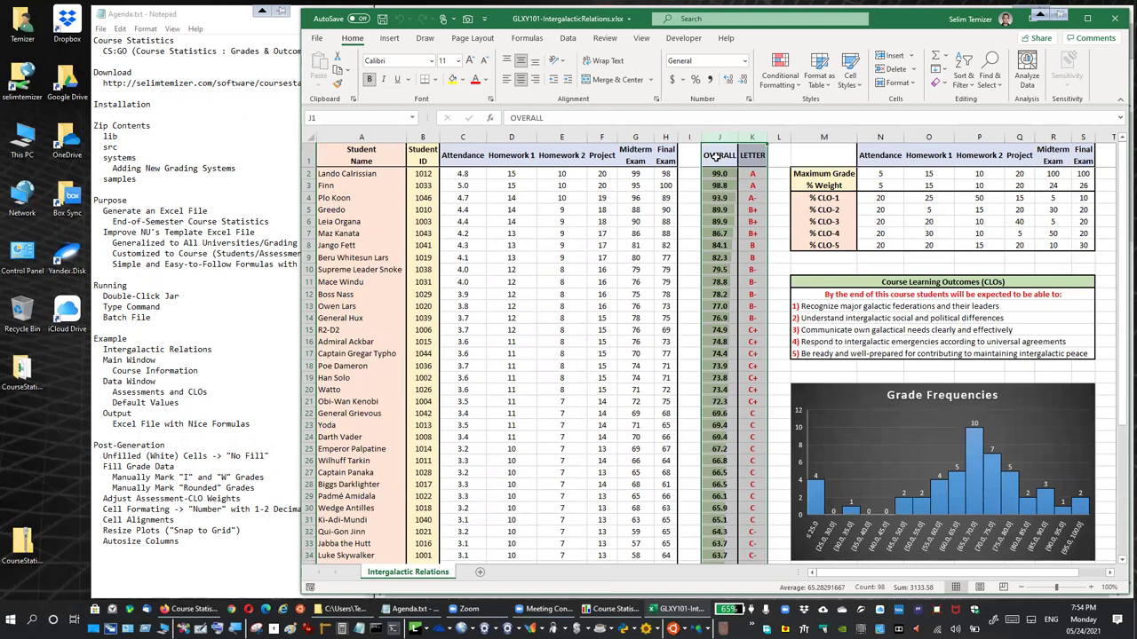
pyautogui.click(716, 158)
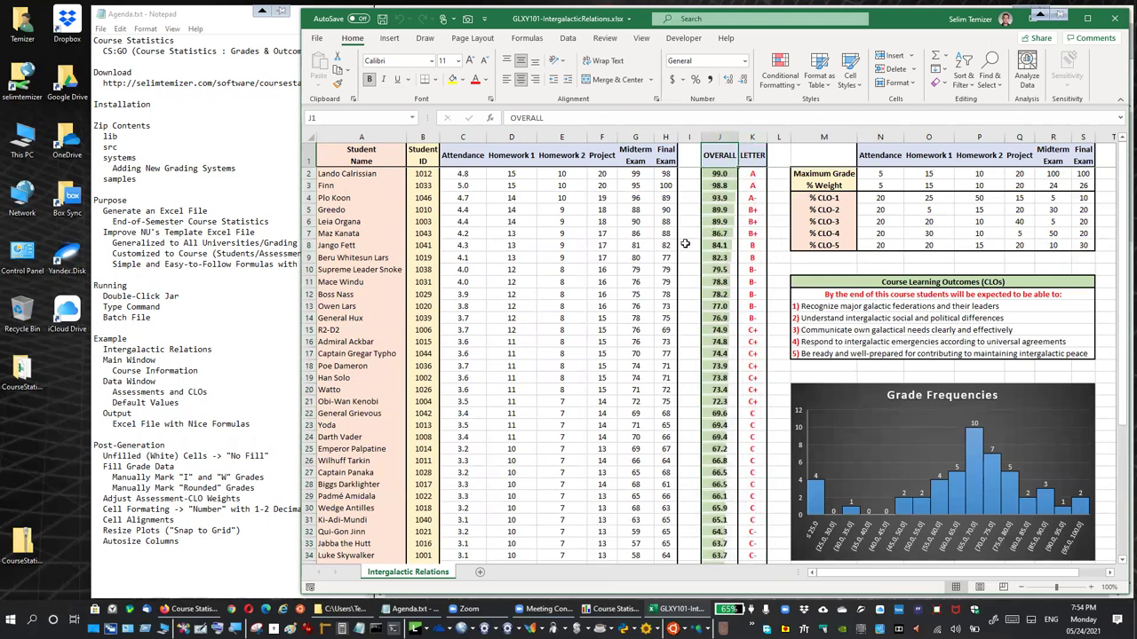
pyautogui.click(378, 163)
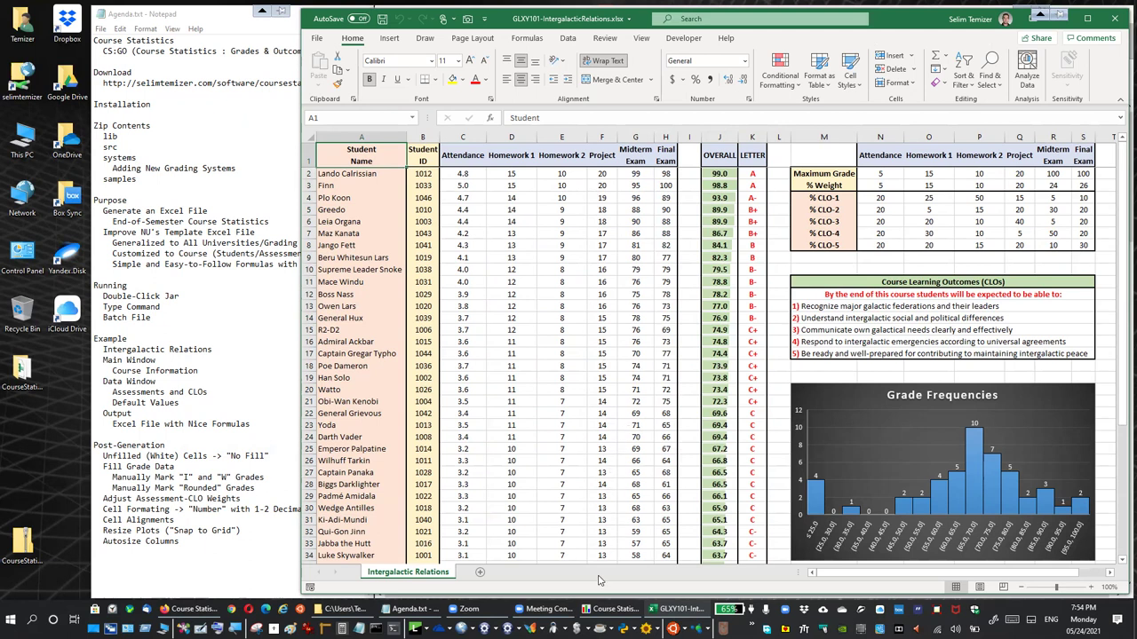
# Finish the course title Intergalactic Relations and choose NU Undergraduate grading, keeping 2021 Spring
pyautogui.click(604, 609)
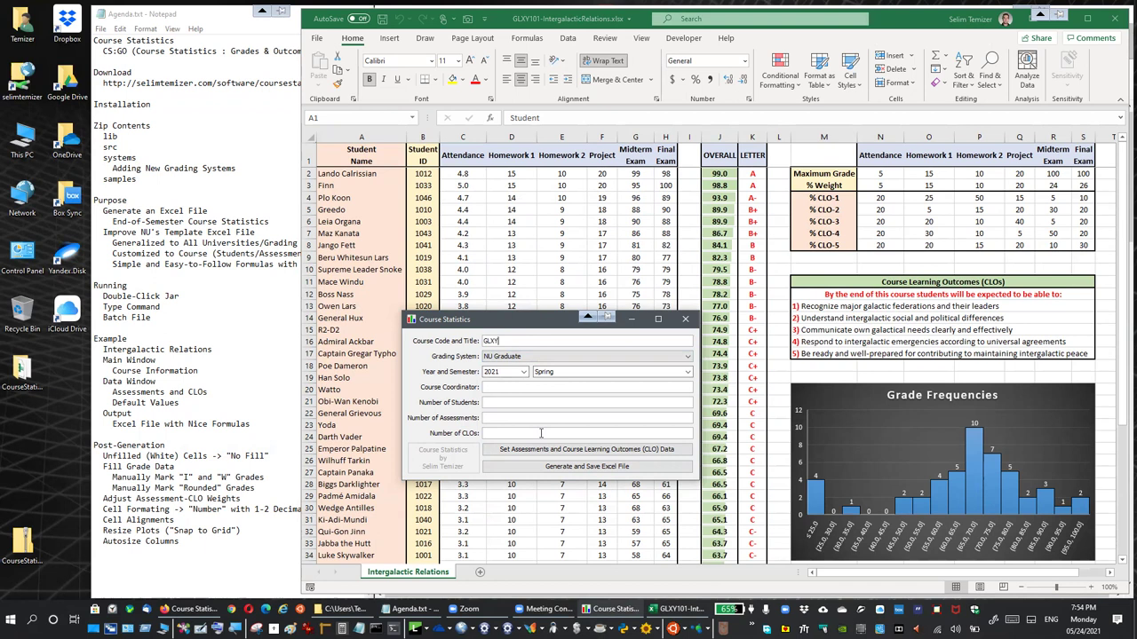
pyautogui.write('ntergalactic Relations')
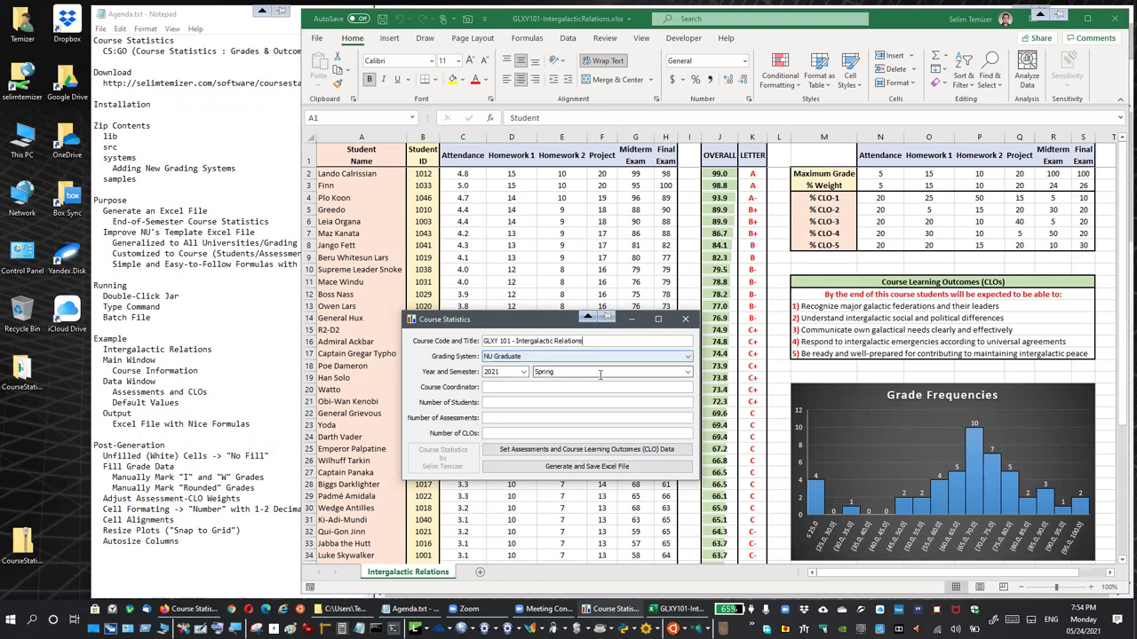
pyautogui.click(505, 356)
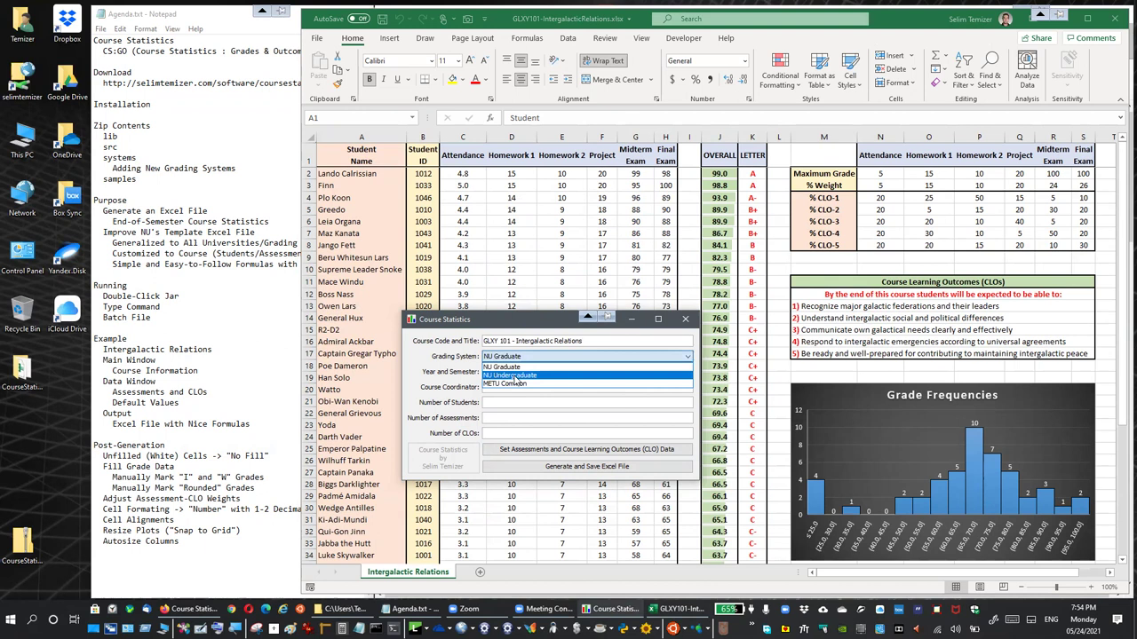
pyautogui.click(515, 376)
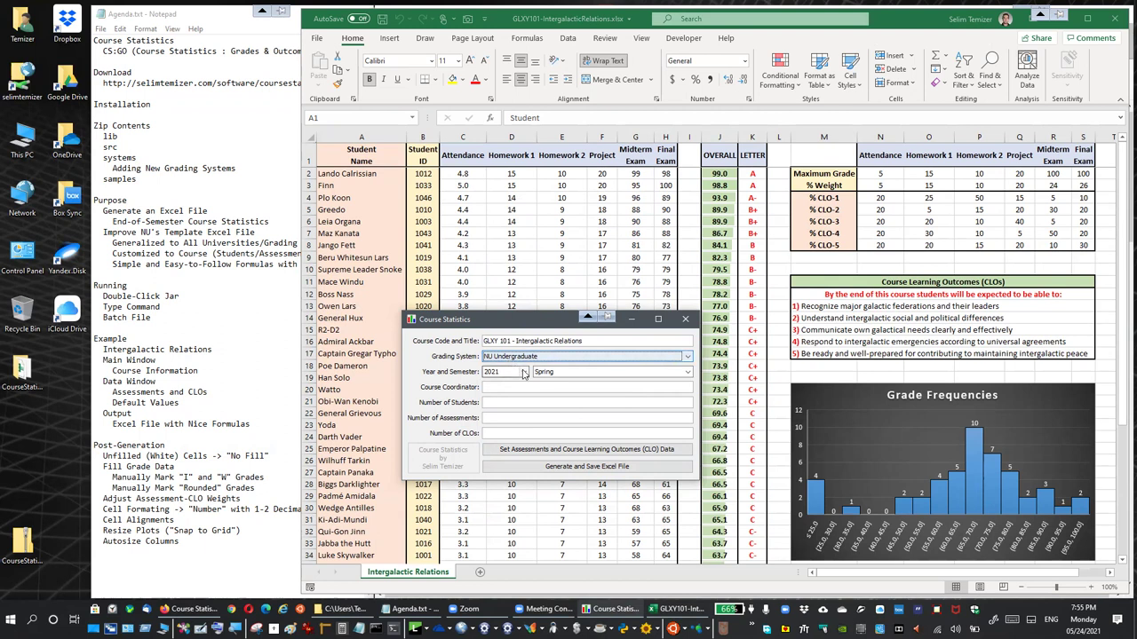
pyautogui.click(524, 371)
pyautogui.click(524, 375)
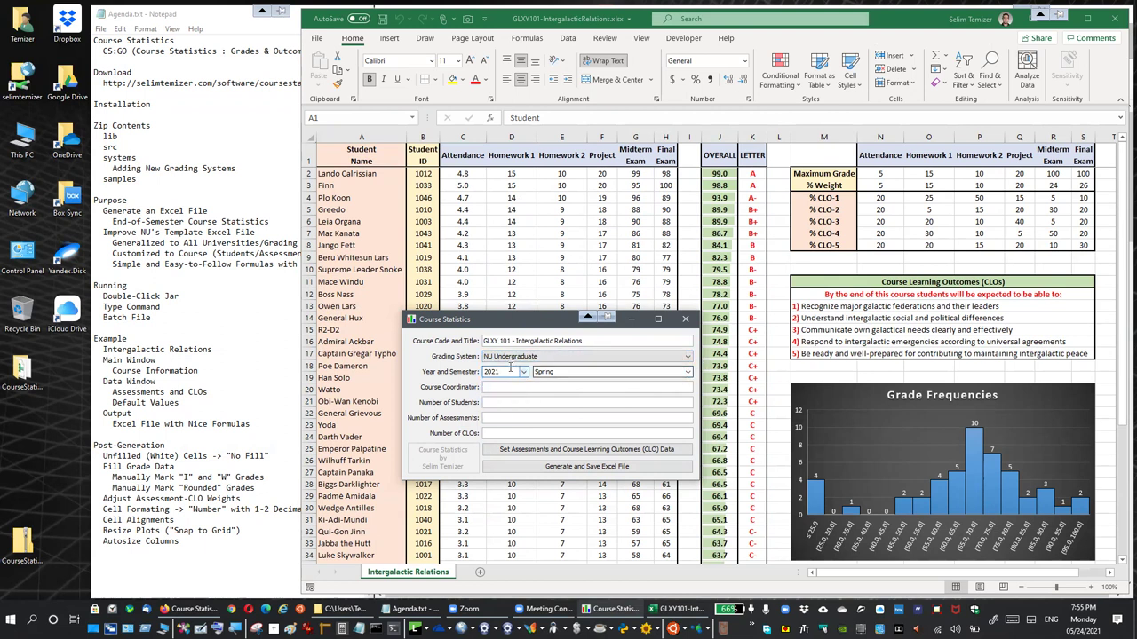
pyautogui.click(569, 372)
pyautogui.click(511, 356)
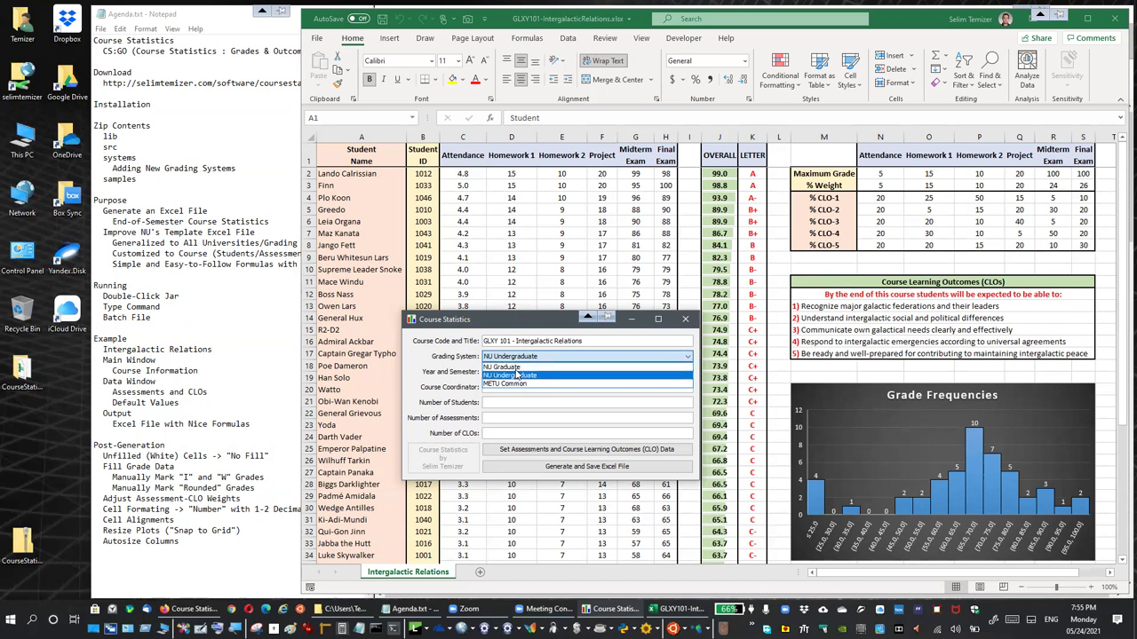
pyautogui.click(544, 375)
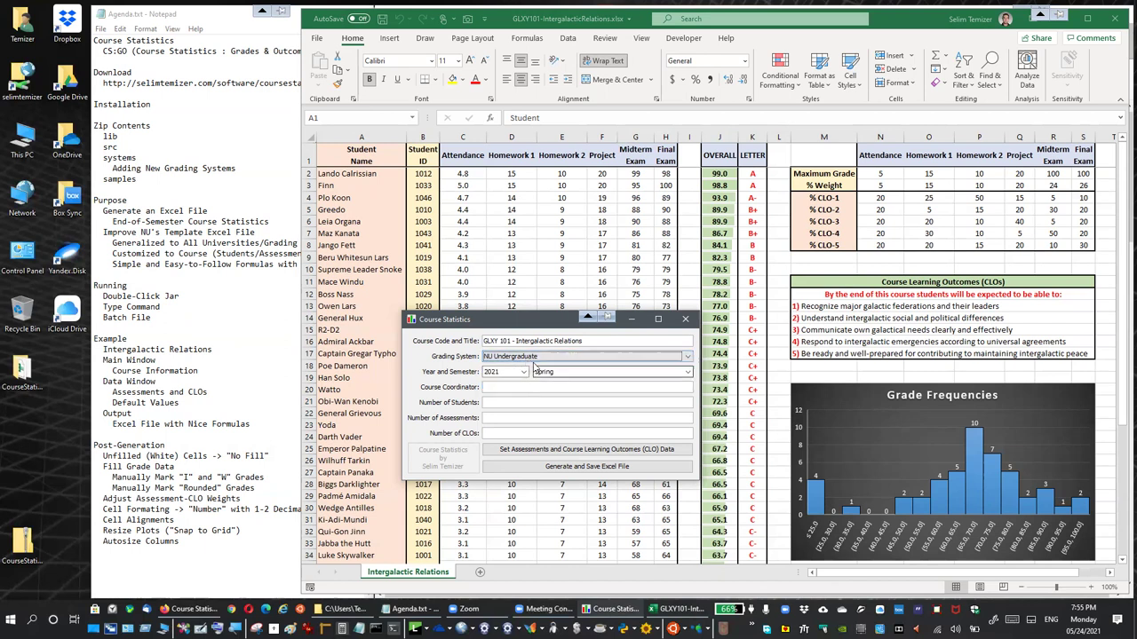
# Enter the coordinator's name, 6 assessments and 5 CLOs in the course form
pyautogui.click(502, 387)
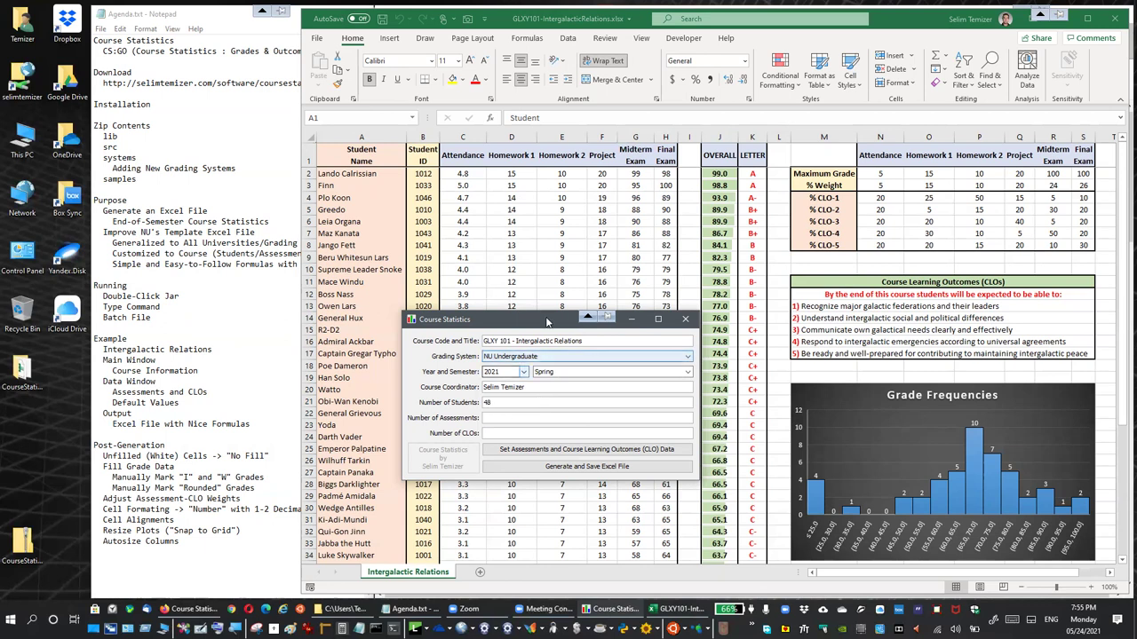
pyautogui.write('6')
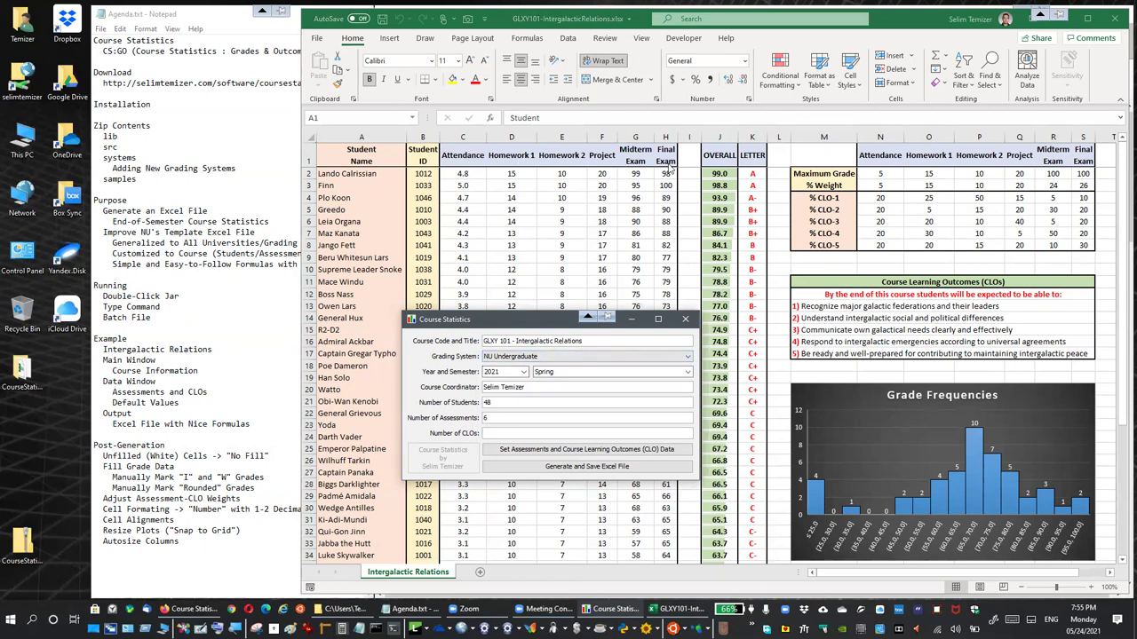
pyautogui.click(506, 435)
pyautogui.write('5')
pyautogui.moveTo(536, 322); pyautogui.dragTo(452, 209)
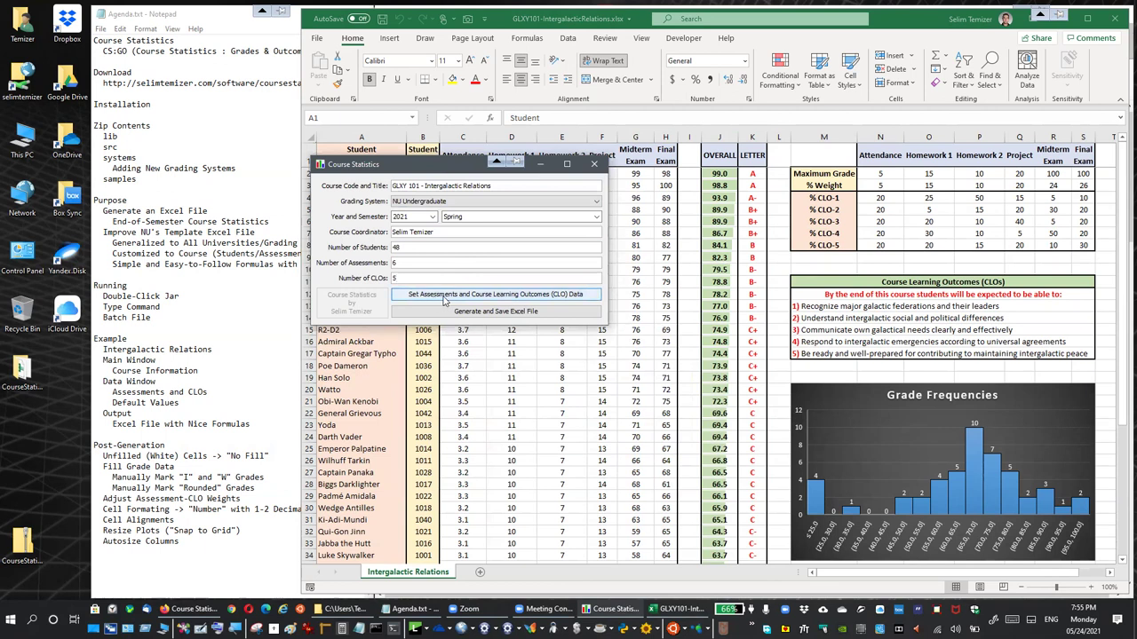
# Open the Assessments and CLOs table and arrange it below the course details window
pyautogui.click(521, 300)
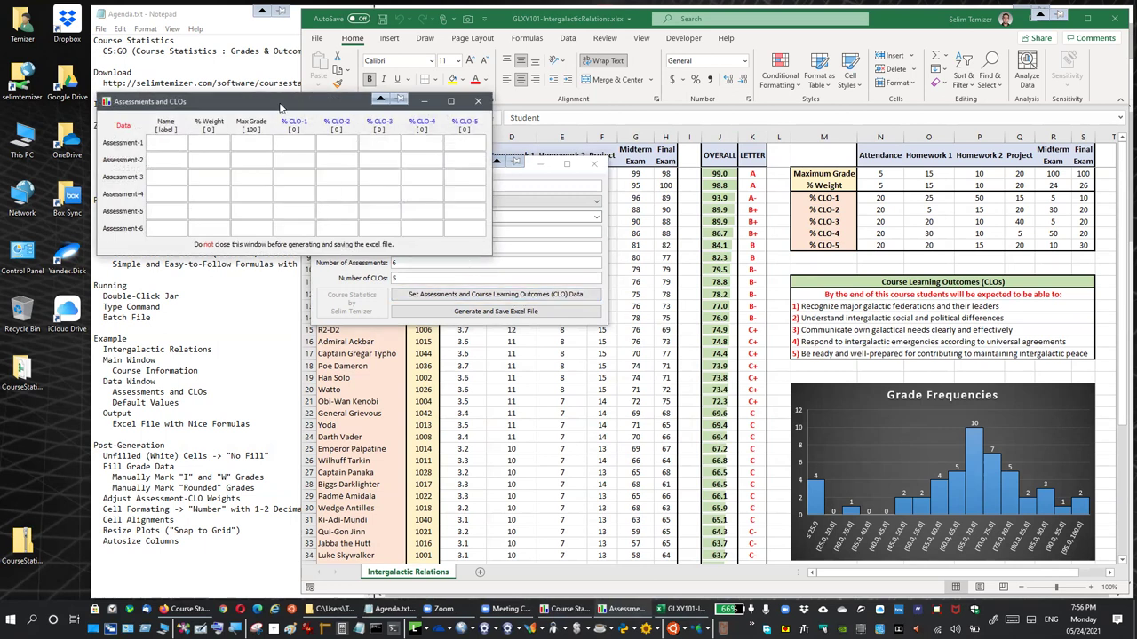
pyautogui.moveTo(289, 101); pyautogui.dragTo(503, 353)
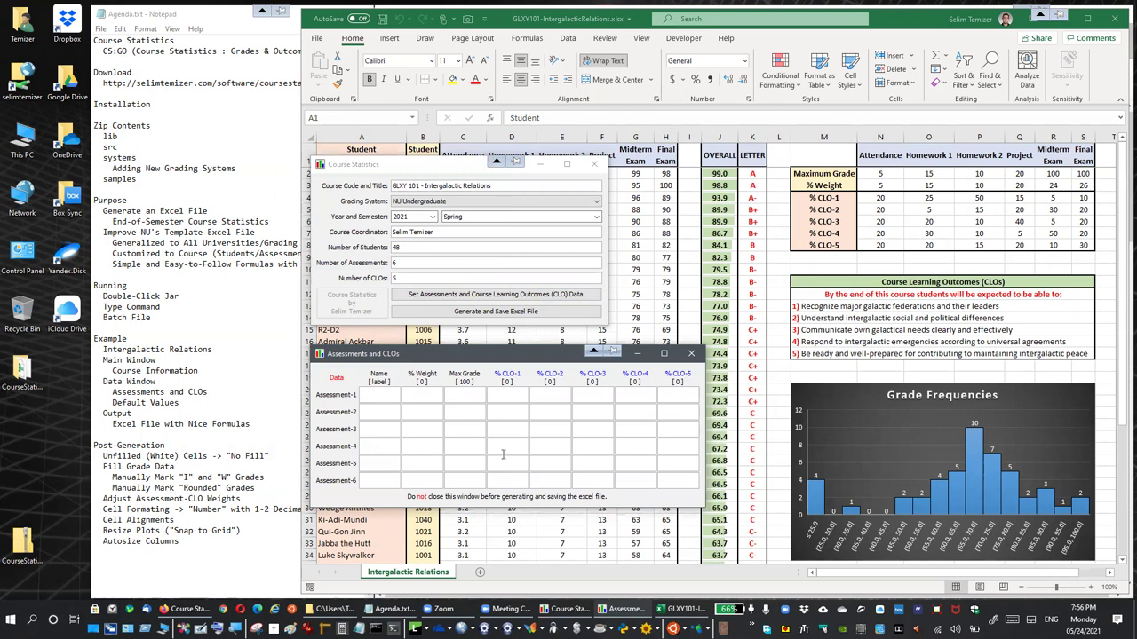
pyautogui.click(415, 166)
pyautogui.moveTo(415, 166); pyautogui.dragTo(411, 182)
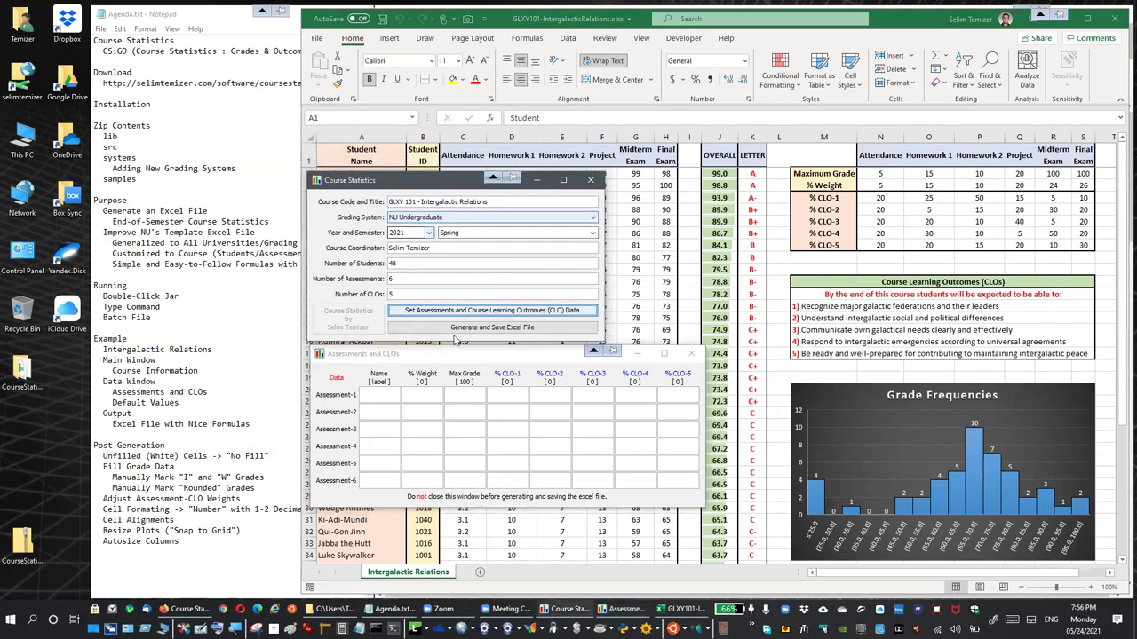
pyautogui.moveTo(427, 354); pyautogui.dragTo(435, 352)
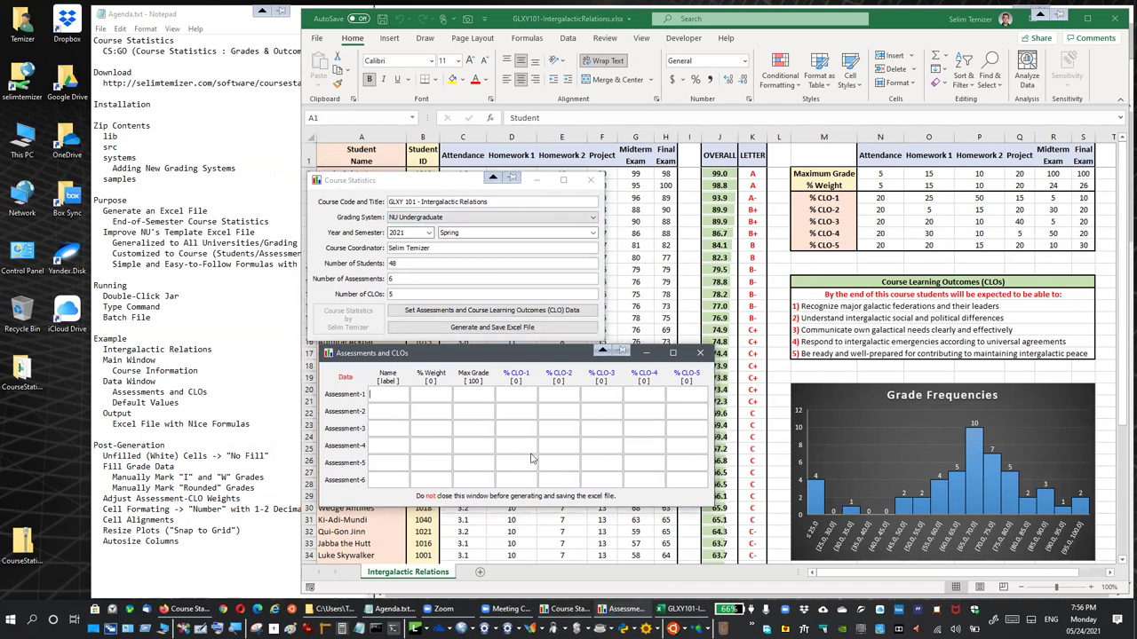
pyautogui.doubleClick(390, 277)
pyautogui.doubleClick(391, 294)
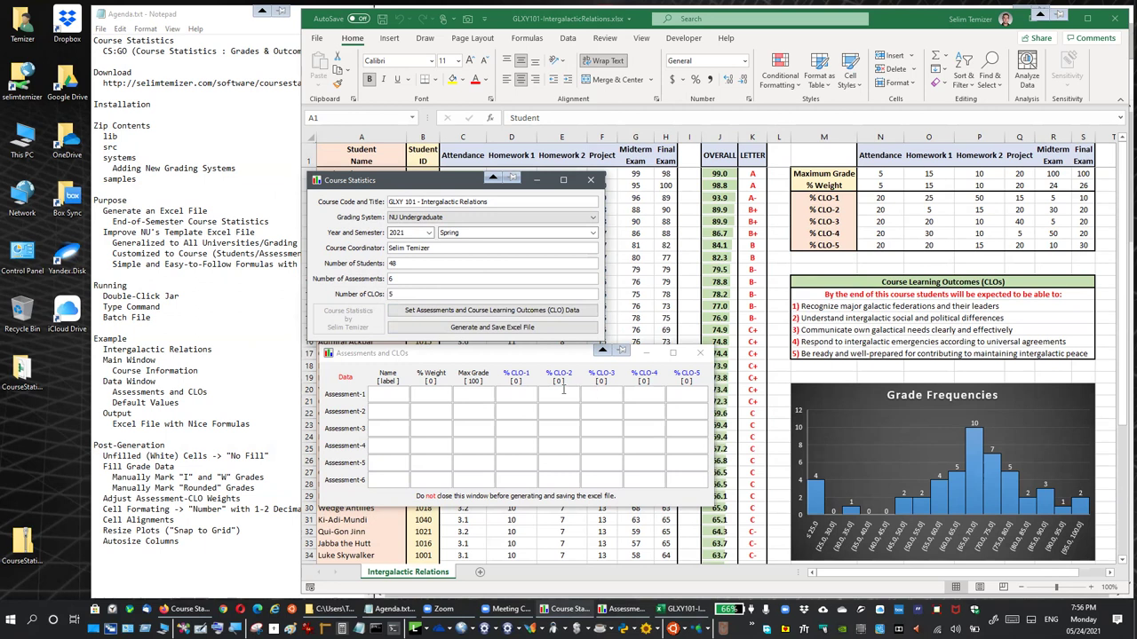
pyautogui.doubleClick(393, 279)
# Name the assessments Attendance, Homework 1, Homework 2, Project, Midterm Exam and Final Exam
pyautogui.click(384, 397)
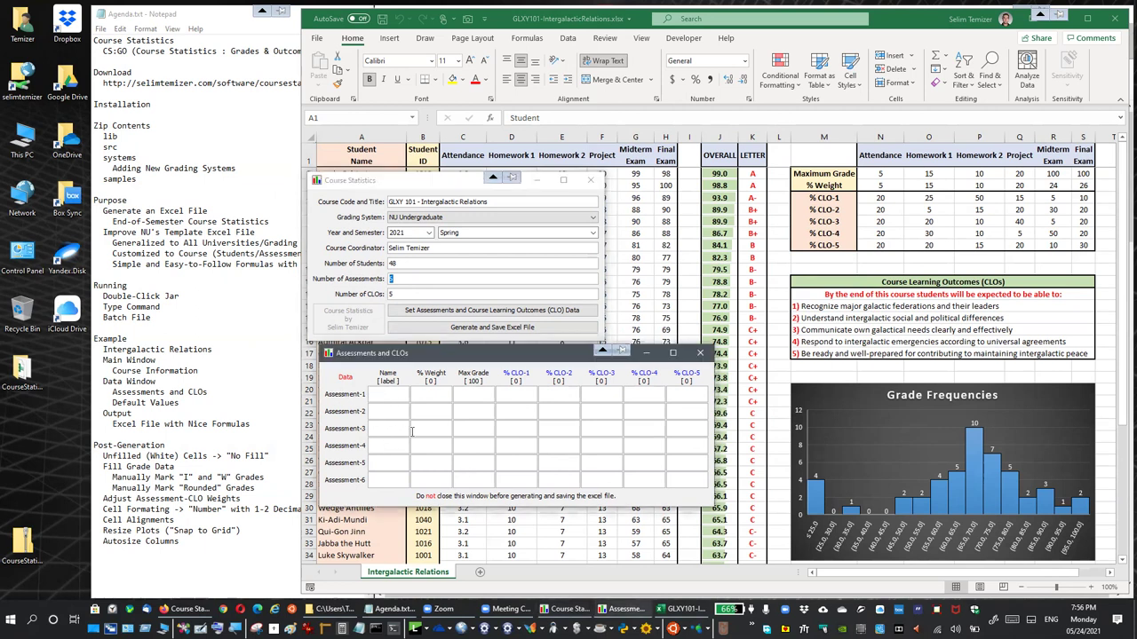
pyautogui.write('Attendanc')
pyautogui.write('ework 2')
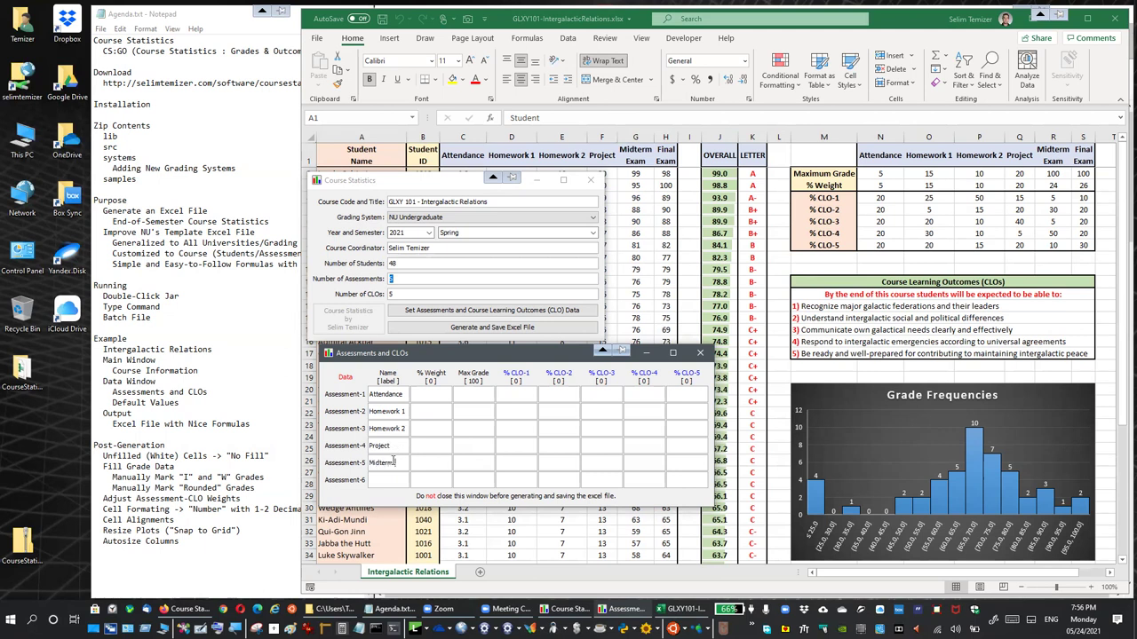
pyautogui.write('m')
pyautogui.click(403, 394)
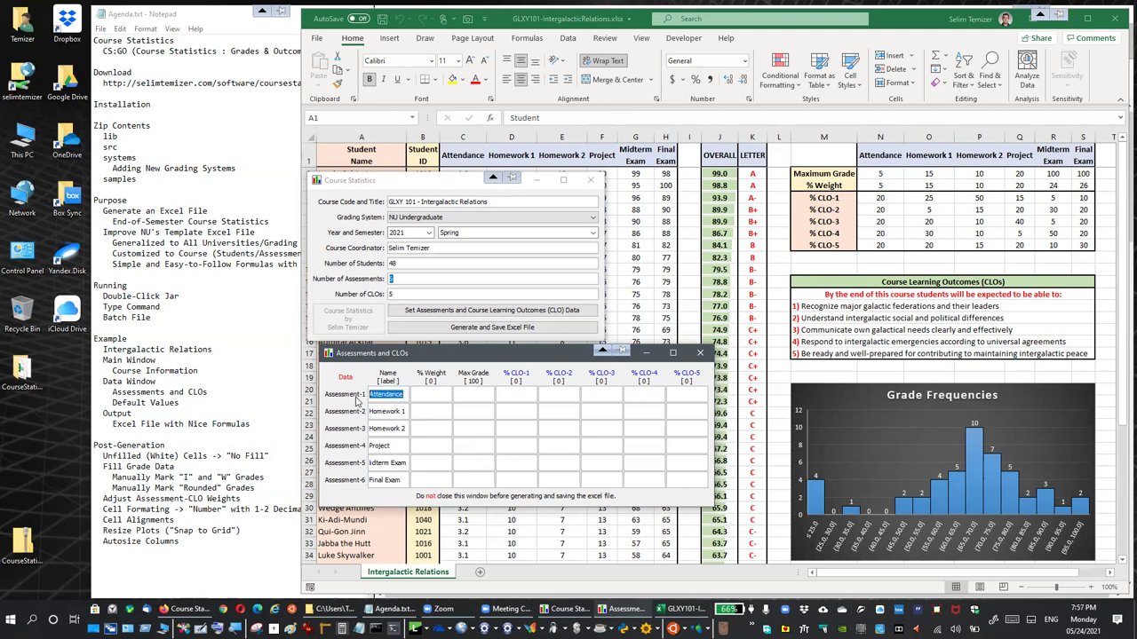
# Retype the Attendance name and give Attendance, Homework 1 and Homework 2 weights of 5, 15 and 10
pyautogui.press('BackSpace')
pyautogui.write('Attendance')
pyautogui.click(427, 397)
pyautogui.write('5')
pyautogui.press('Return')
pyautogui.write('15')
pyautogui.write('10')
# Give Project, Midterm Exam and Final Exam weights of 20, 24 and 26
pyautogui.click(440, 444)
pyautogui.write('20')
pyautogui.click(434, 465)
pyautogui.write('24')
pyautogui.click(432, 479)
pyautogui.write('26')
pyautogui.click(877, 174)
# Copy the Excel maximum grades 5, 15, 10, 20 and 100 into the first five assessments
pyautogui.moveTo(876, 174); pyautogui.dragTo(1083, 174)
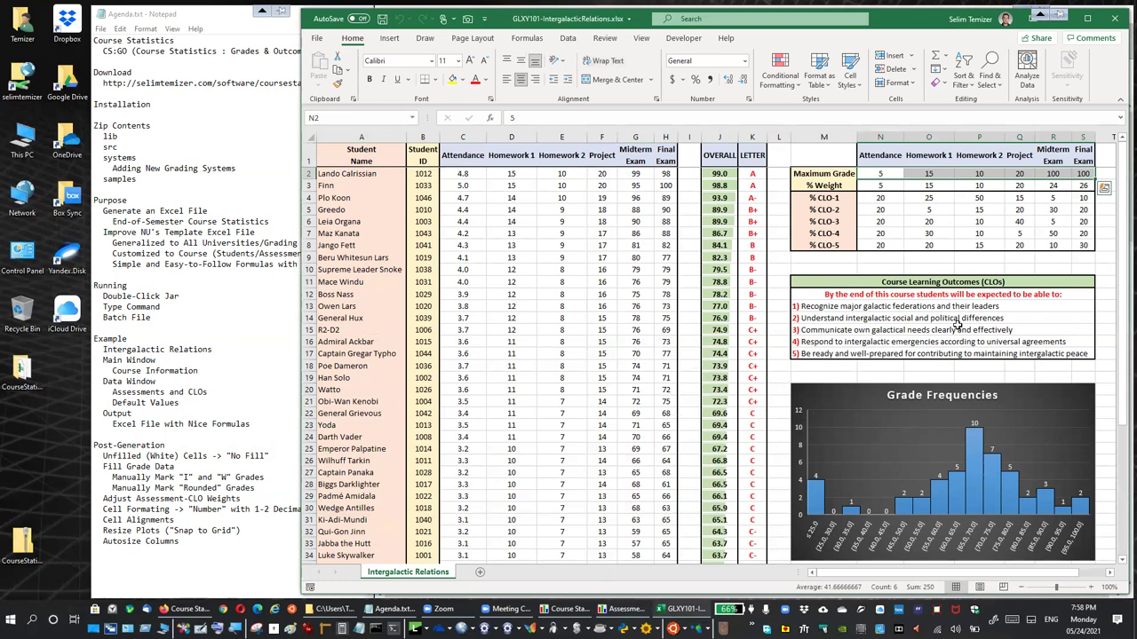
pyautogui.click(573, 609)
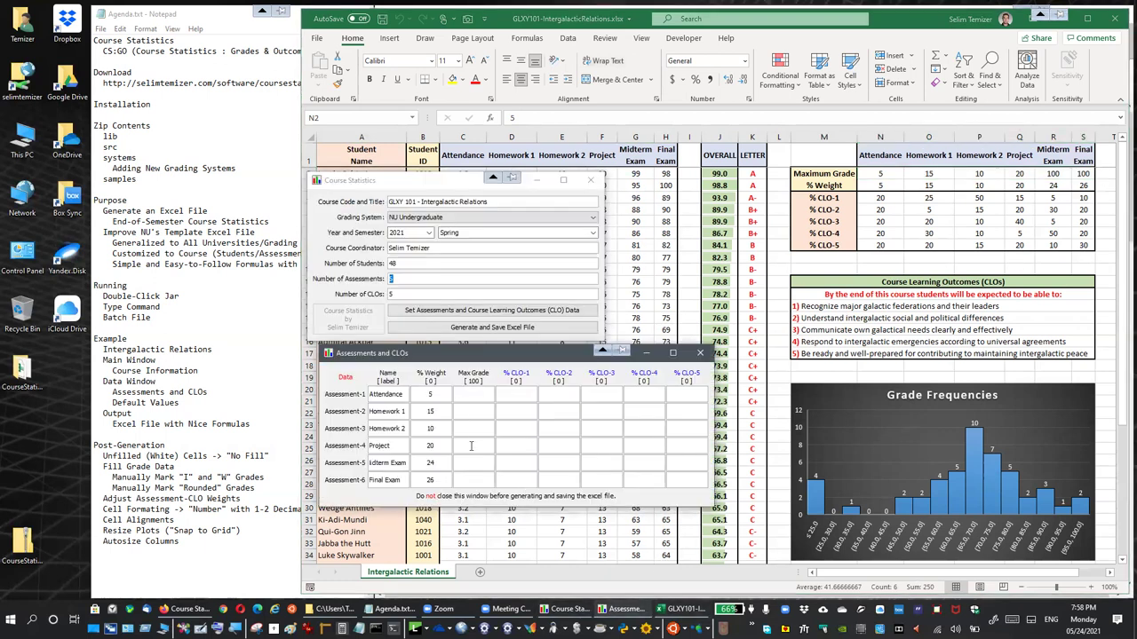
pyautogui.write('5')
pyautogui.write('15')
pyautogui.write('1')
pyautogui.write('0')
pyautogui.click(475, 445)
pyautogui.write('20')
pyautogui.click(475, 463)
pyautogui.write('100')
pyautogui.click(474, 480)
# Look up Attendance's CLO weights in N4:N8 of the existing grade sheet
pyautogui.click(511, 394)
pyautogui.click(887, 197)
pyautogui.click(887, 197)
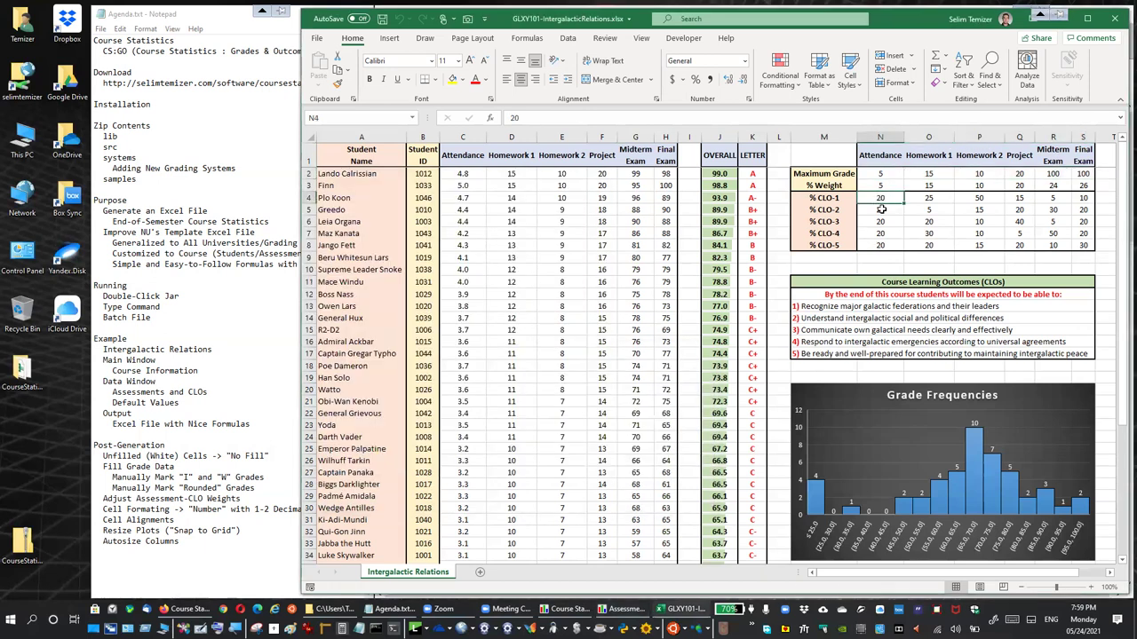
pyautogui.click(880, 137)
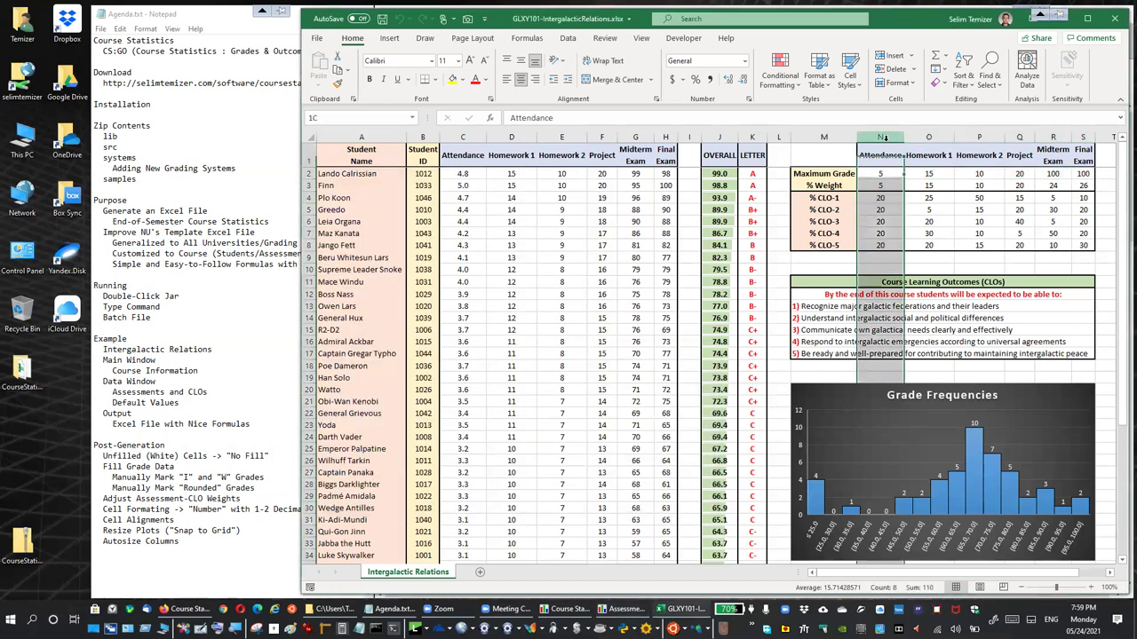
pyautogui.click(885, 199)
pyautogui.moveTo(885, 199); pyautogui.dragTo(882, 249)
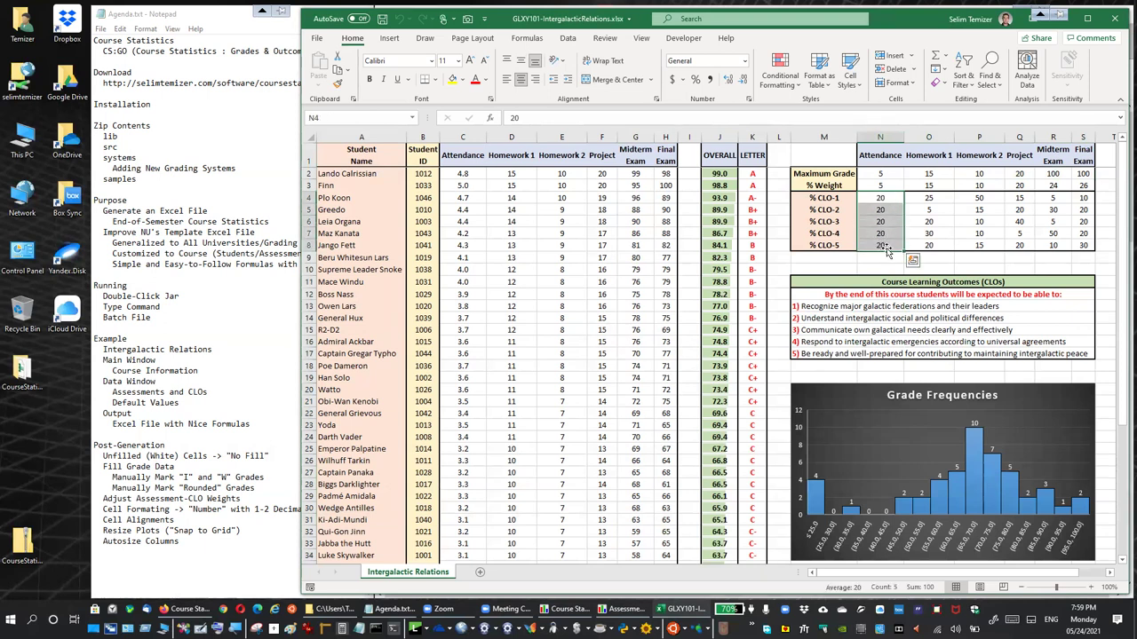
pyautogui.click(573, 609)
# Give Attendance 20% on each of CLO-1 through CLO-5
pyautogui.click(621, 610)
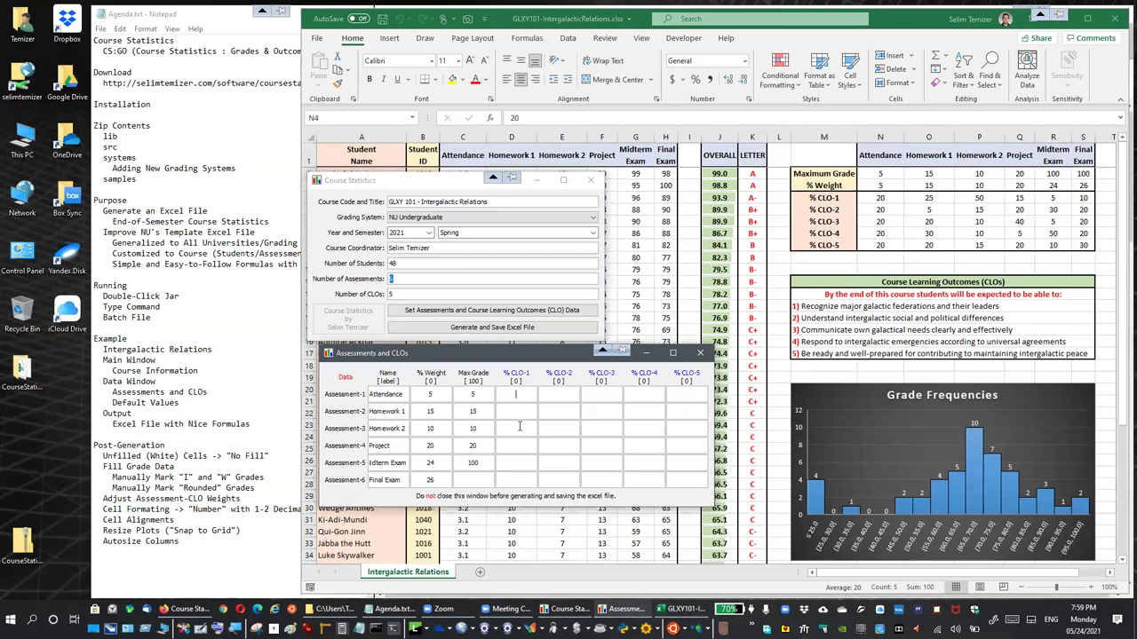
pyautogui.write('2020')
pyautogui.click(591, 394)
pyautogui.write('20')
pyautogui.click(642, 396)
pyautogui.write('20')
pyautogui.write('20')
# Give Homework 1 25% on CLO-1 and 5% on CLO-2
pyautogui.write('25')
pyautogui.press('Tab')
pyautogui.click(611, 409)
pyautogui.moveTo(523, 355); pyautogui.dragTo(512, 358)
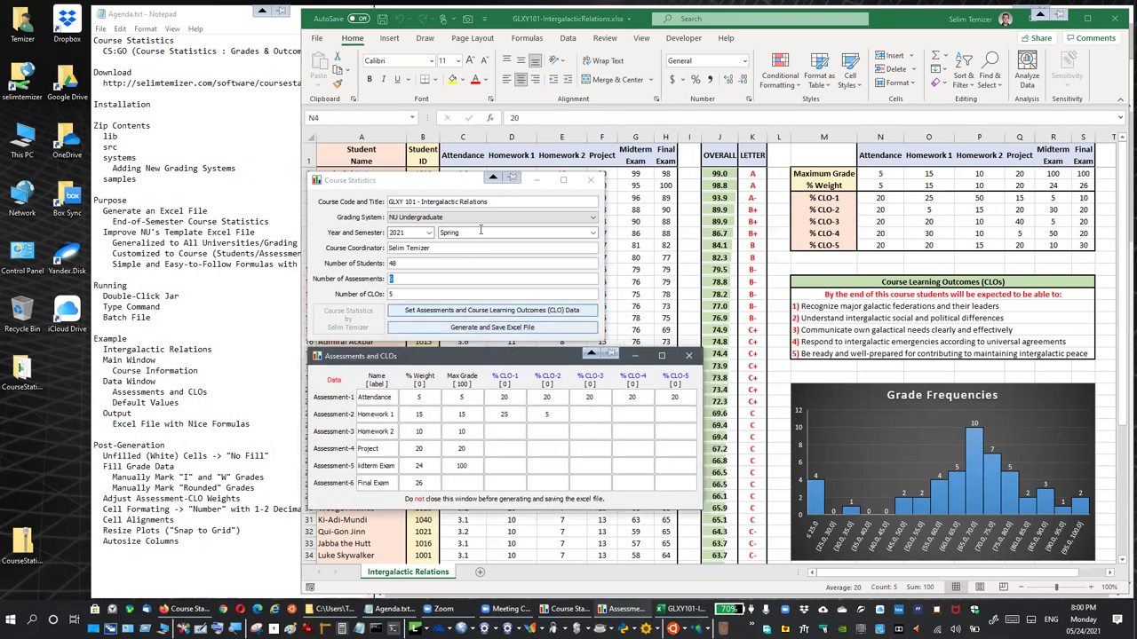
# Generate the Excel file and save it to the Desktop as GLXY101-CourseStatistics.xlsx
pyautogui.click(461, 205)
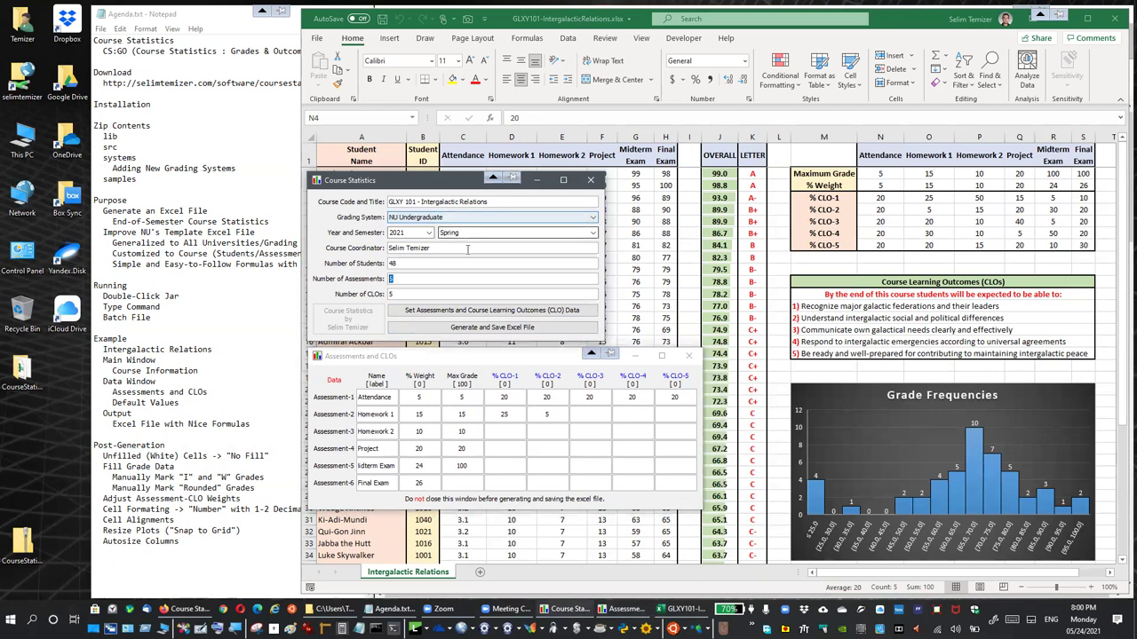
pyautogui.click(487, 327)
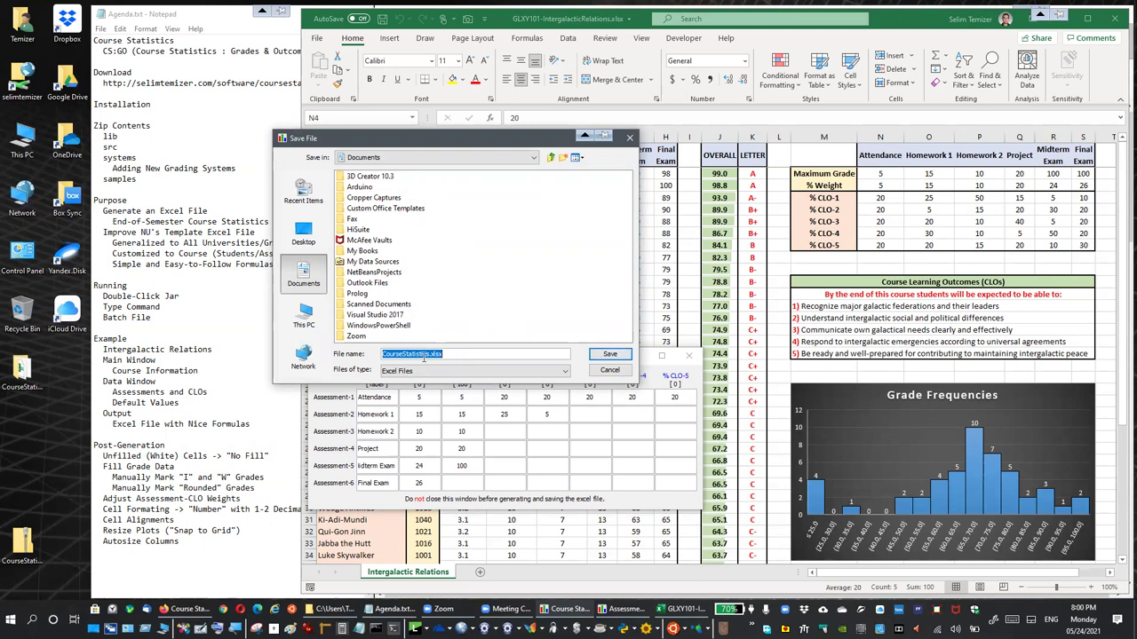
pyautogui.click(306, 236)
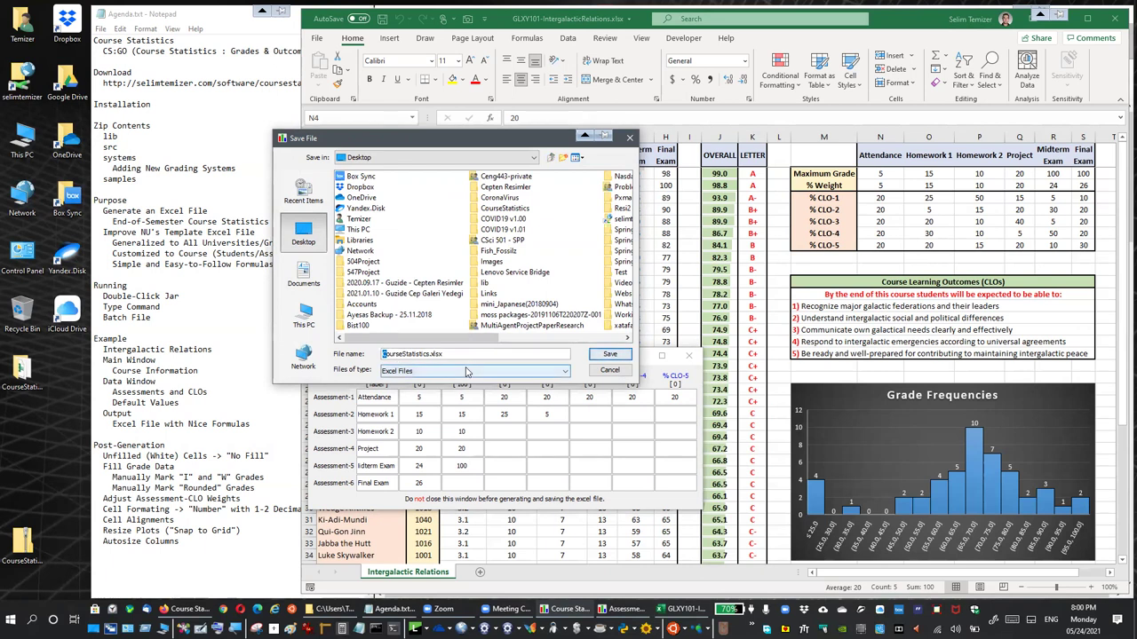
pyautogui.write('GLXY101-')
pyautogui.click(608, 356)
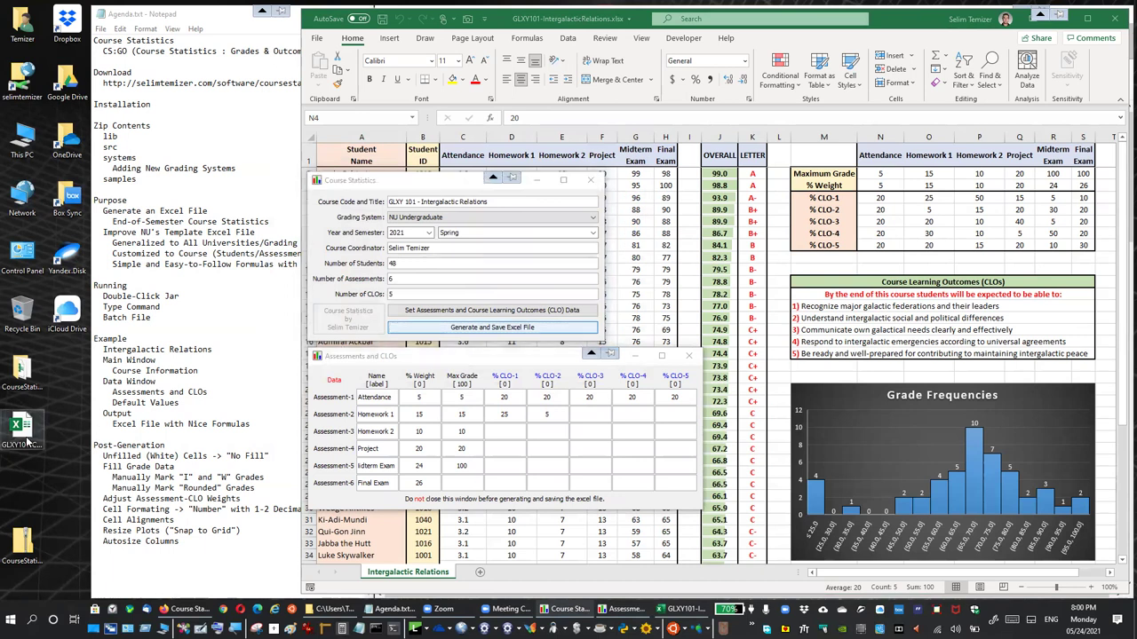
# Close Course Statistics and open the saved GLXY101 workbook in Excel
pyautogui.click(43, 414)
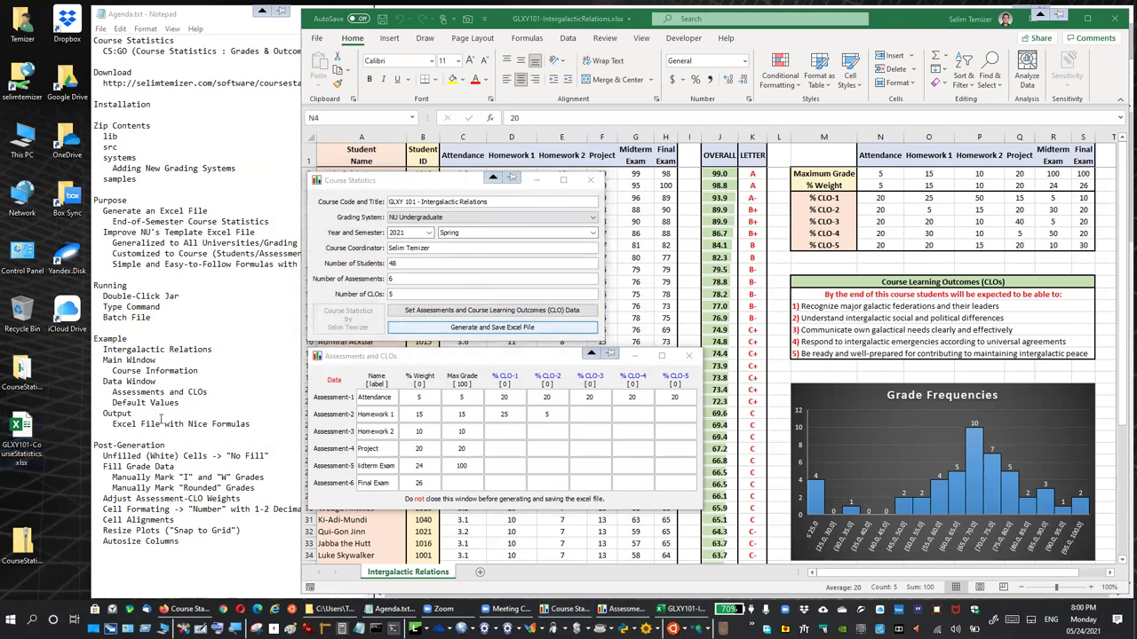
pyautogui.click(591, 182)
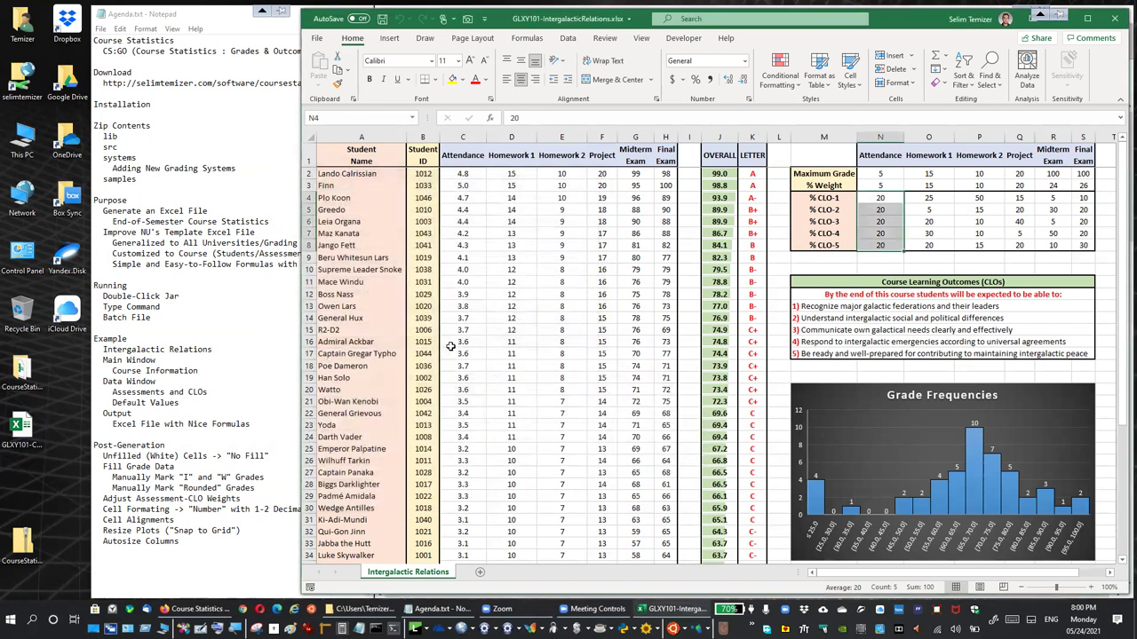
pyautogui.doubleClick(123, 414)
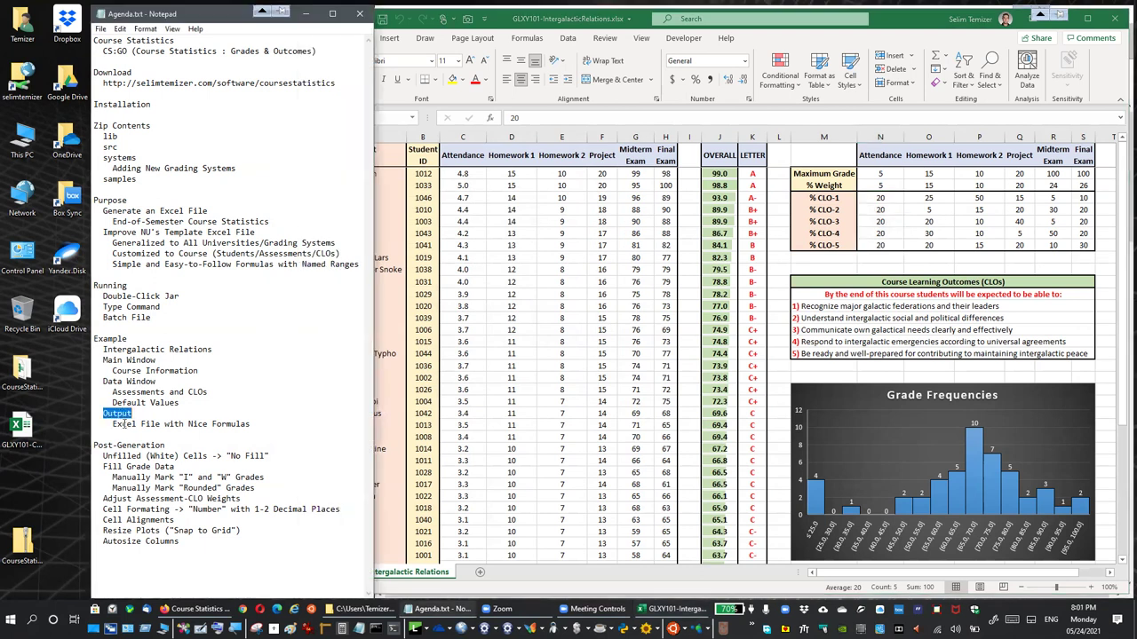
pyautogui.click(149, 426)
pyautogui.click(25, 431)
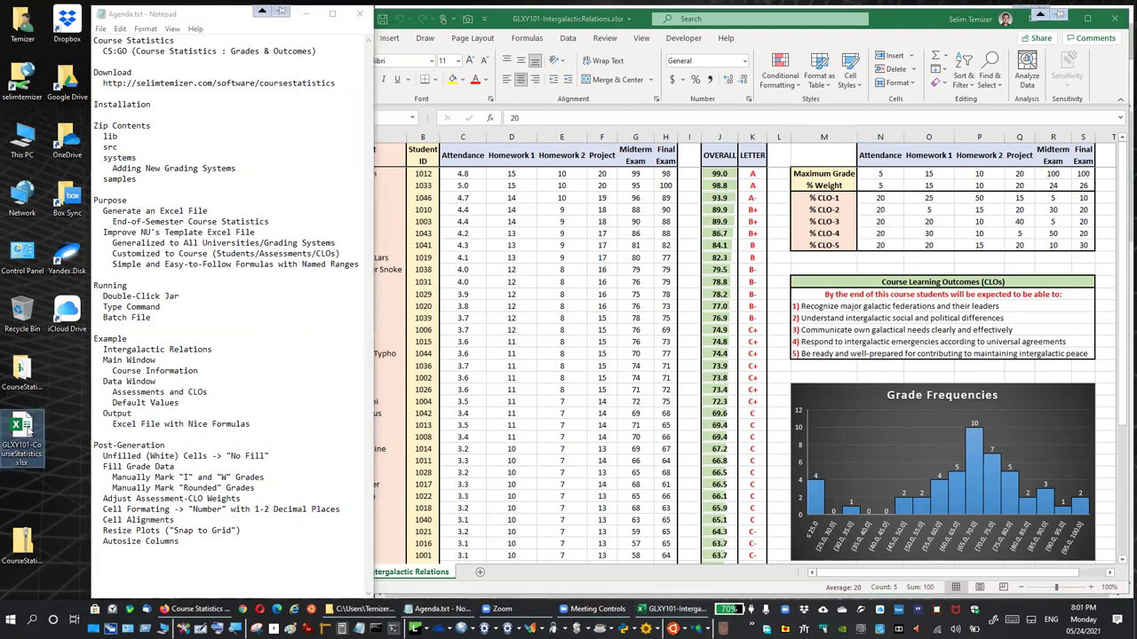
pyautogui.doubleClick(26, 431)
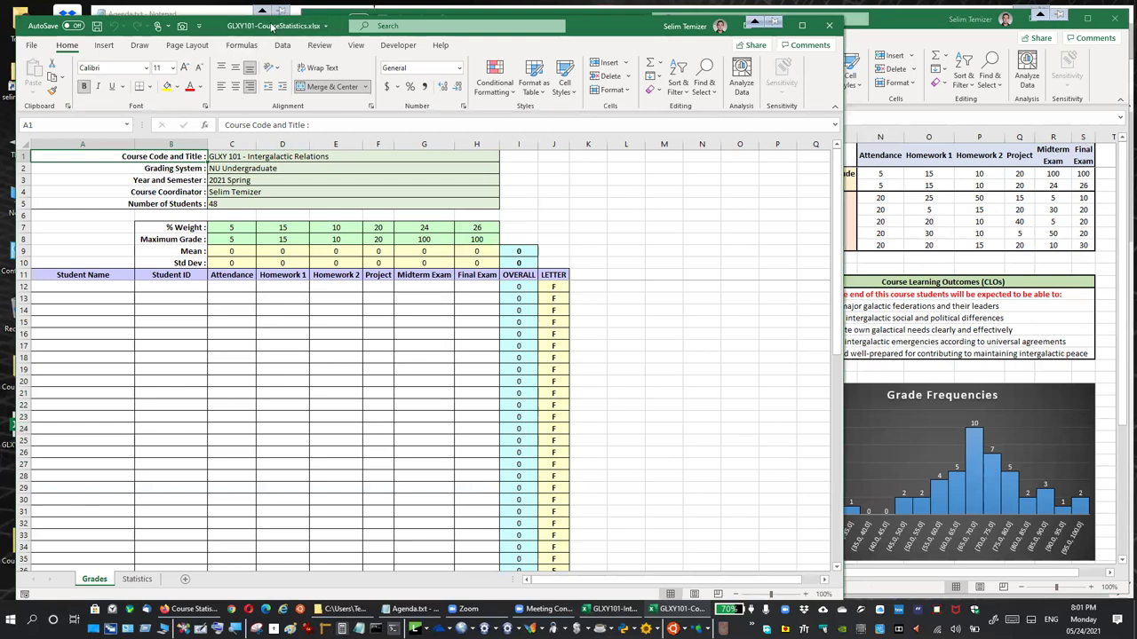
# Review the generated workbook's Statistics sheet, course information block C1:H5 and empty student rows
pyautogui.moveTo(271, 26); pyautogui.dragTo(323, 21)
pyautogui.click(189, 573)
pyautogui.click(147, 575)
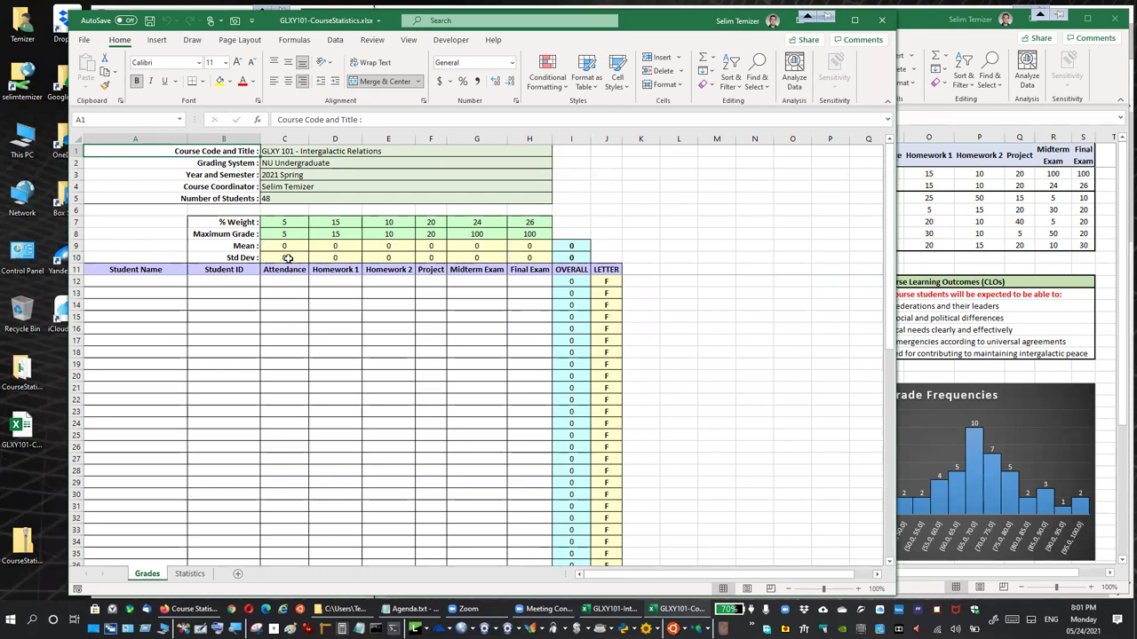
pyautogui.click(298, 153)
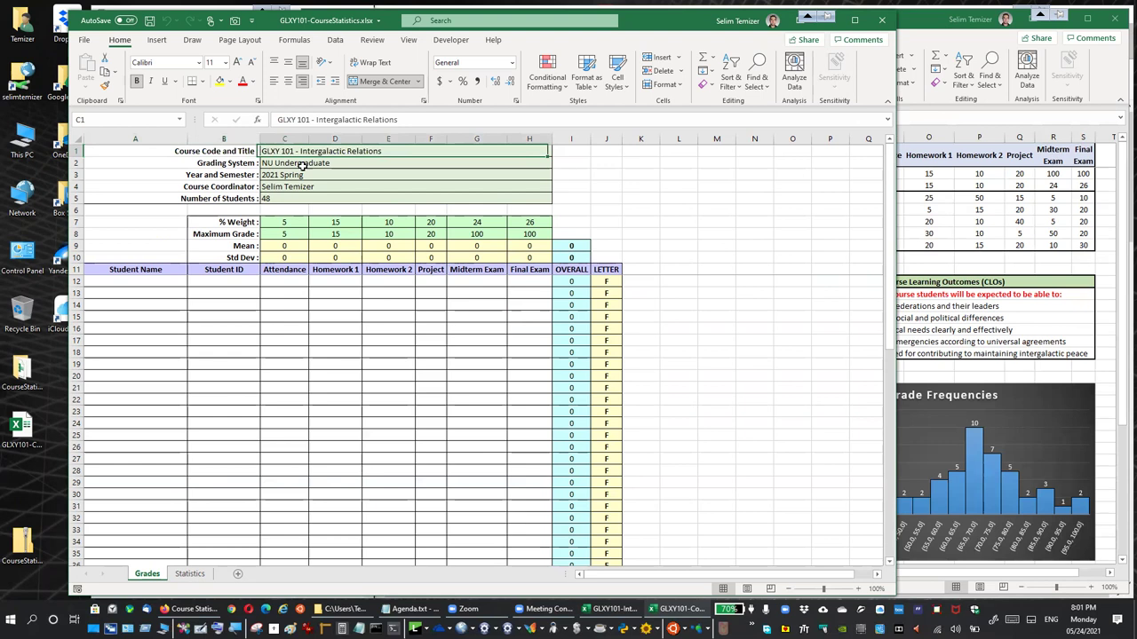
pyautogui.moveTo(301, 167); pyautogui.dragTo(304, 192)
pyautogui.click(229, 154)
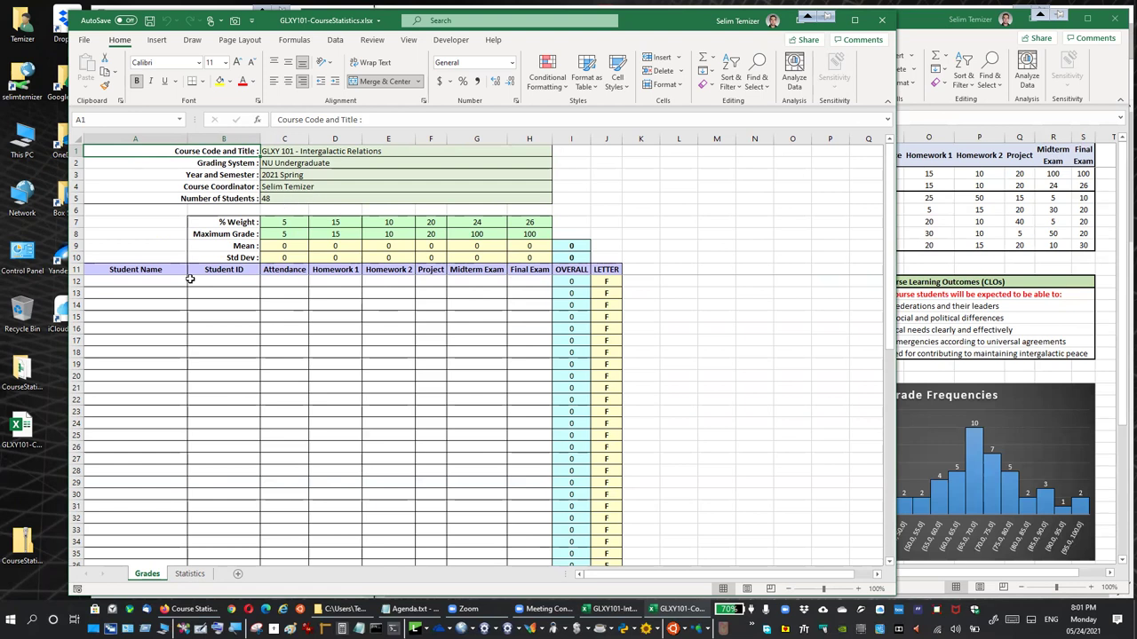
pyautogui.moveTo(153, 283); pyautogui.dragTo(157, 536)
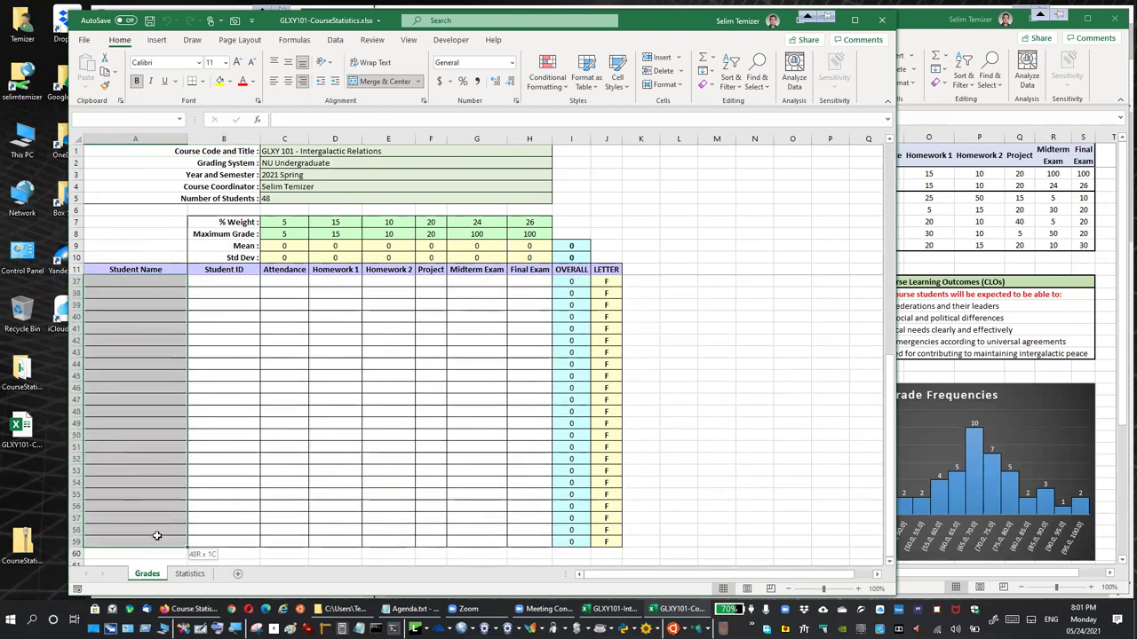
pyautogui.click(393, 481)
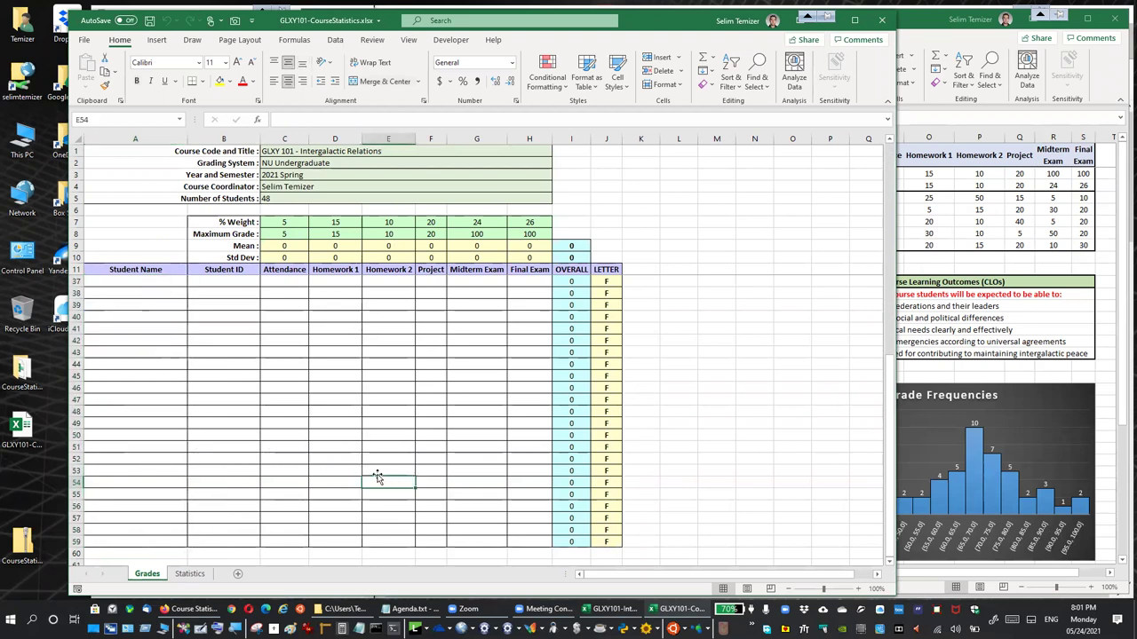
pyautogui.scroll(8, 560, 350)
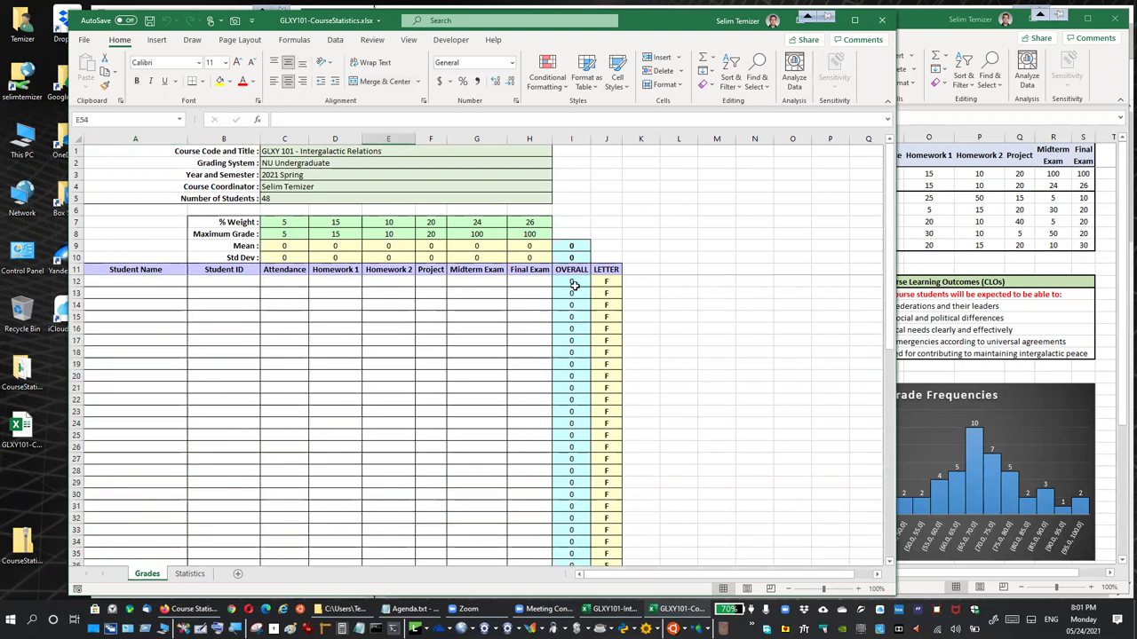
# Re-enter the OVERALL formula in I12 as an array formula and check the LETTER formula in J12
pyautogui.click(576, 281)
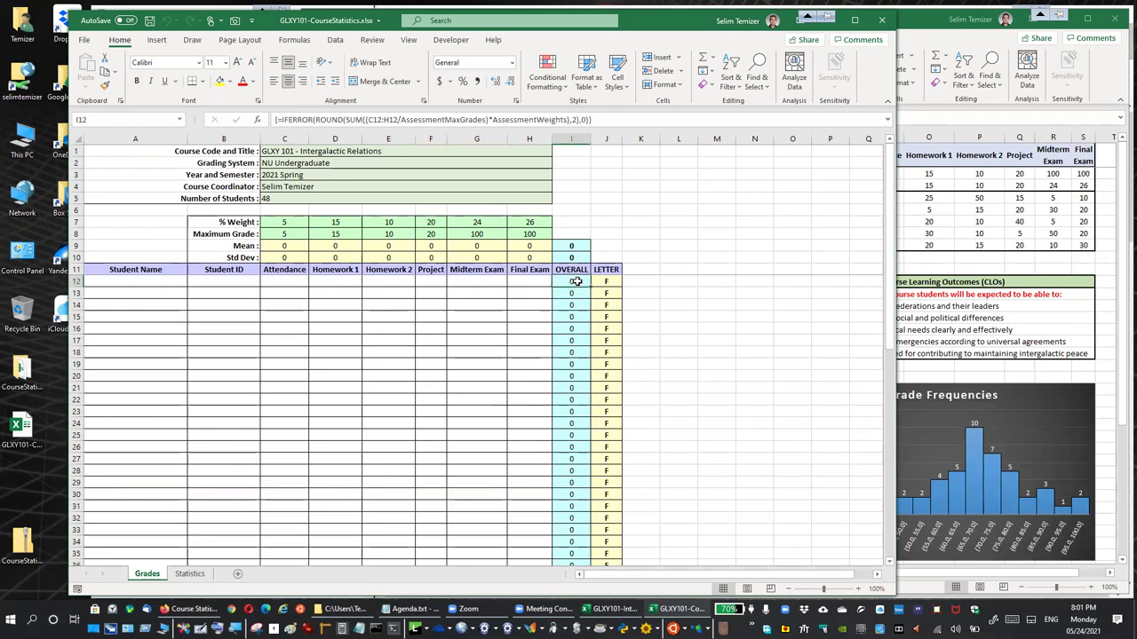
pyautogui.click(622, 118)
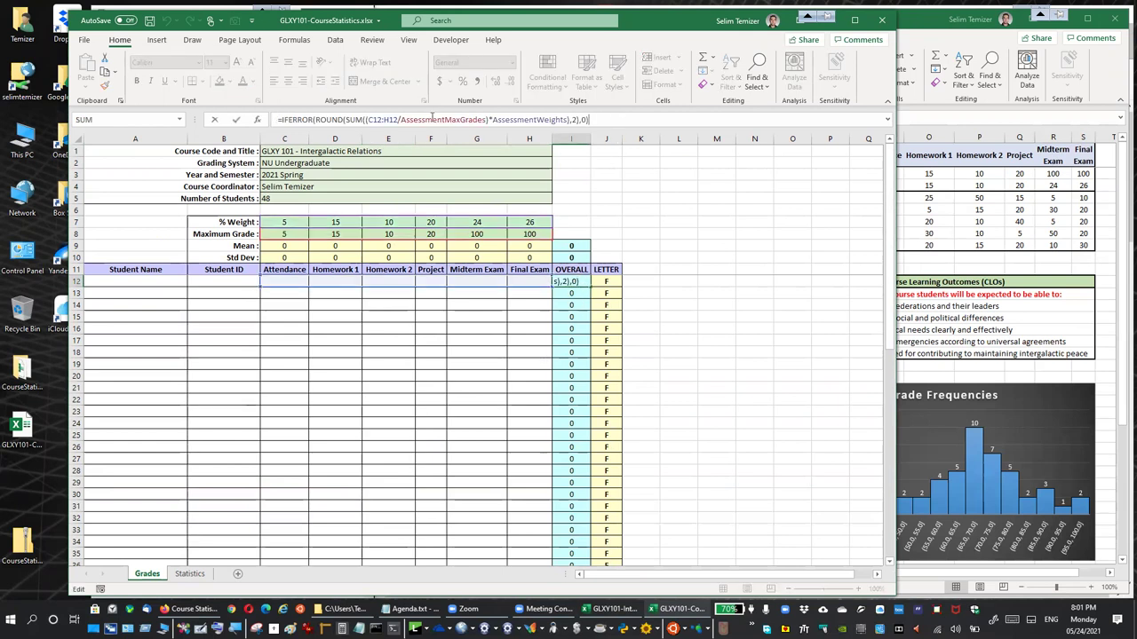
pyautogui.hotkey('ctrl', 'shift', 'Return')
pyautogui.click(605, 282)
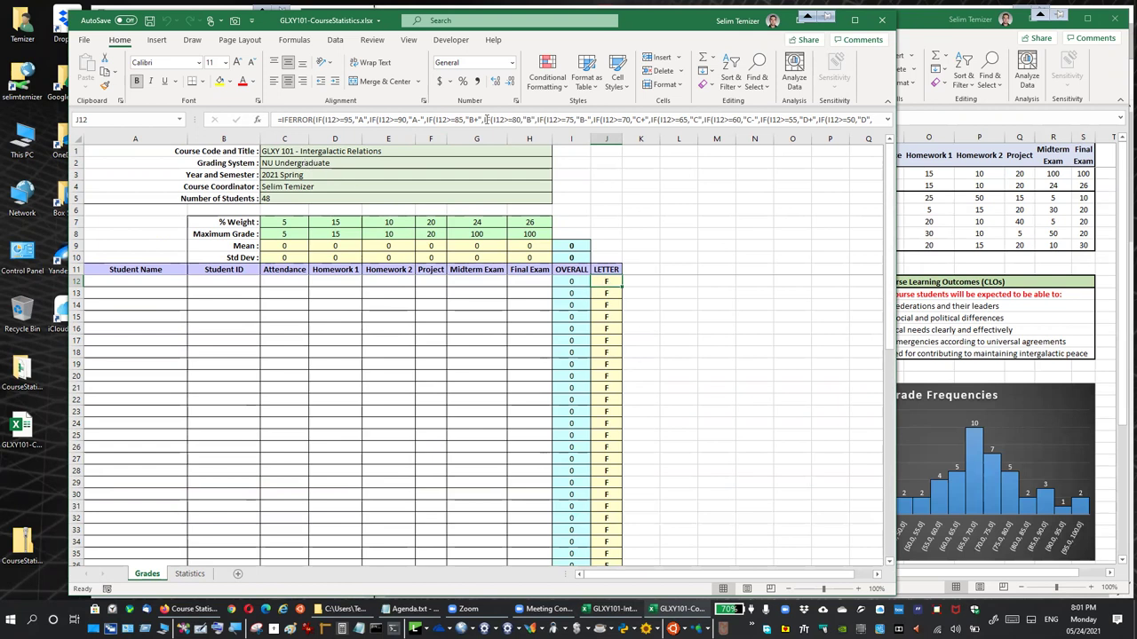
pyautogui.click(639, 399)
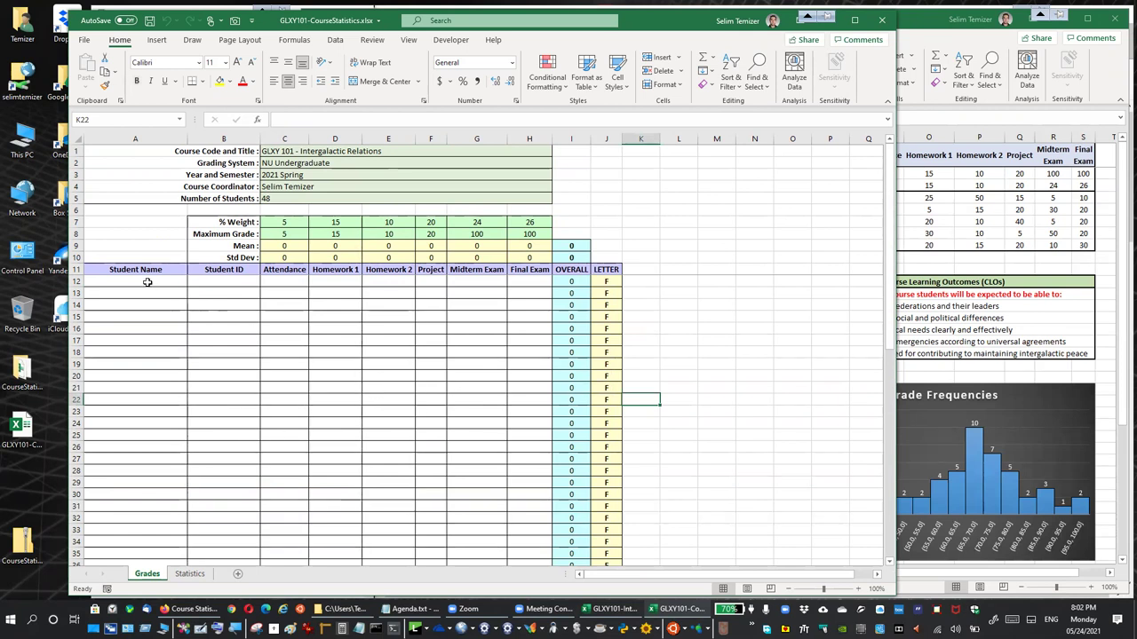
pyautogui.click(145, 283)
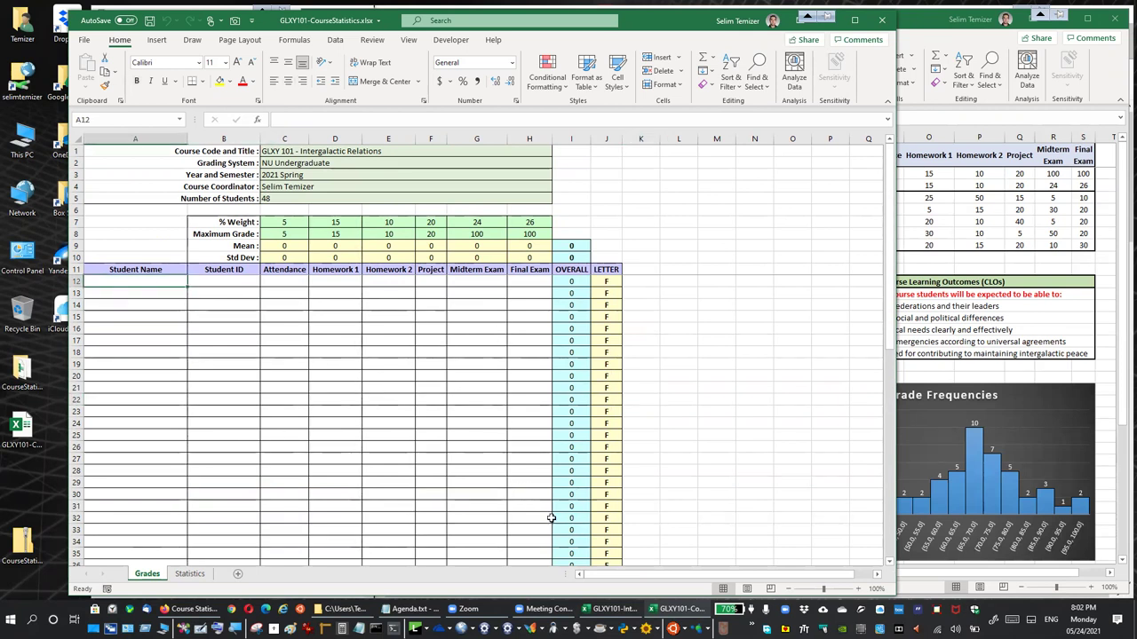
pyautogui.click(610, 610)
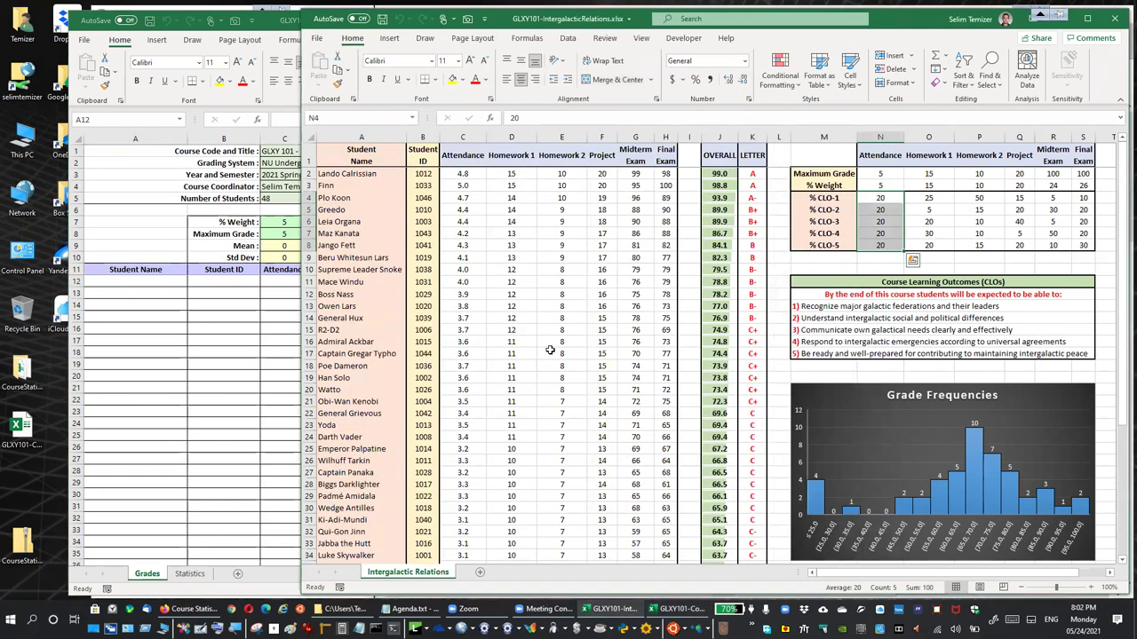
# Copy student data A2:H49 from IntergalacticRelations and paste it as values at A12
pyautogui.moveTo(362, 174); pyautogui.dragTo(668, 522)
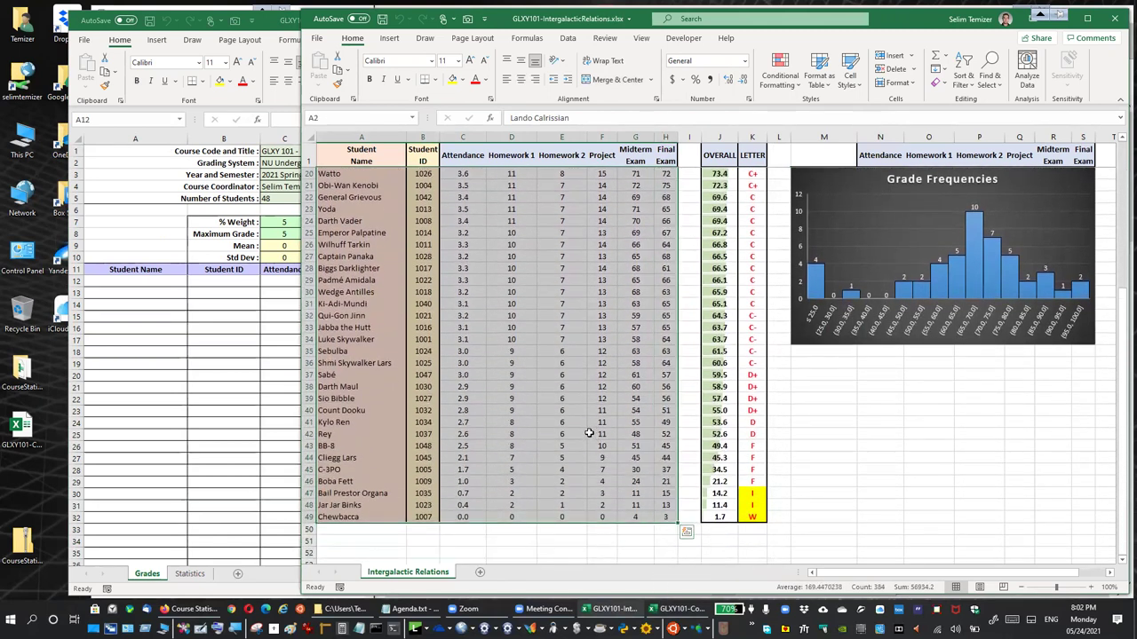
pyautogui.scroll(6, 589, 433)
pyautogui.hotkey('ctrl', 'c')
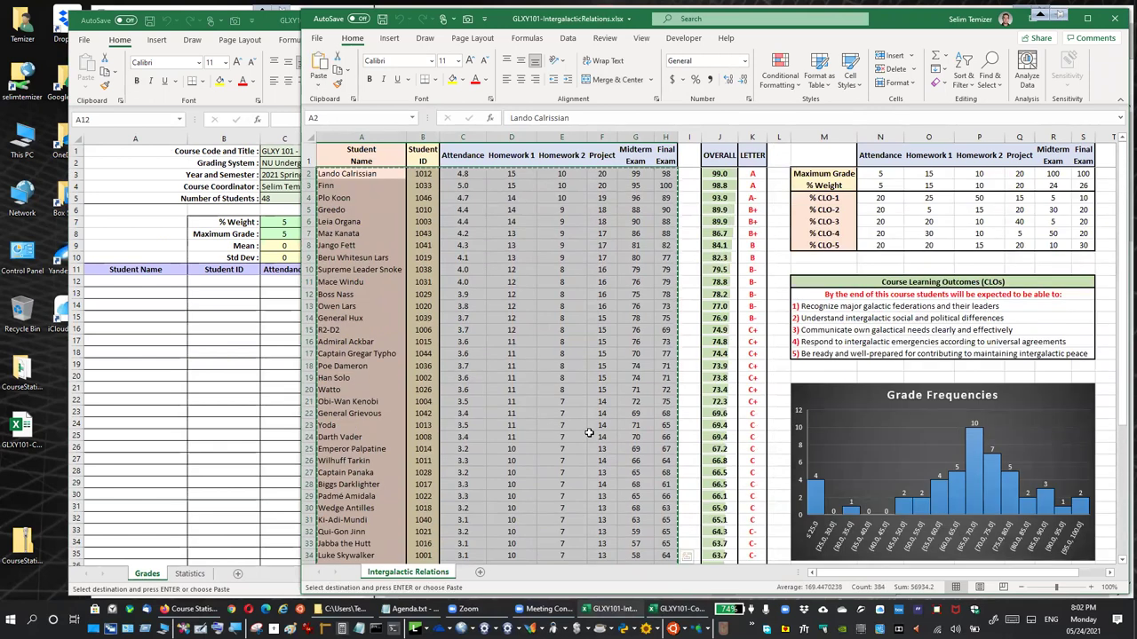
pyautogui.click(160, 286)
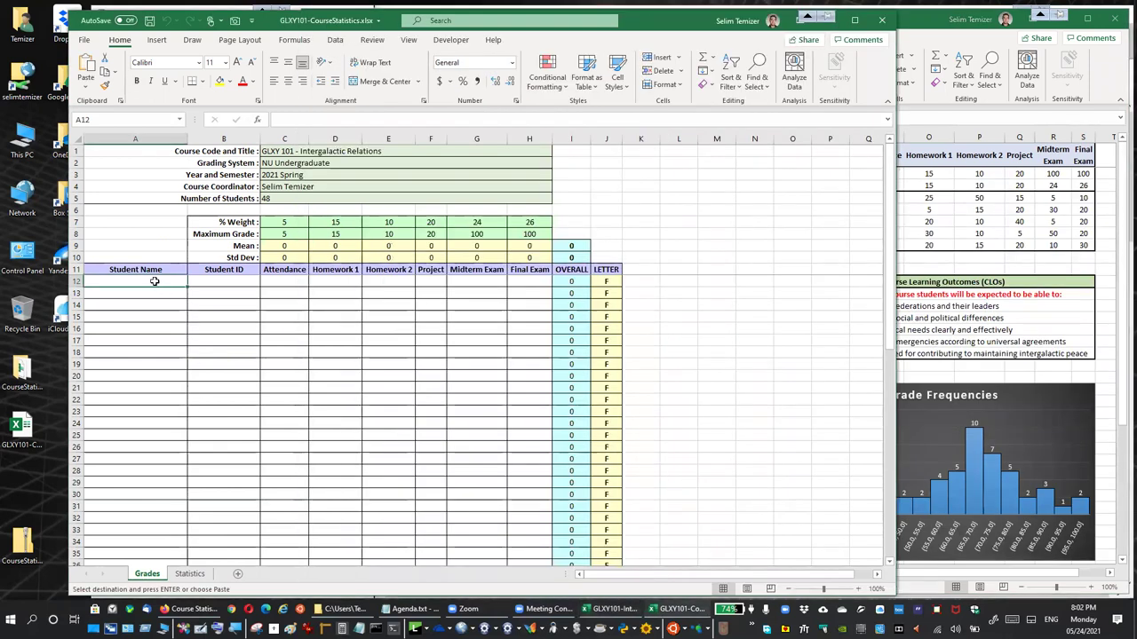
pyautogui.rightClick(157, 285)
pyautogui.click(203, 329)
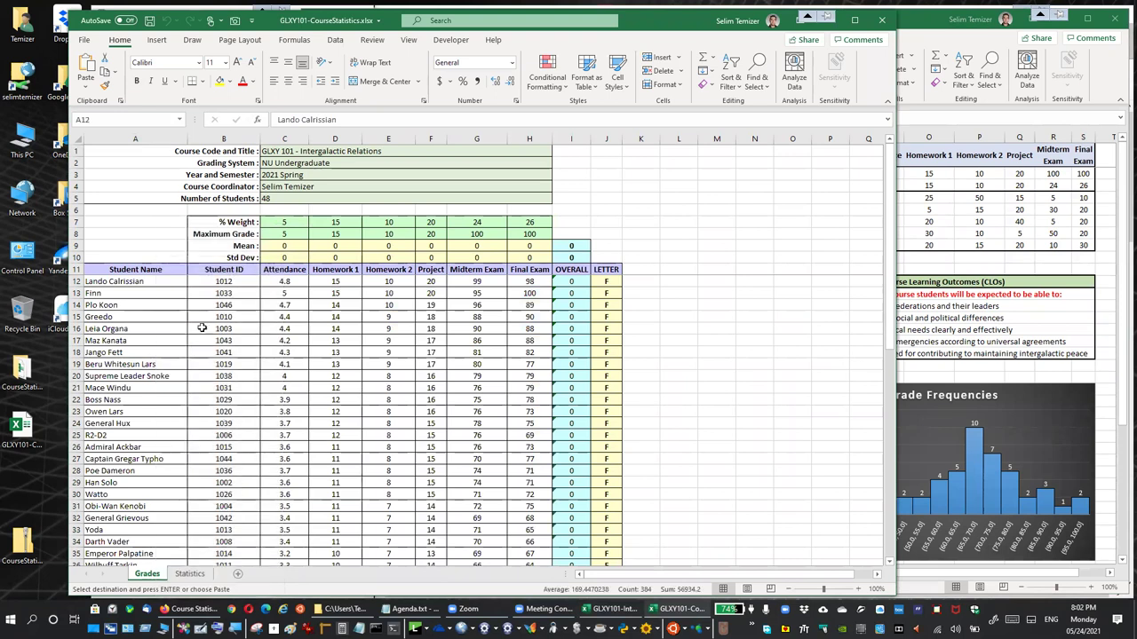
pyautogui.click(317, 421)
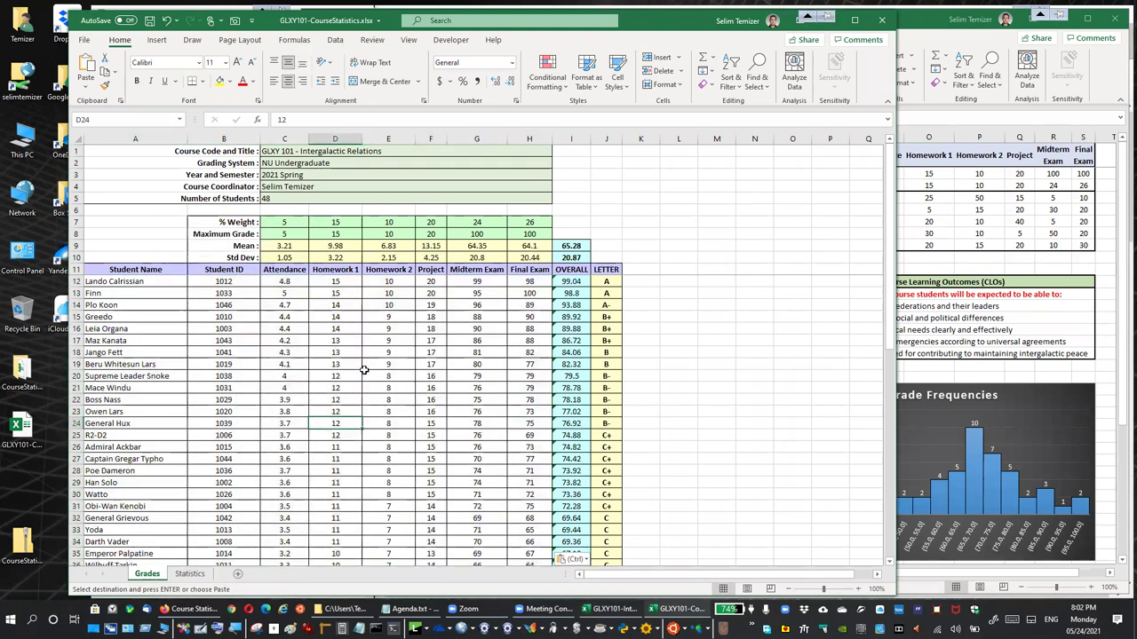
# Check the letter-grade formula in J12 and shift the workbook window right
pyautogui.click(611, 282)
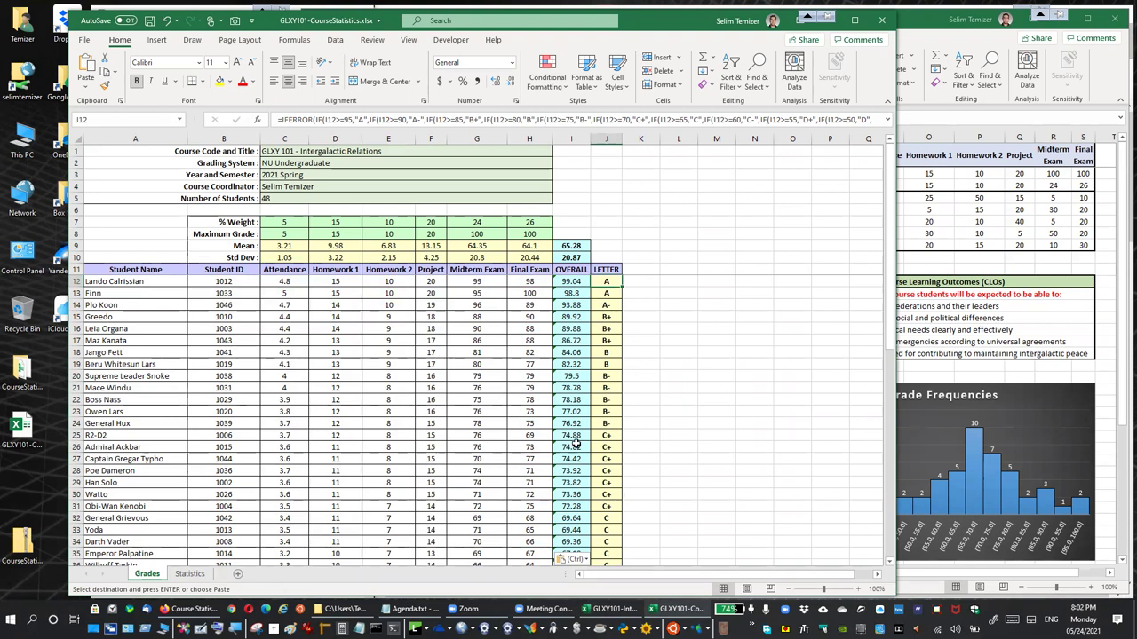
pyautogui.click(670, 359)
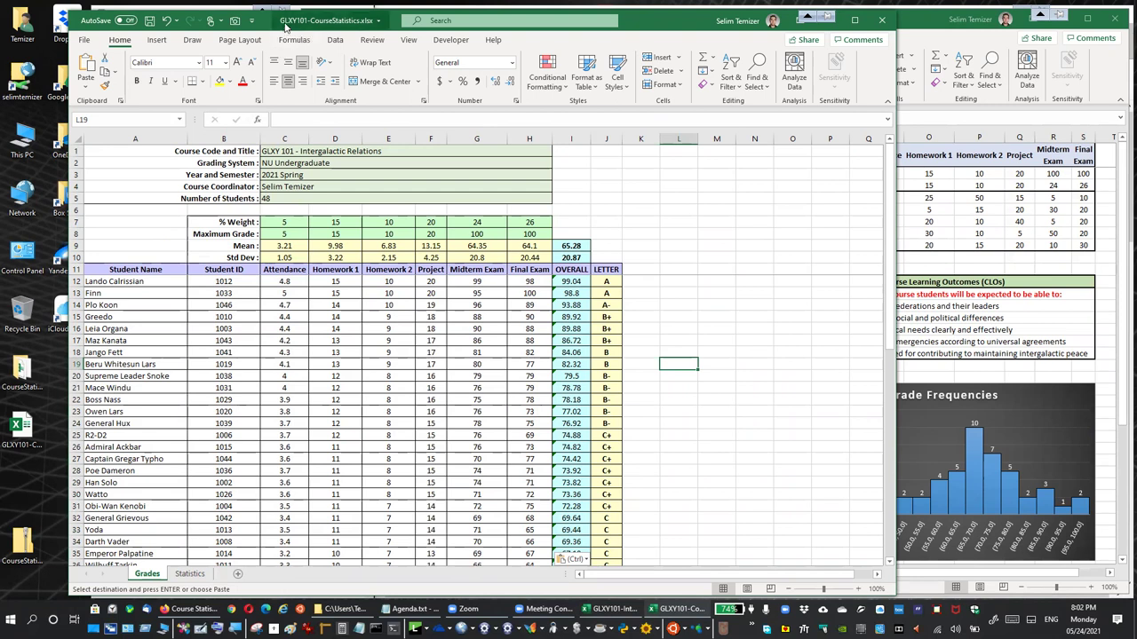
pyautogui.moveTo(287, 25); pyautogui.dragTo(465, 20)
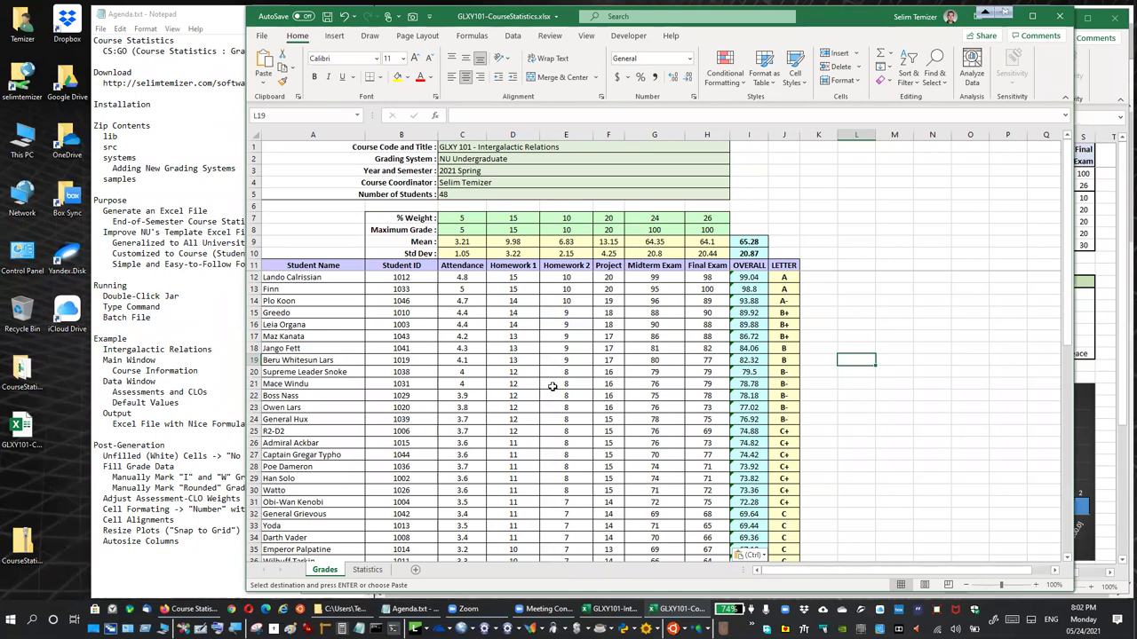
pyautogui.click(367, 569)
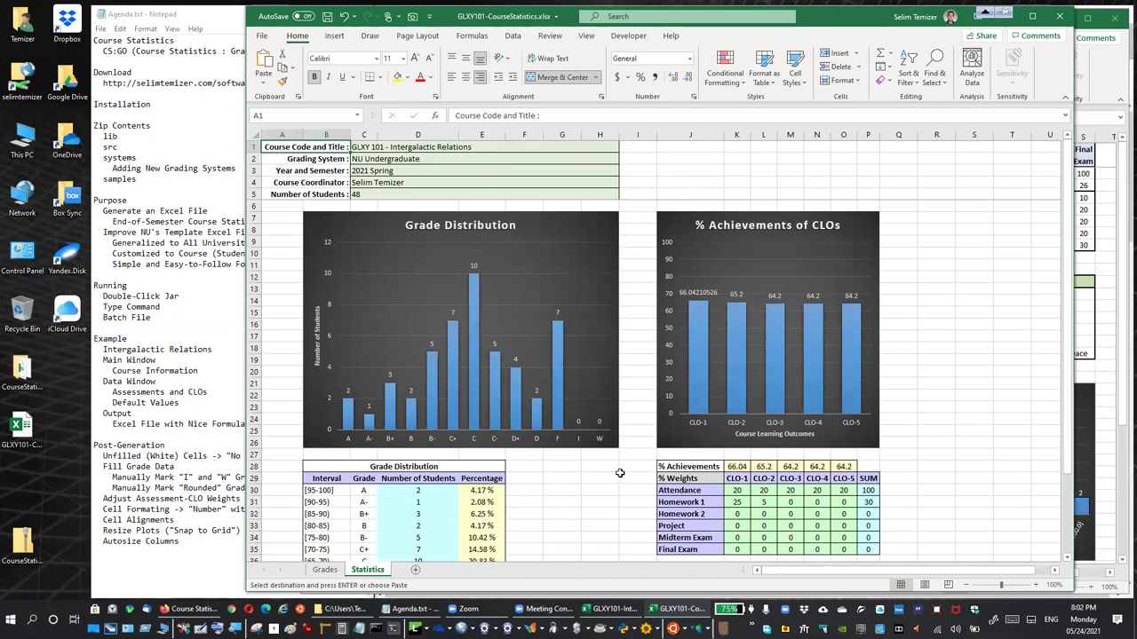
pyautogui.click(326, 570)
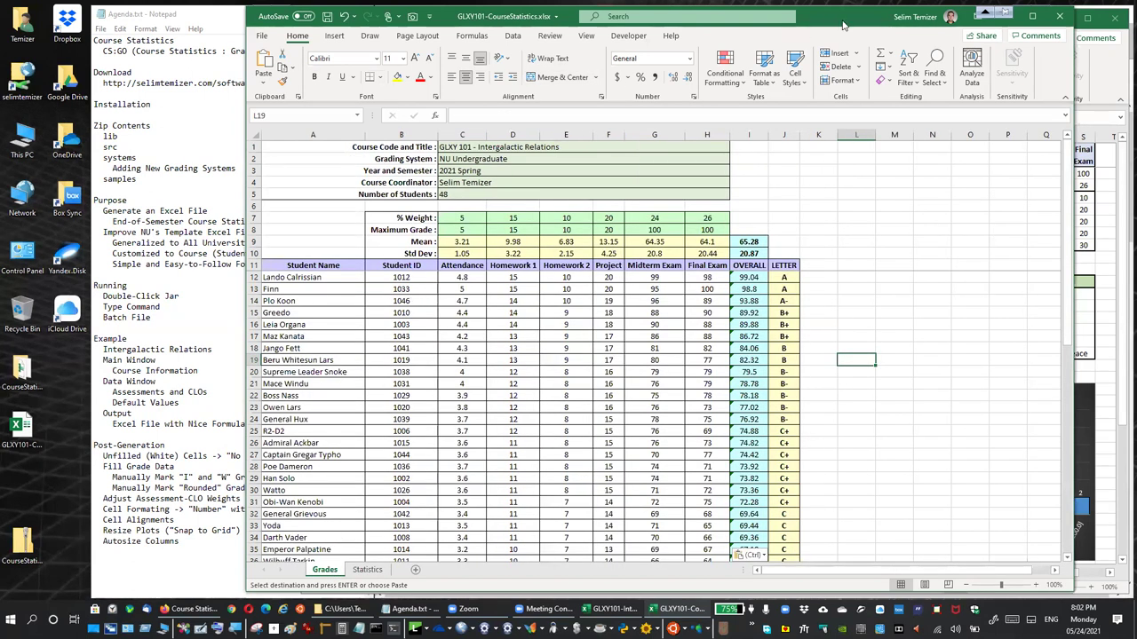
pyautogui.moveTo(843, 25); pyautogui.dragTo(905, 27)
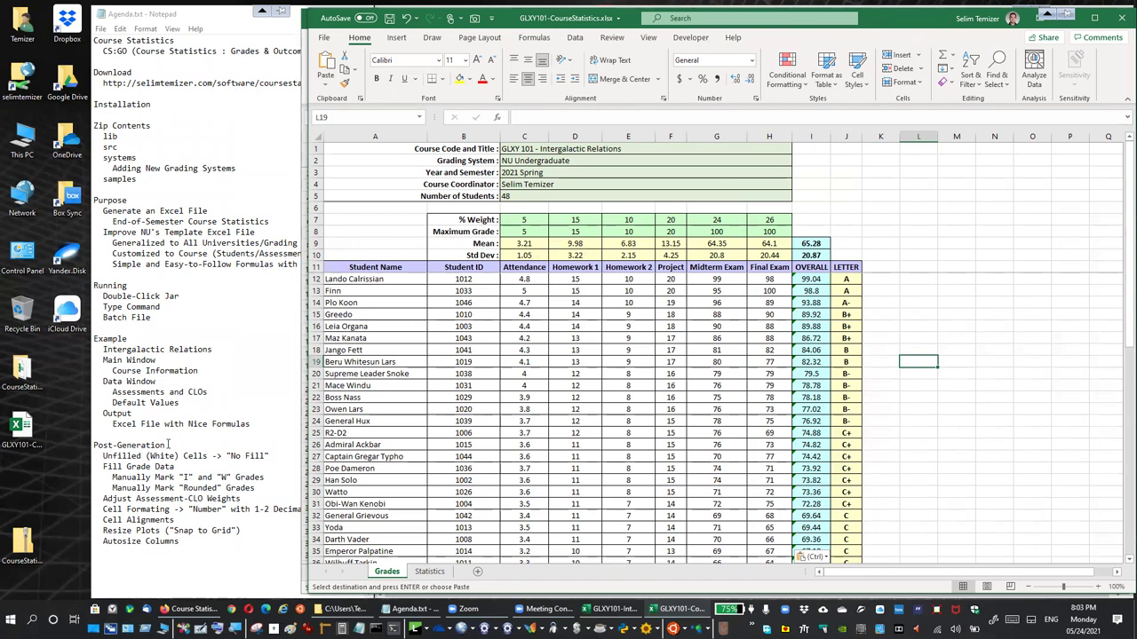
# Enter and cancel editing of the A12 name, then select the student block A12:H59
pyautogui.click(384, 279)
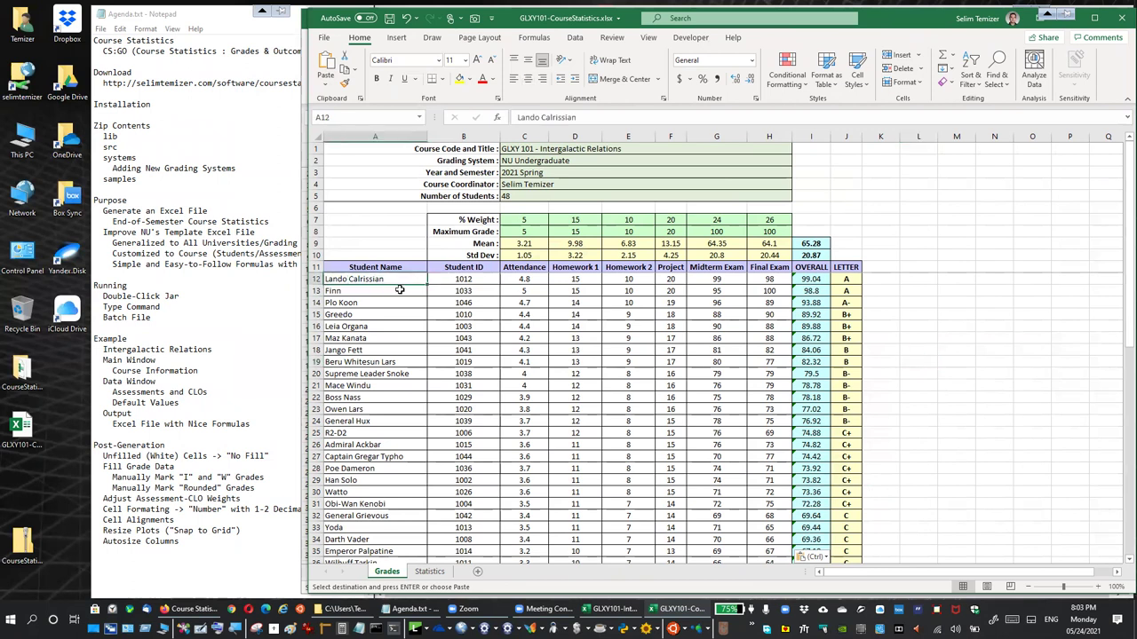
pyautogui.click(586, 118)
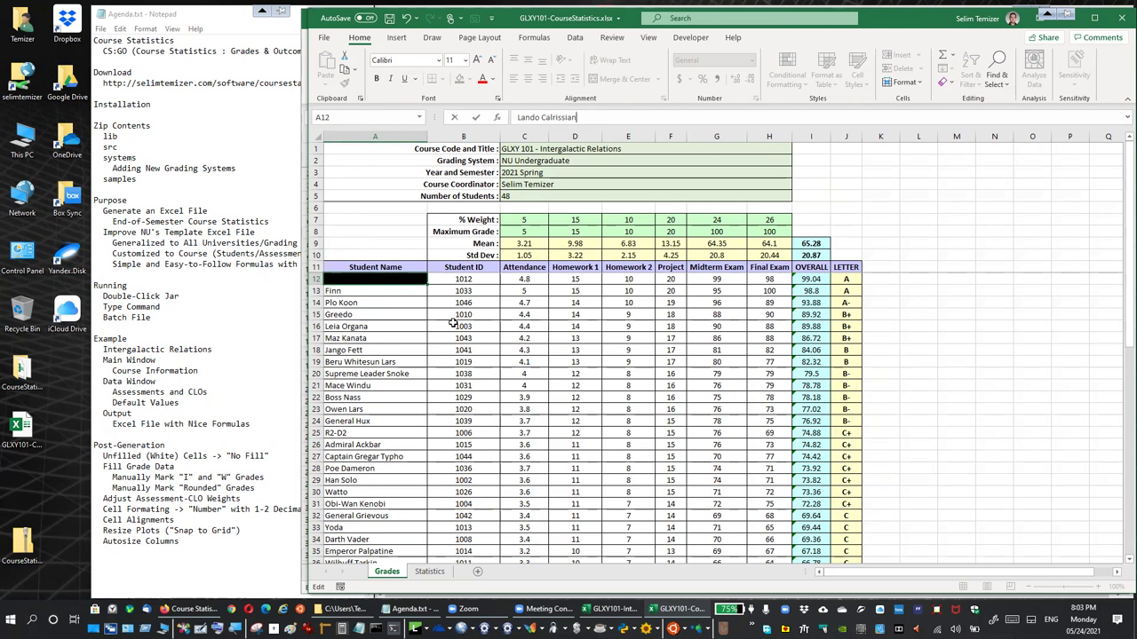
pyautogui.press('Escape')
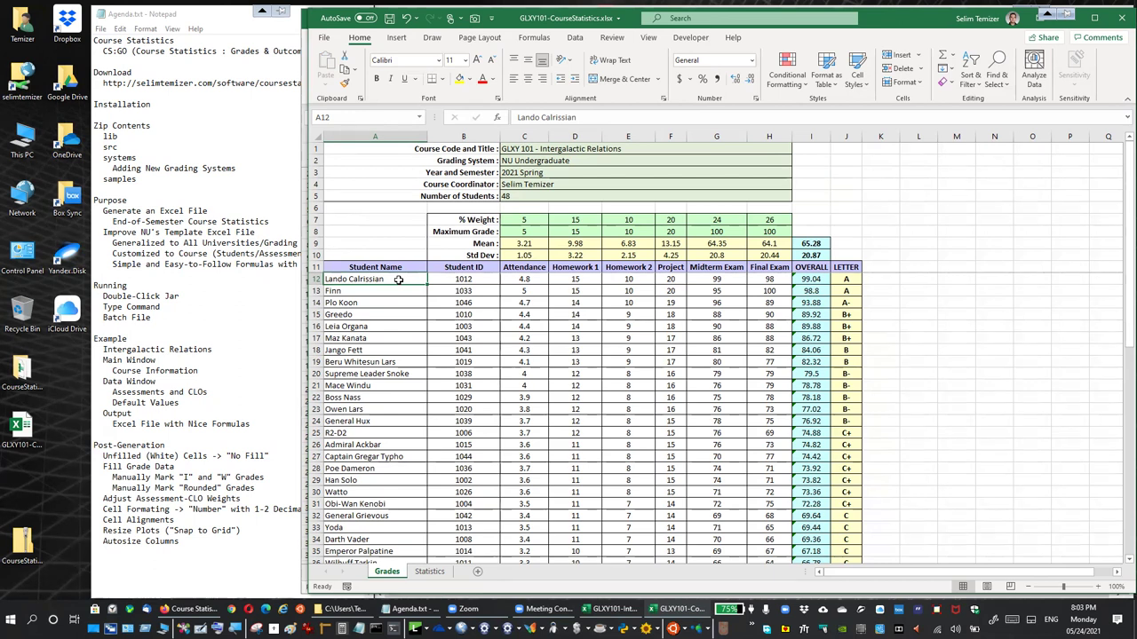
pyautogui.moveTo(427, 289); pyautogui.dragTo(769, 539)
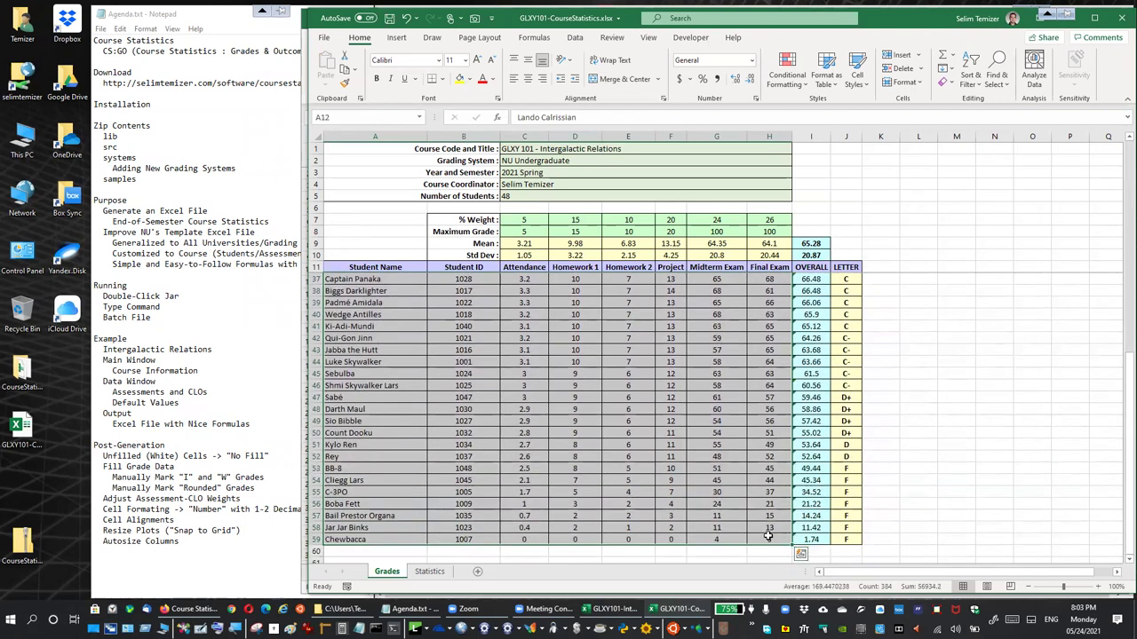
# Remove the fill colour from the selected student data block
pyautogui.click(472, 80)
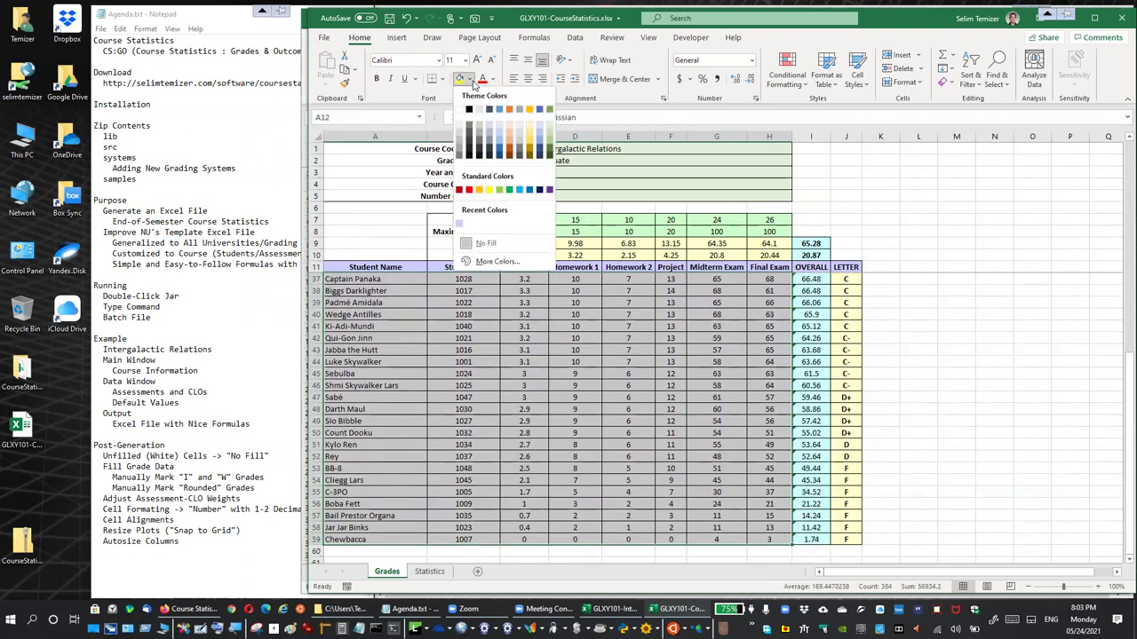
pyautogui.click(484, 246)
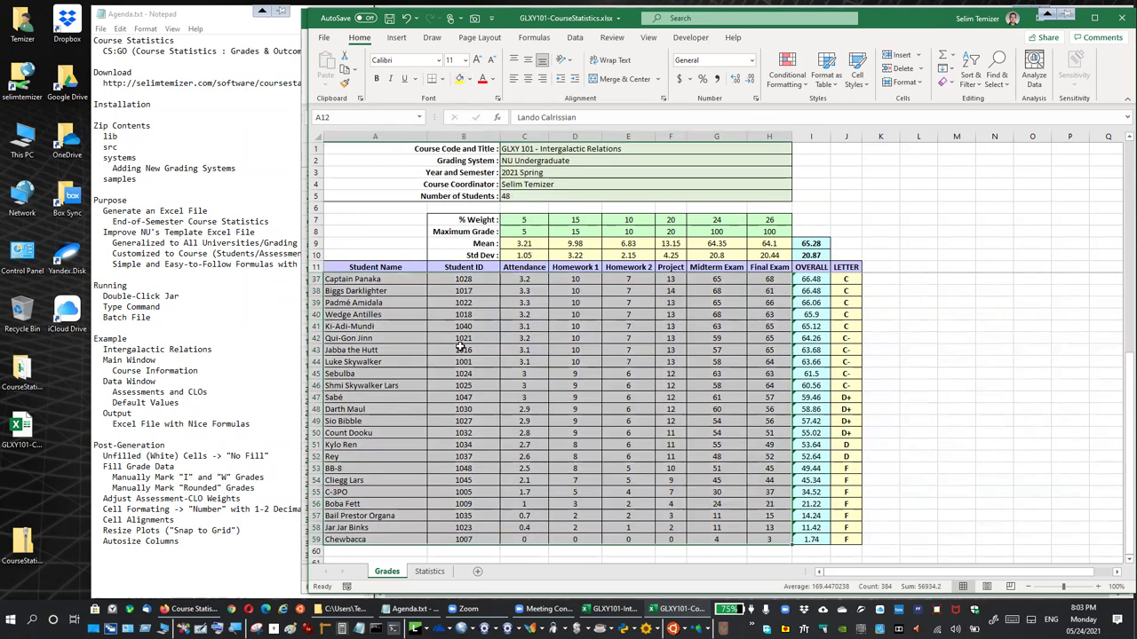
pyautogui.click(458, 350)
pyautogui.scroll(8, 457, 353)
# Edit the first student name cell A12, typing 'fff'
pyautogui.click(388, 281)
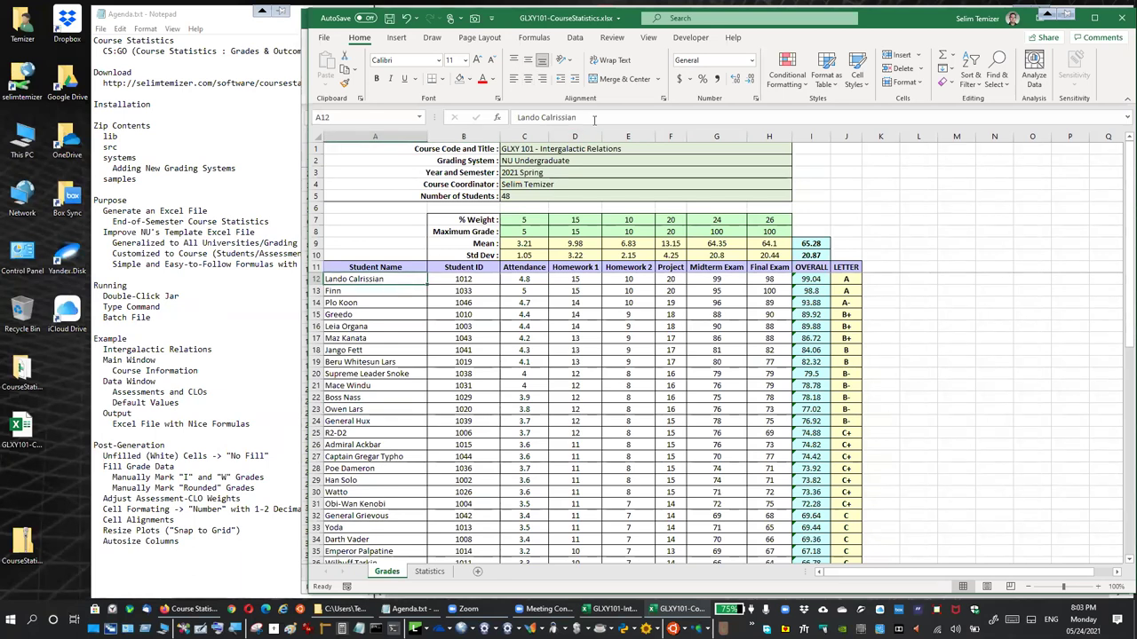
pyautogui.press('F2')
pyautogui.write('fff')
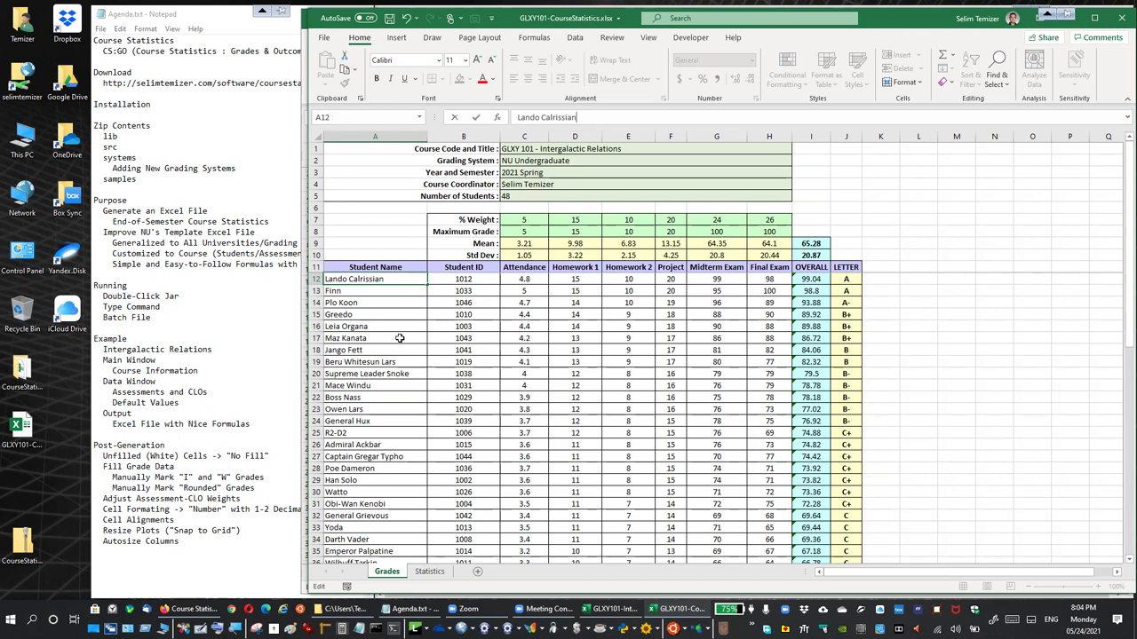
pyautogui.press('Return')
# Review the Statistics grade table's fill without changing it, then return to the Grades sheet
pyautogui.click(430, 571)
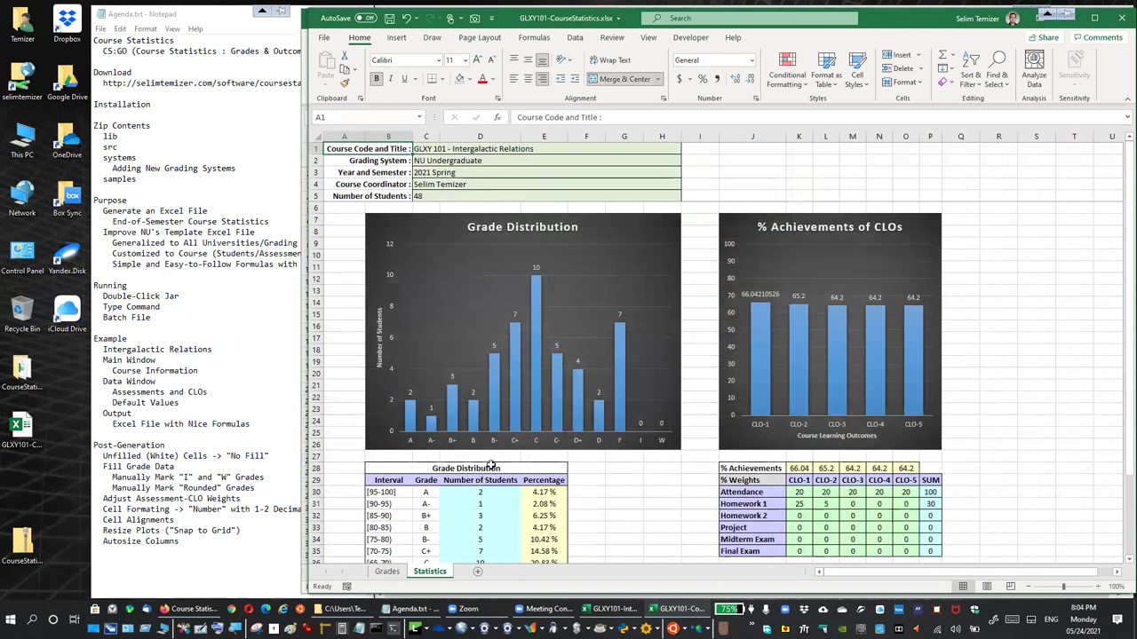
pyautogui.scroll(-4, 491, 465)
pyautogui.moveTo(398, 349); pyautogui.dragTo(425, 493)
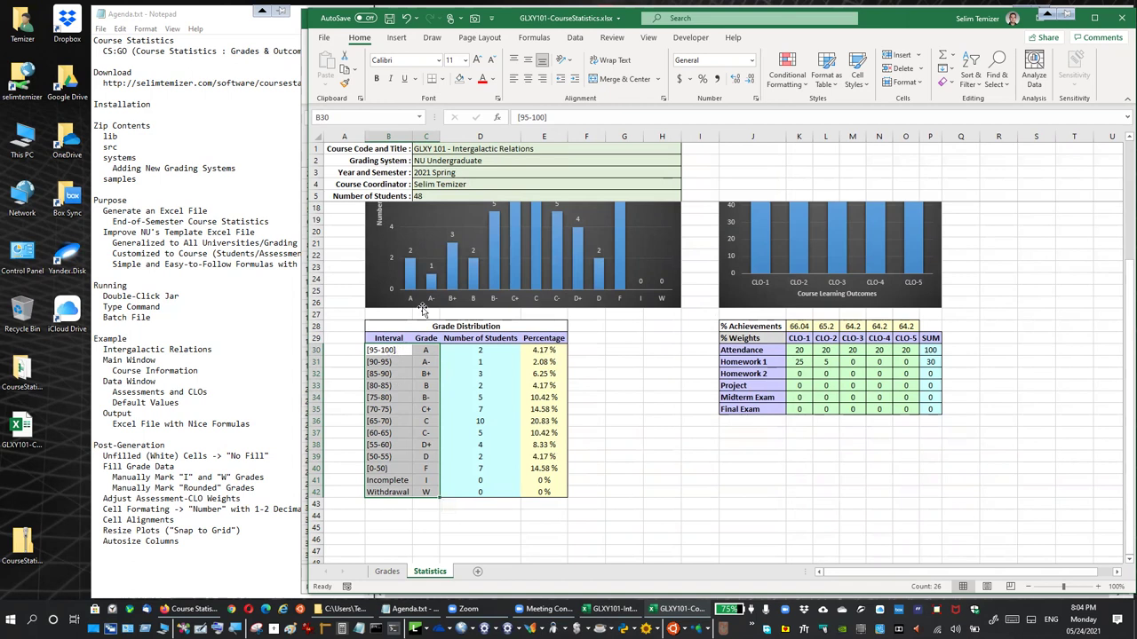
pyautogui.click(469, 79)
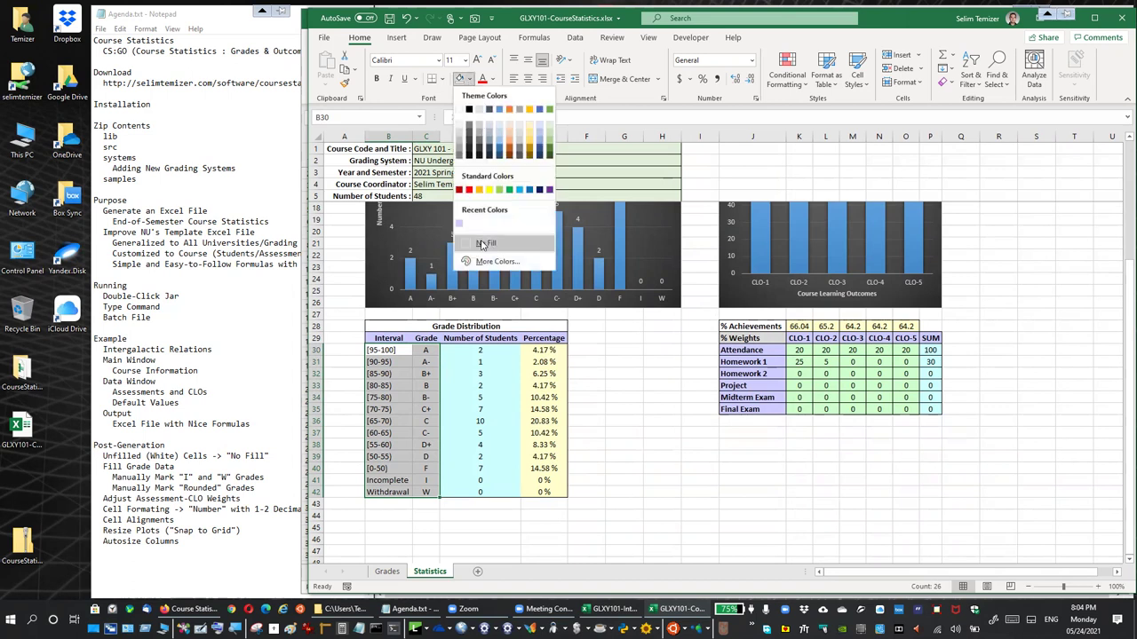
pyautogui.press('Escape')
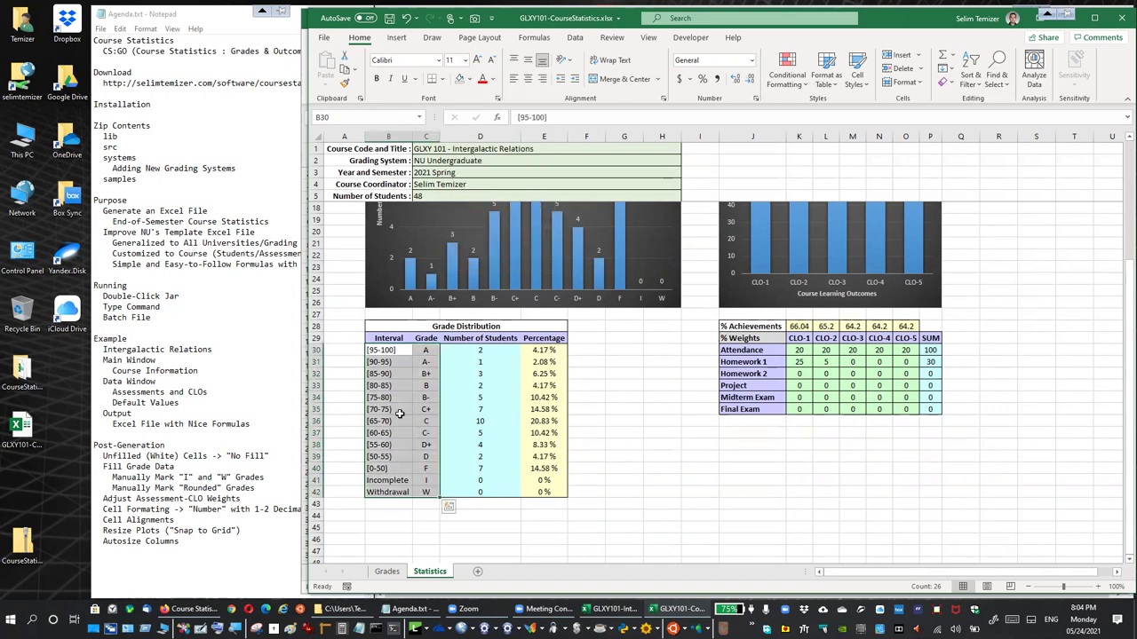
pyautogui.click(595, 426)
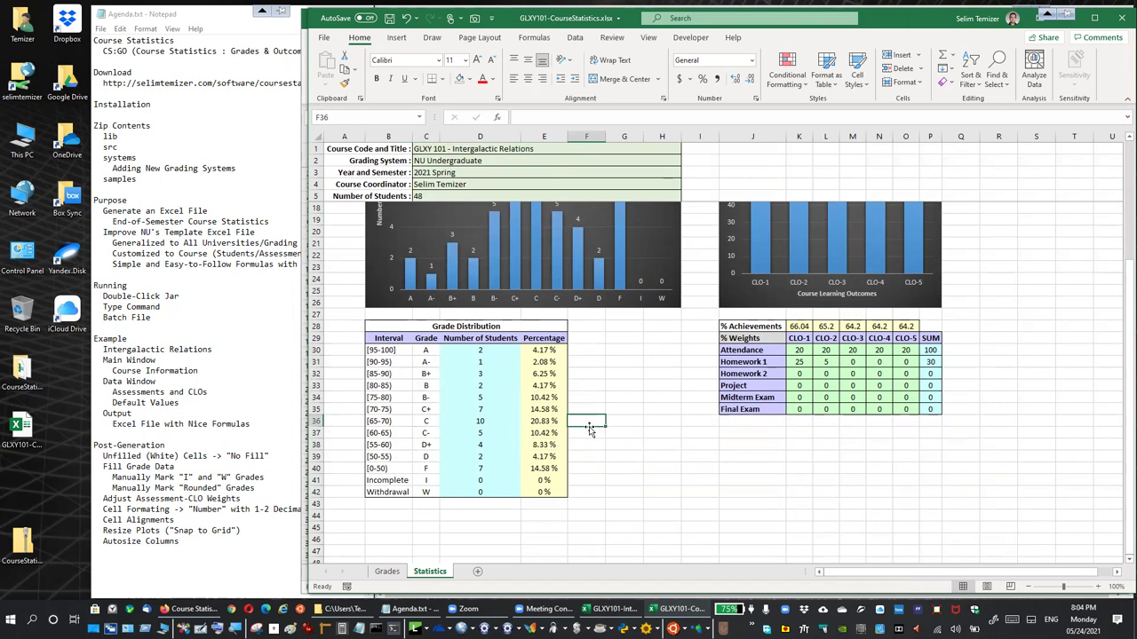
pyautogui.scroll(4, 595, 429)
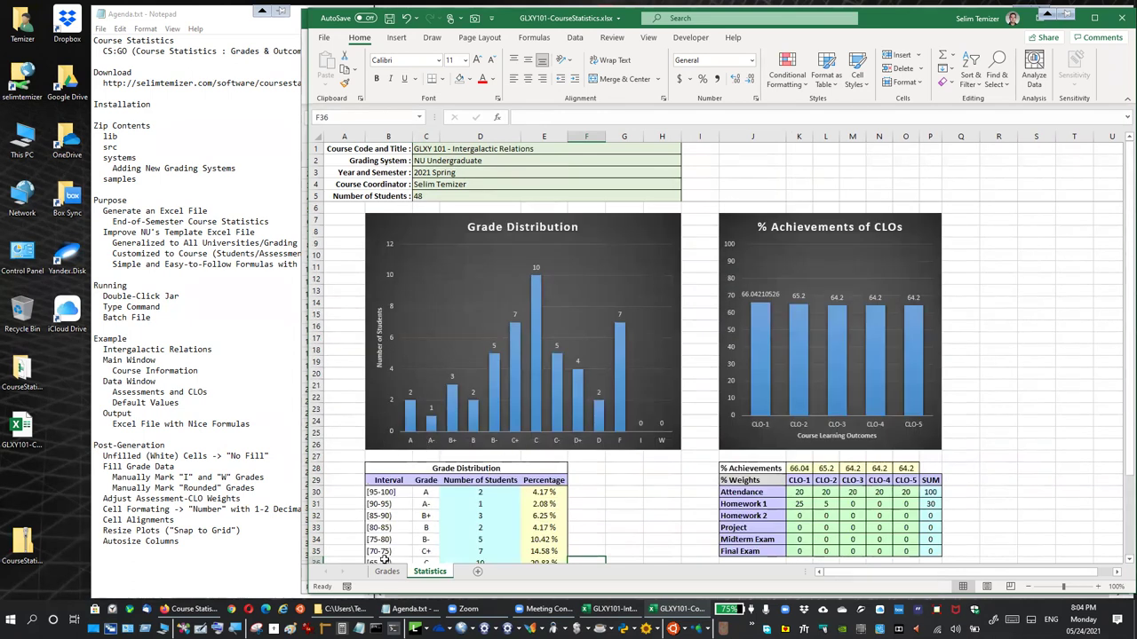
pyautogui.click(386, 571)
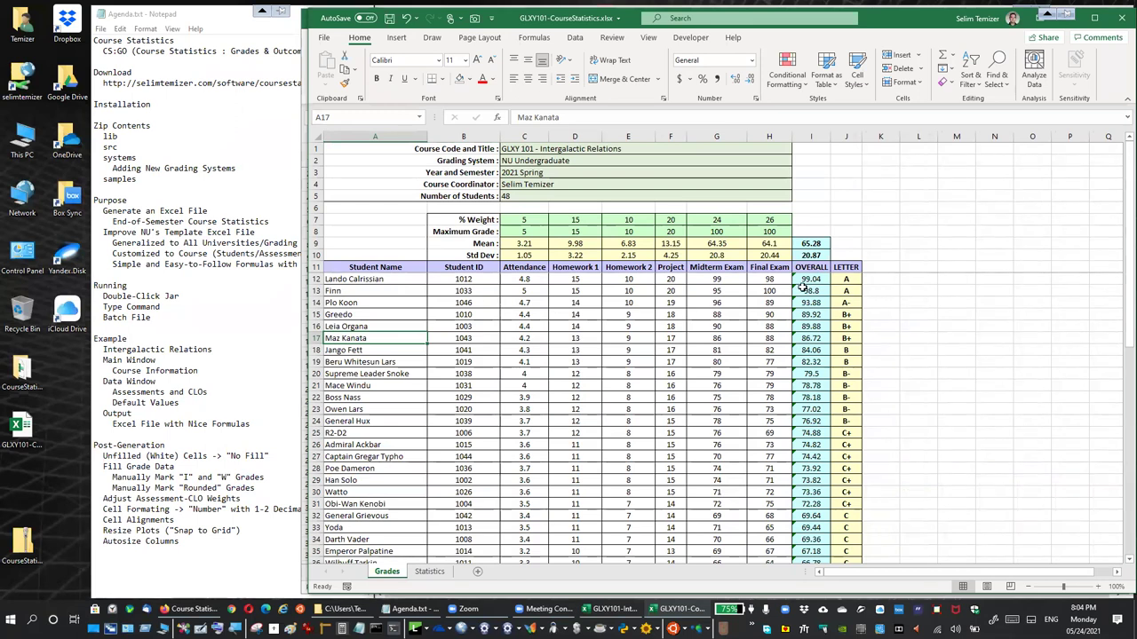
pyautogui.click(885, 304)
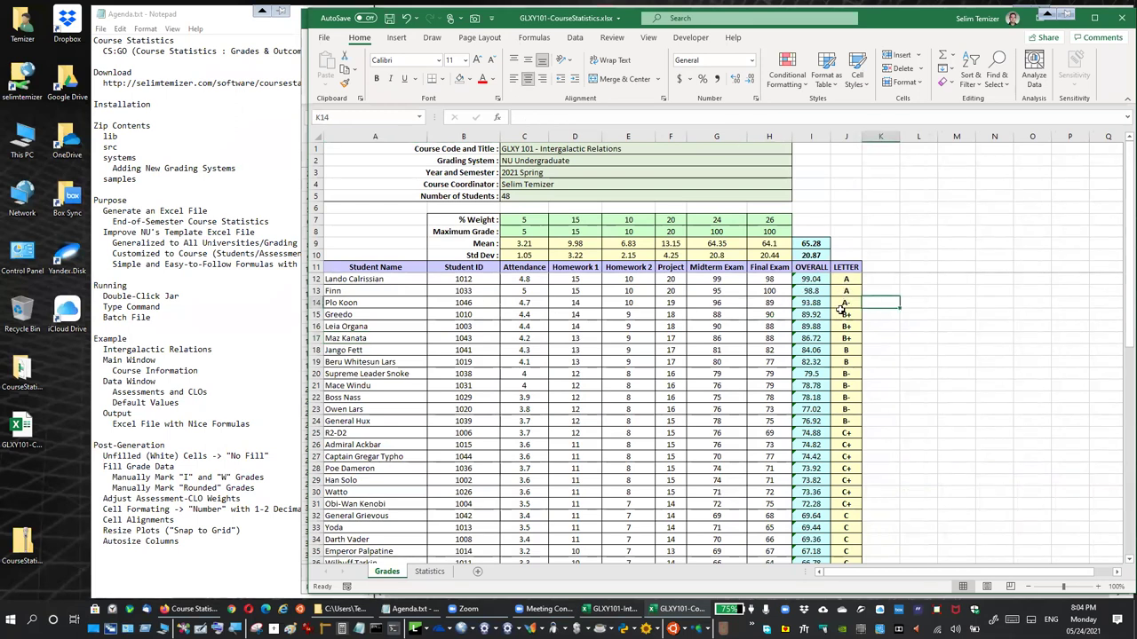
pyautogui.click(813, 280)
pyautogui.click(844, 283)
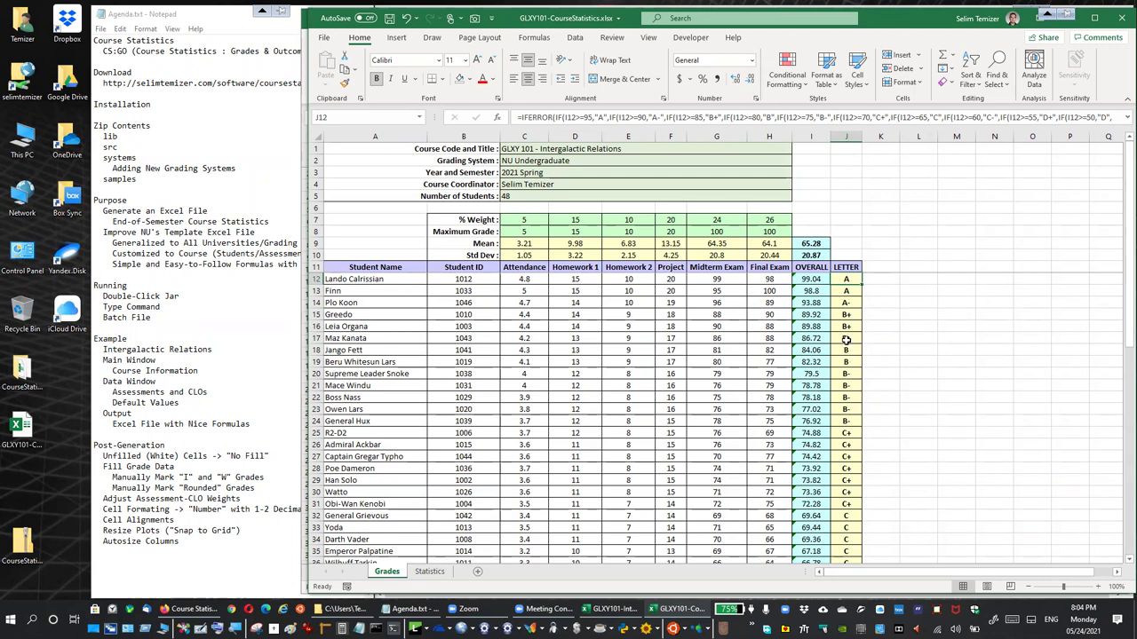
pyautogui.scroll(-10, 848, 328)
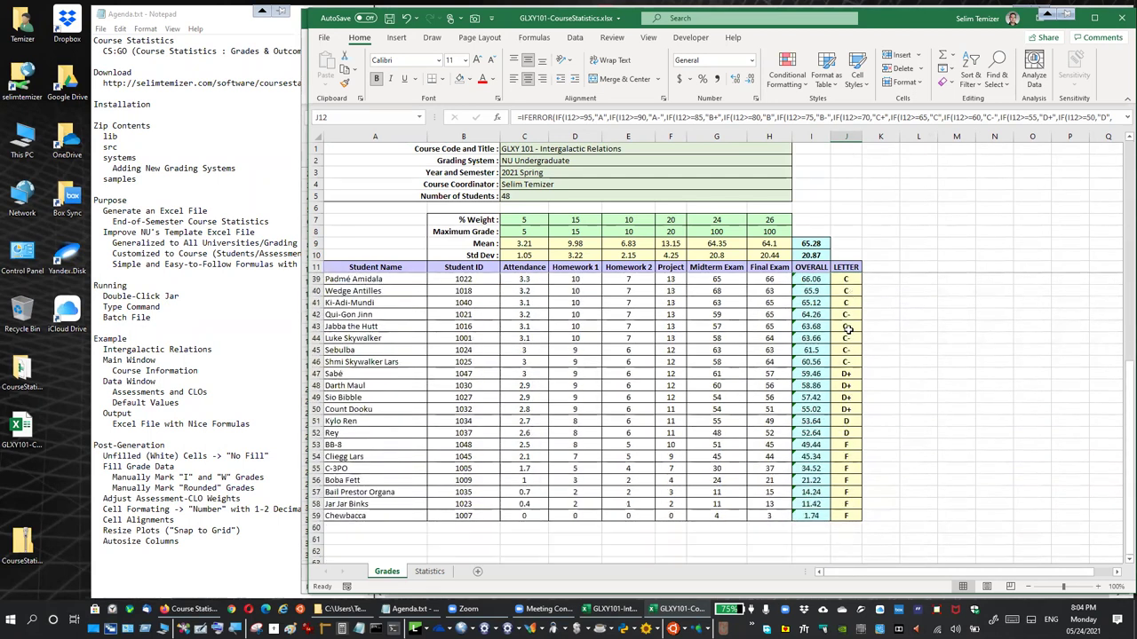
pyautogui.click(613, 609)
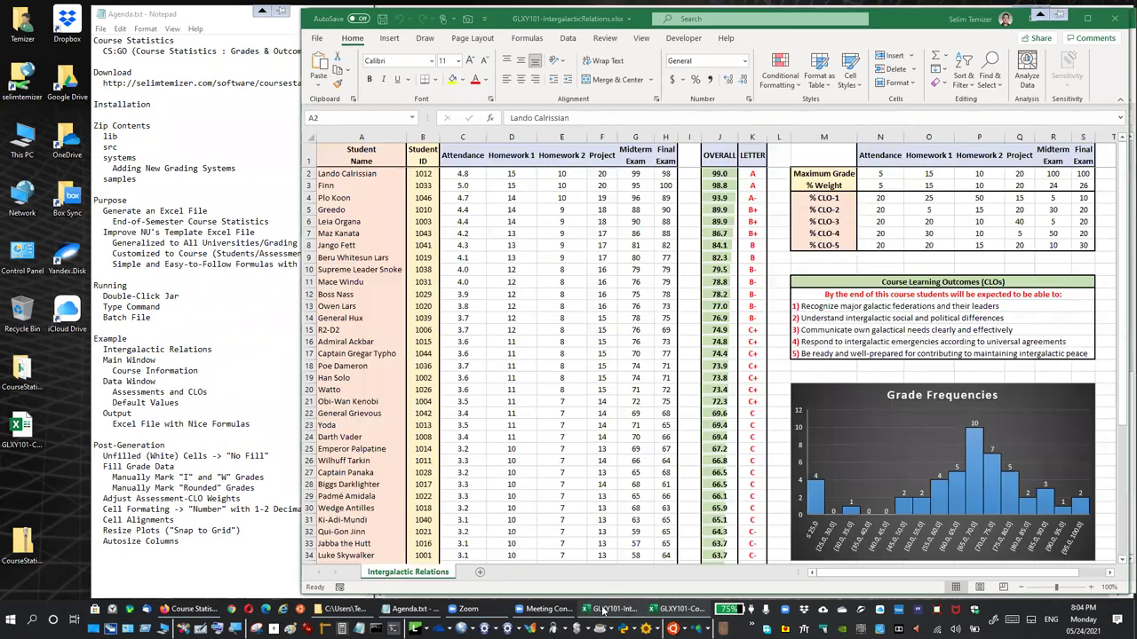
pyautogui.scroll(-8, 711, 426)
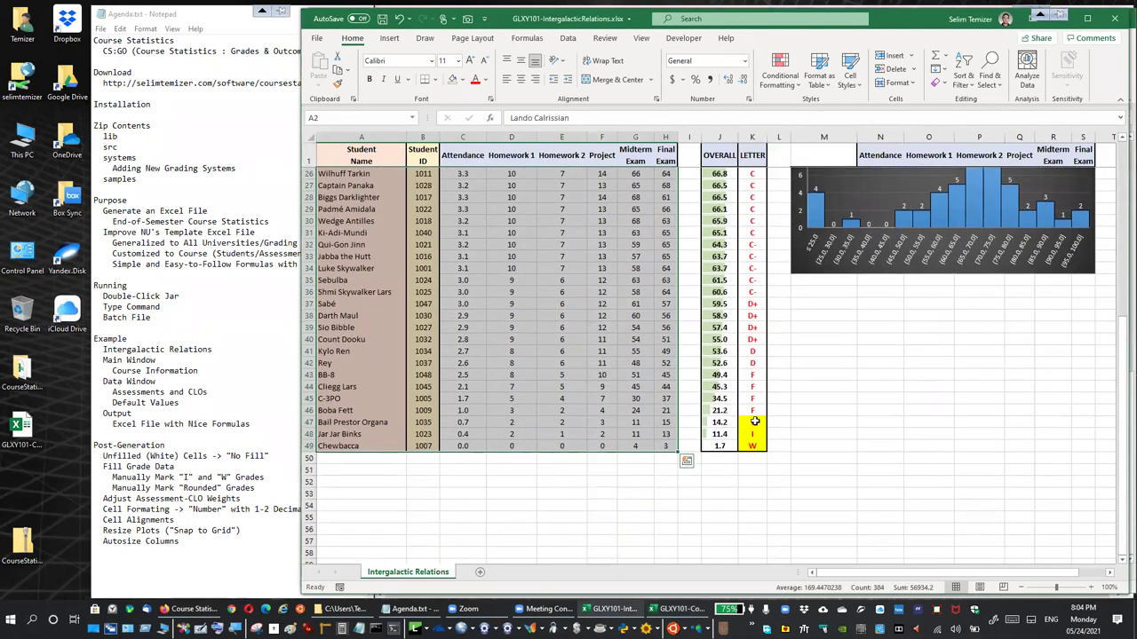
pyautogui.click(753, 423)
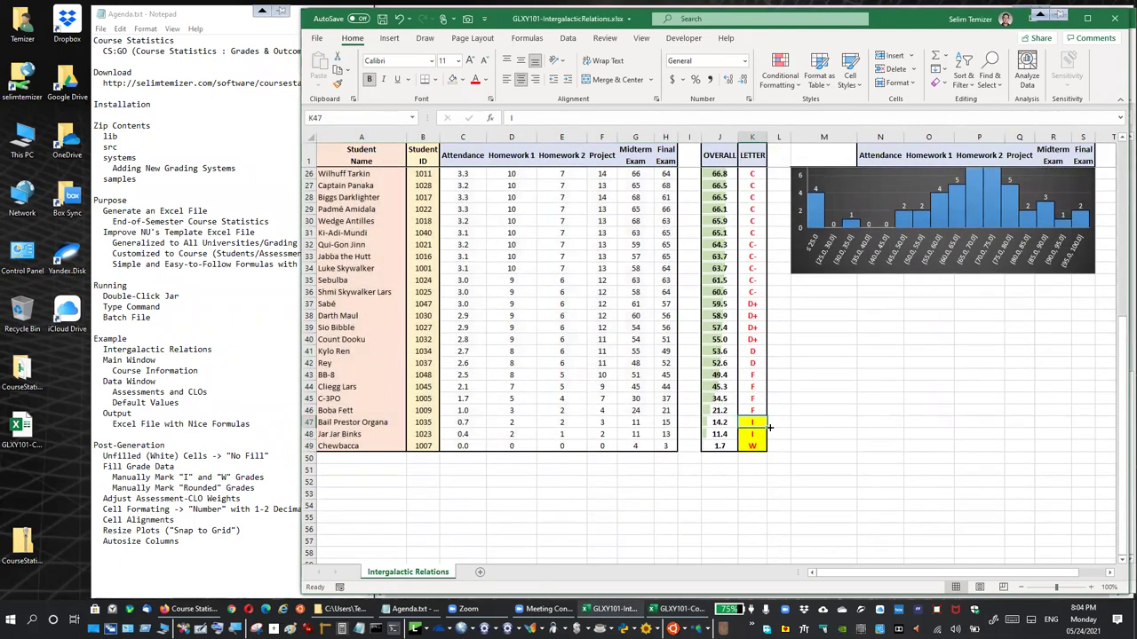
pyautogui.click(753, 434)
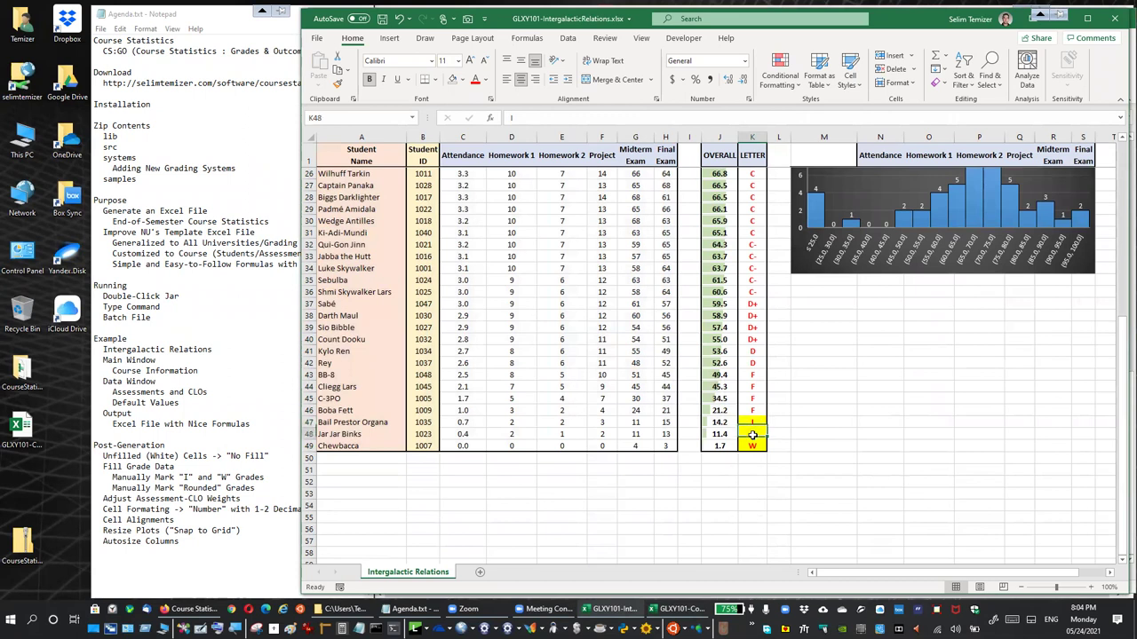
pyautogui.click(751, 445)
pyautogui.write('W')
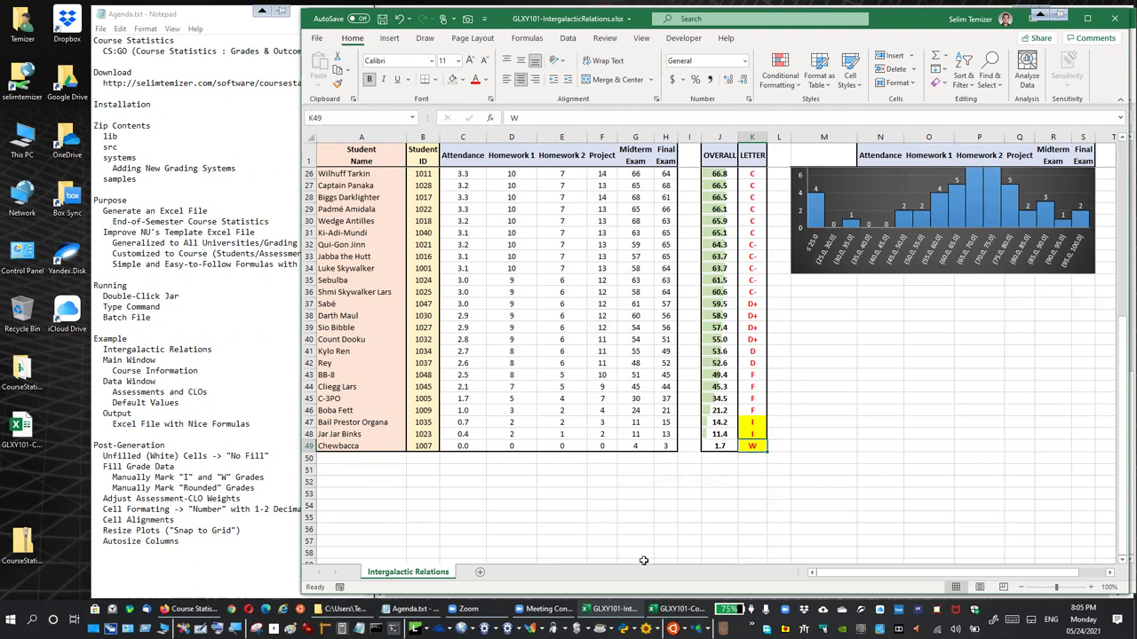
pyautogui.click(675, 609)
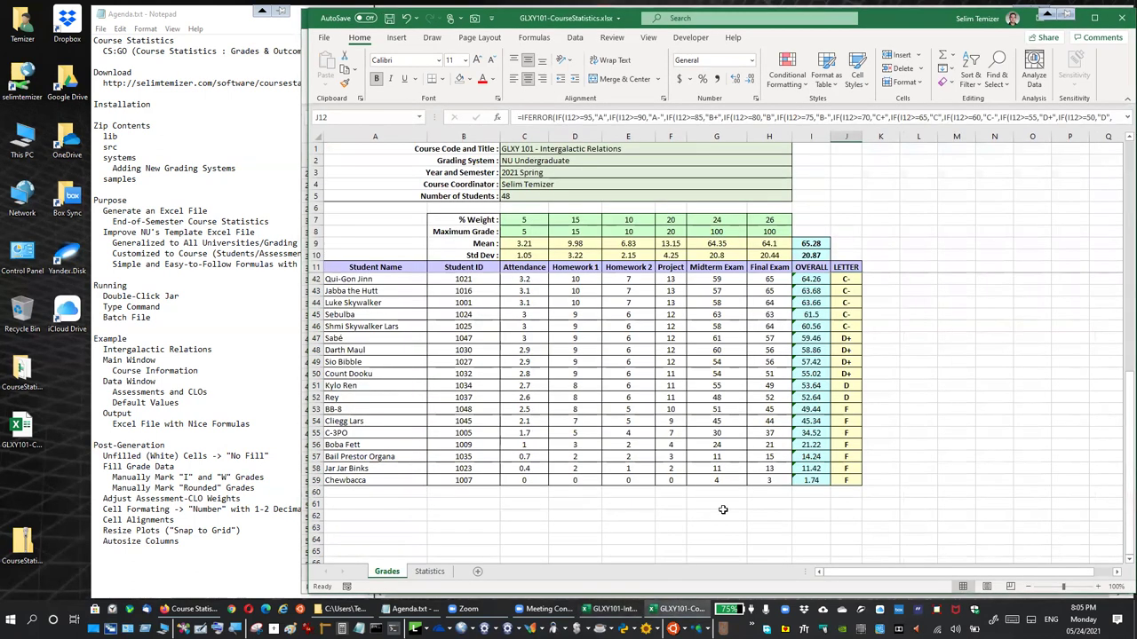
# Enter letter grades I, I and W in J57, J58 and J59
pyautogui.click(846, 456)
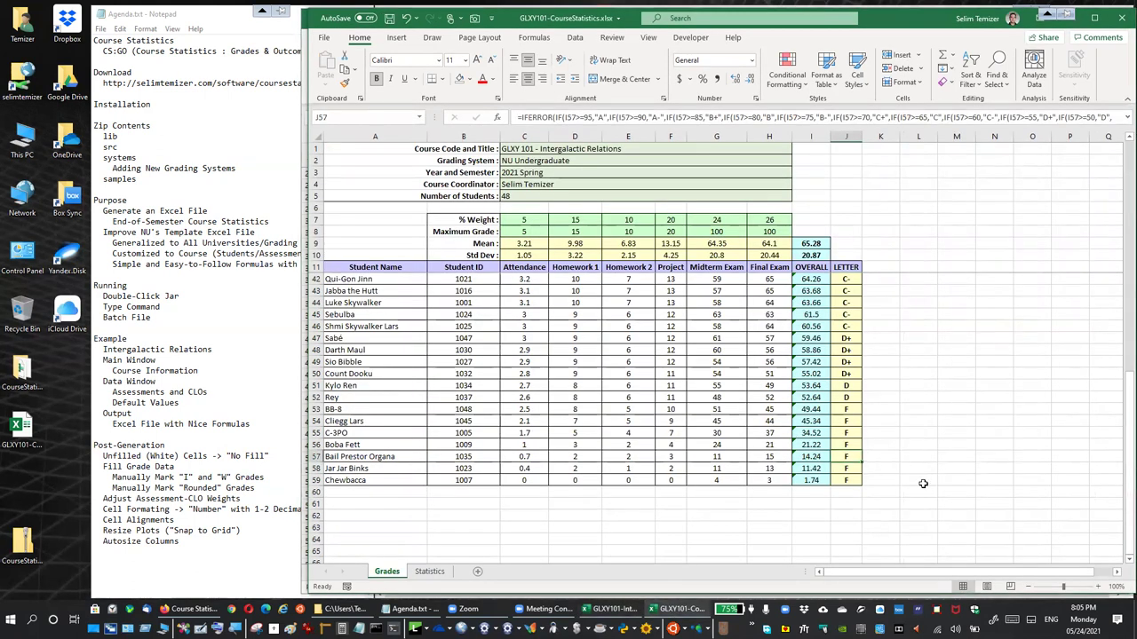
pyautogui.write('I')
pyautogui.press('Return')
pyautogui.write('I')
pyautogui.press('Return')
pyautogui.write('W')
pyautogui.press('Return')
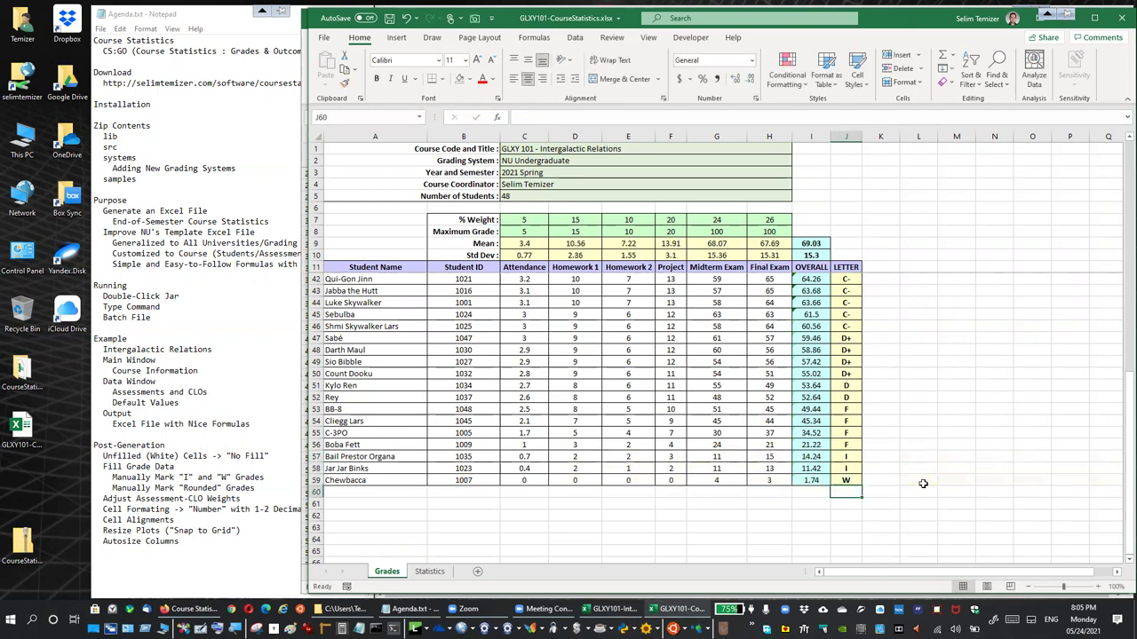
# Compare the manual grades J57:J59 with the formula grade in J51
pyautogui.moveTo(851, 458); pyautogui.dragTo(851, 469)
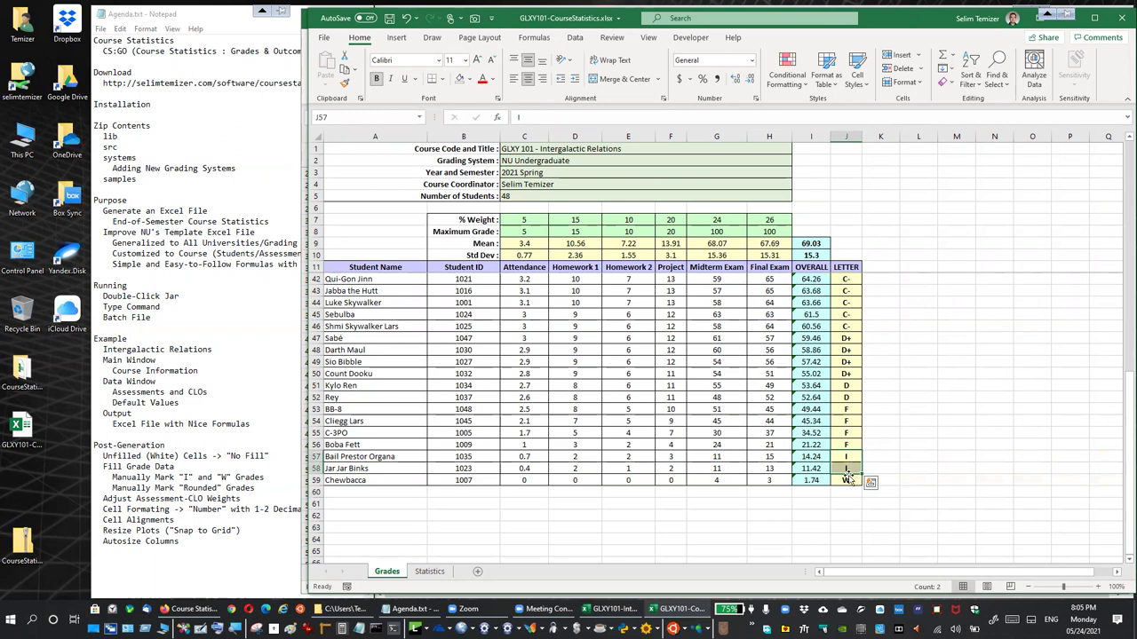
pyautogui.click(844, 479)
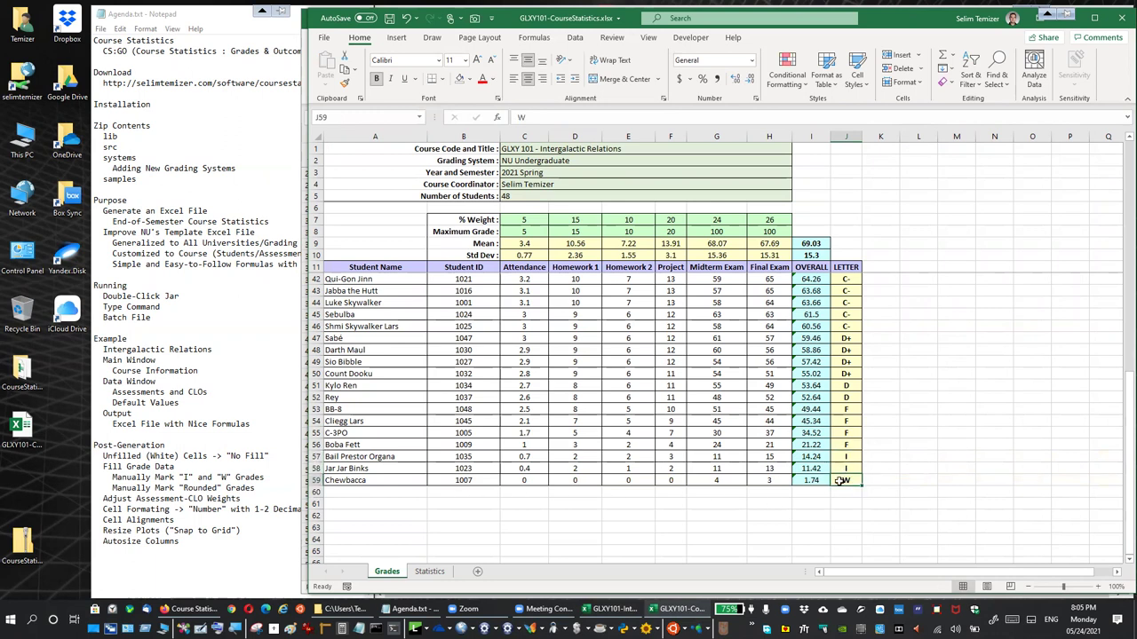
pyautogui.click(846, 386)
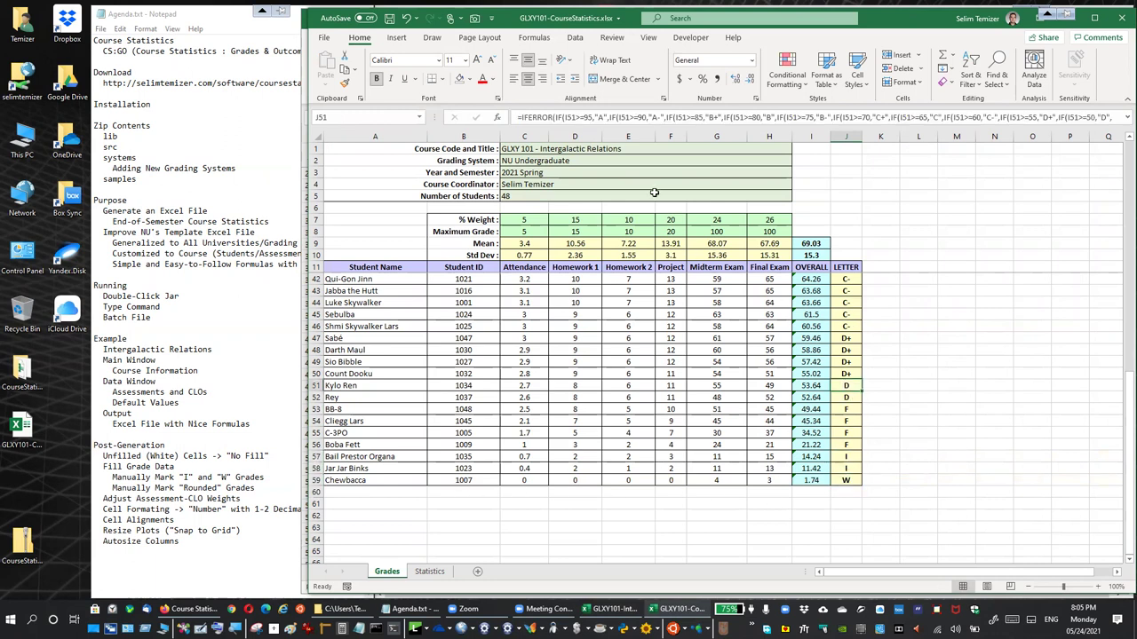
pyautogui.click(966, 373)
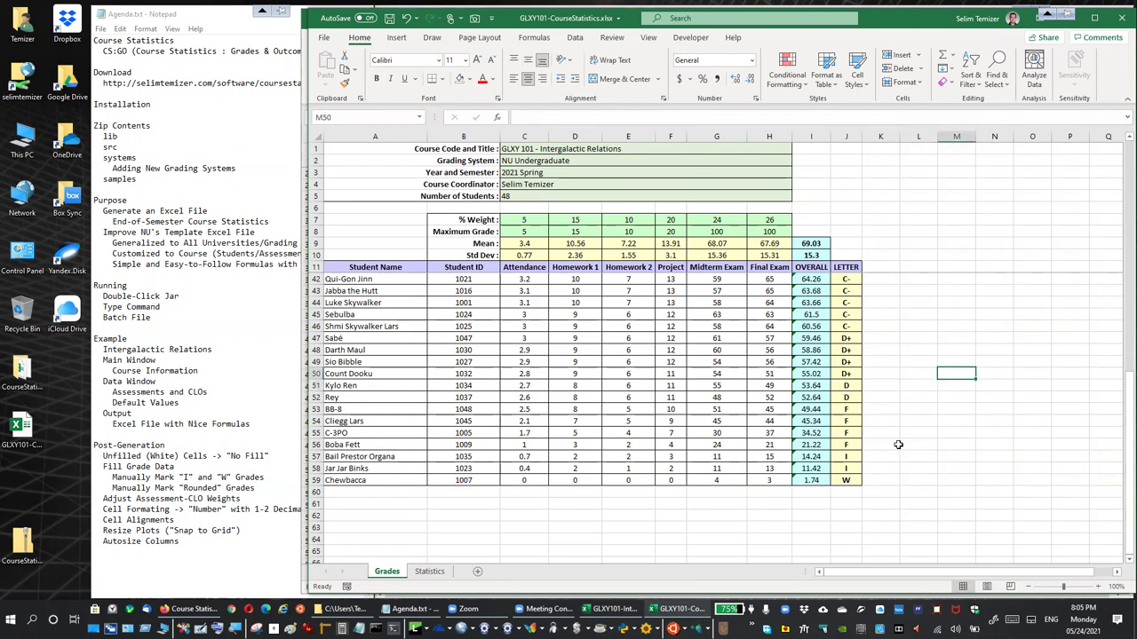
pyautogui.moveTo(854, 454); pyautogui.dragTo(848, 480)
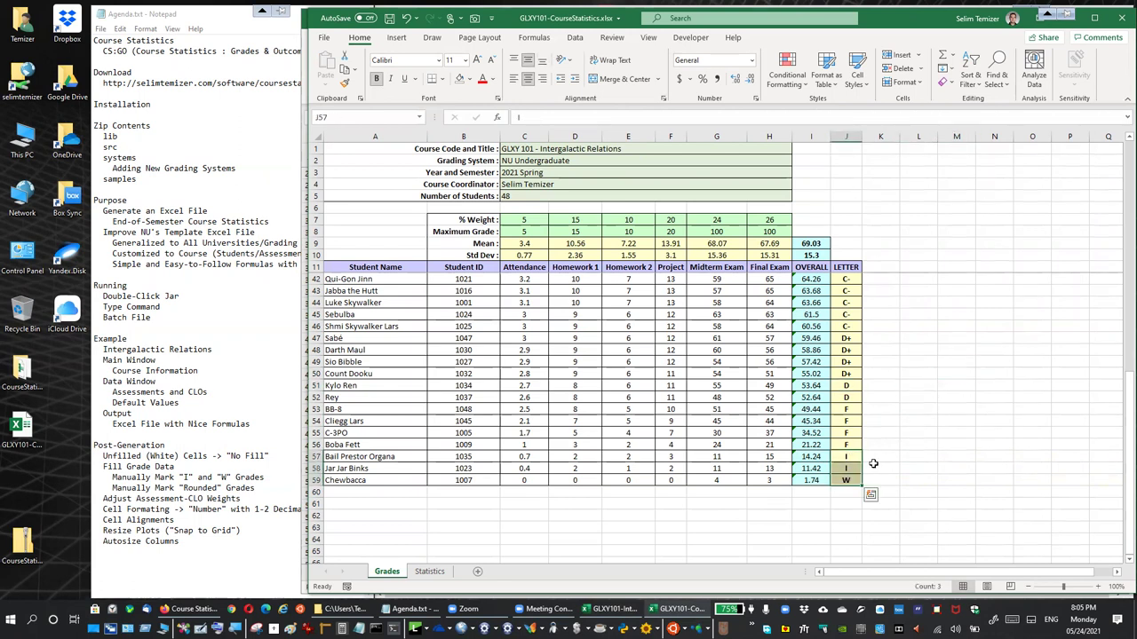
pyautogui.click(533, 246)
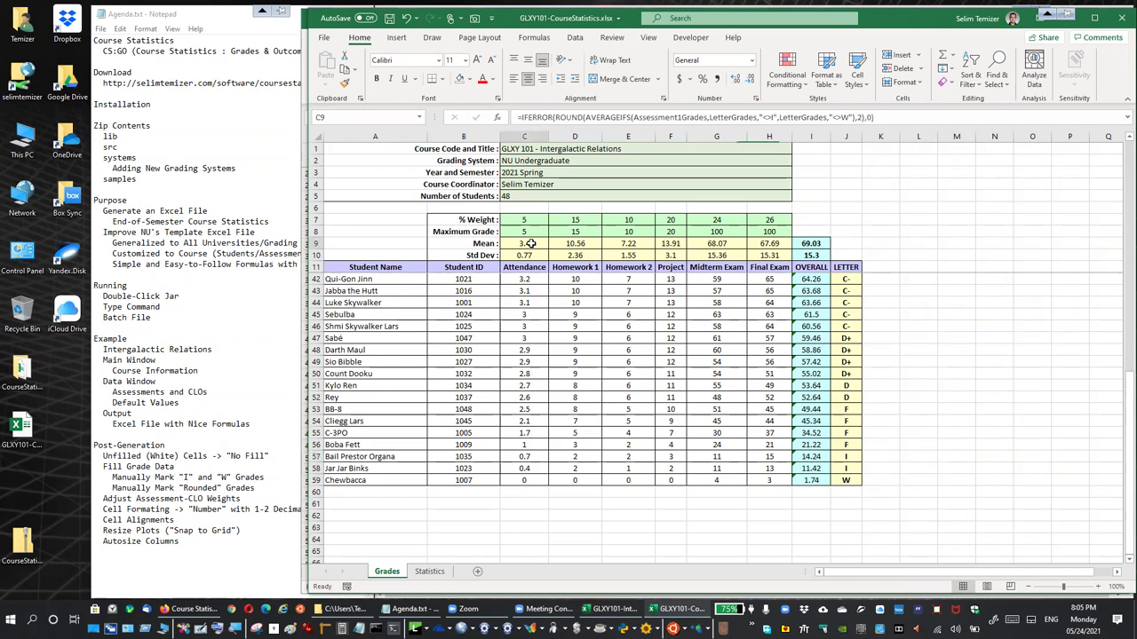
pyautogui.click(900, 118)
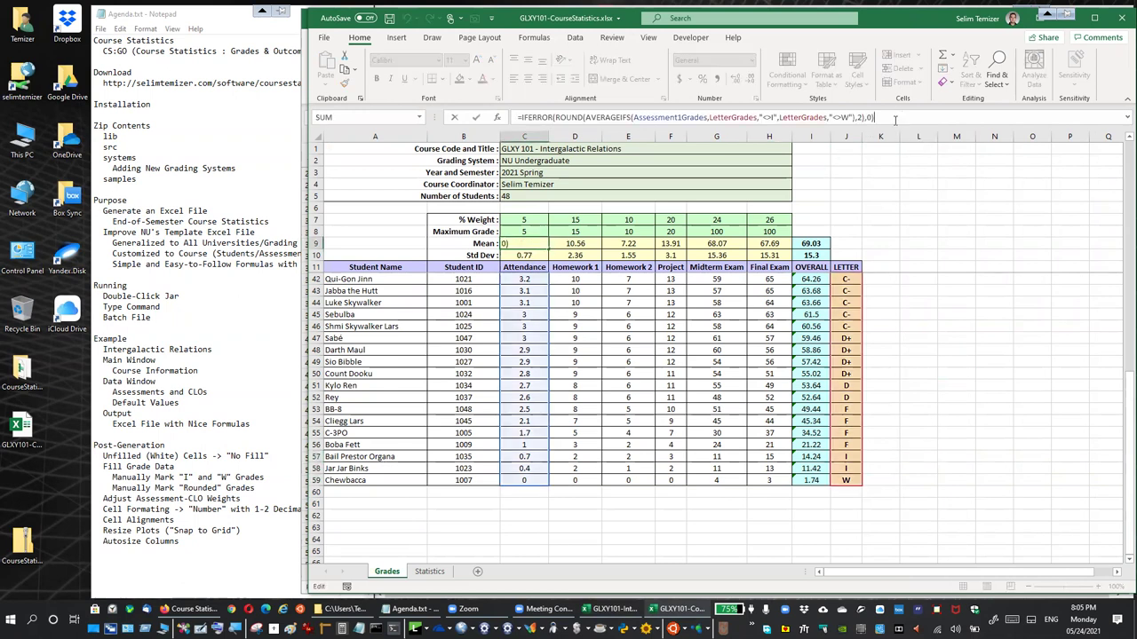
pyautogui.scroll(10, 638, 314)
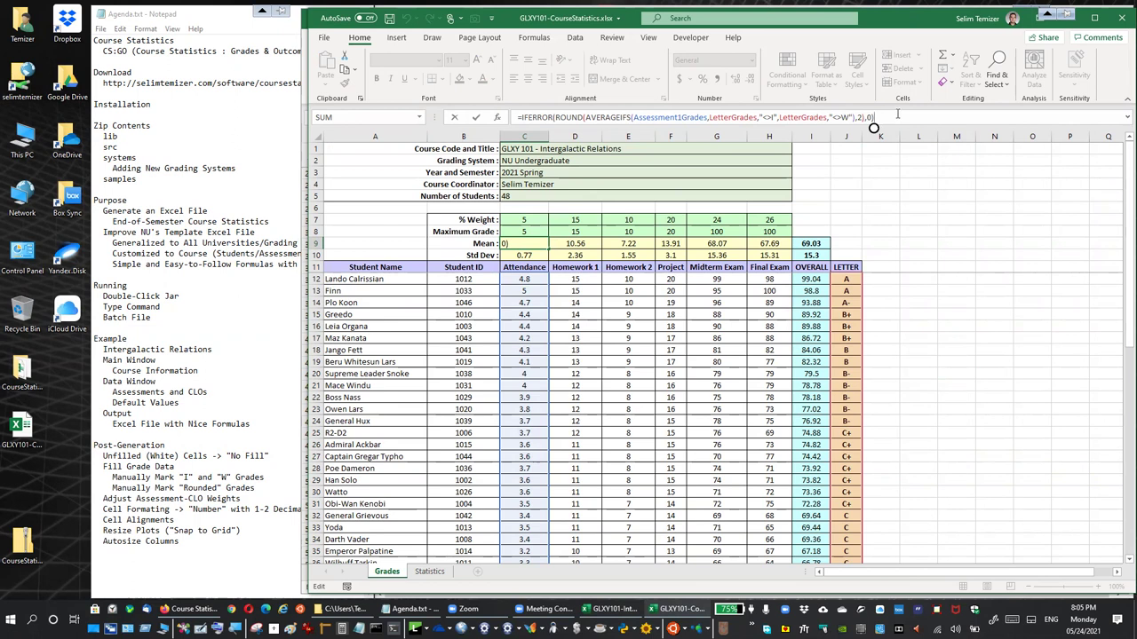
pyautogui.press('Return')
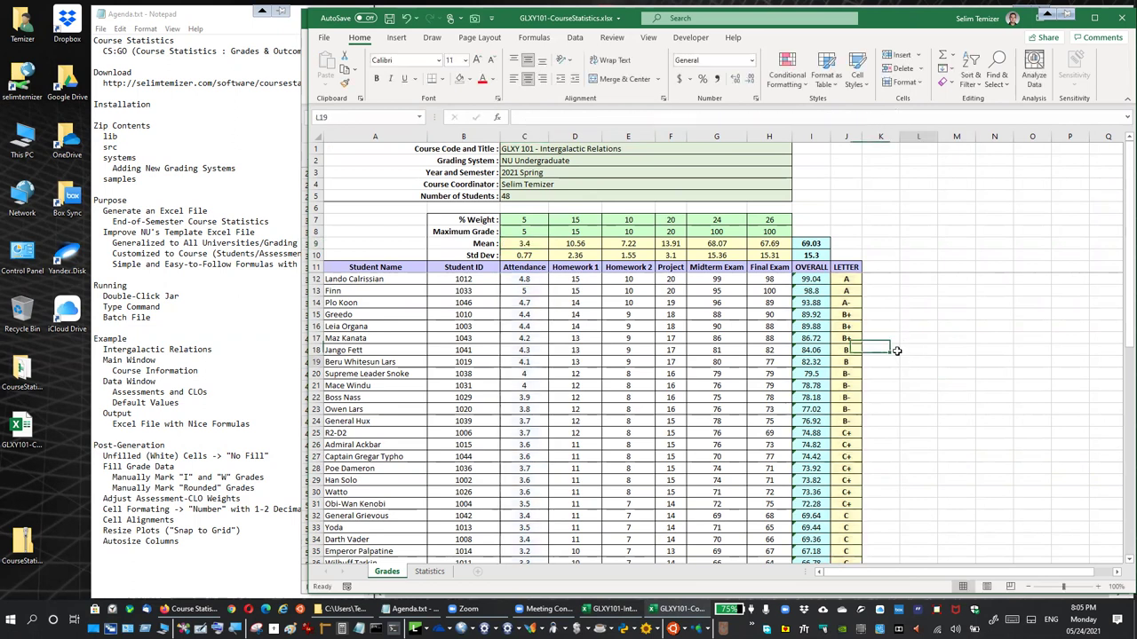
pyautogui.click(804, 244)
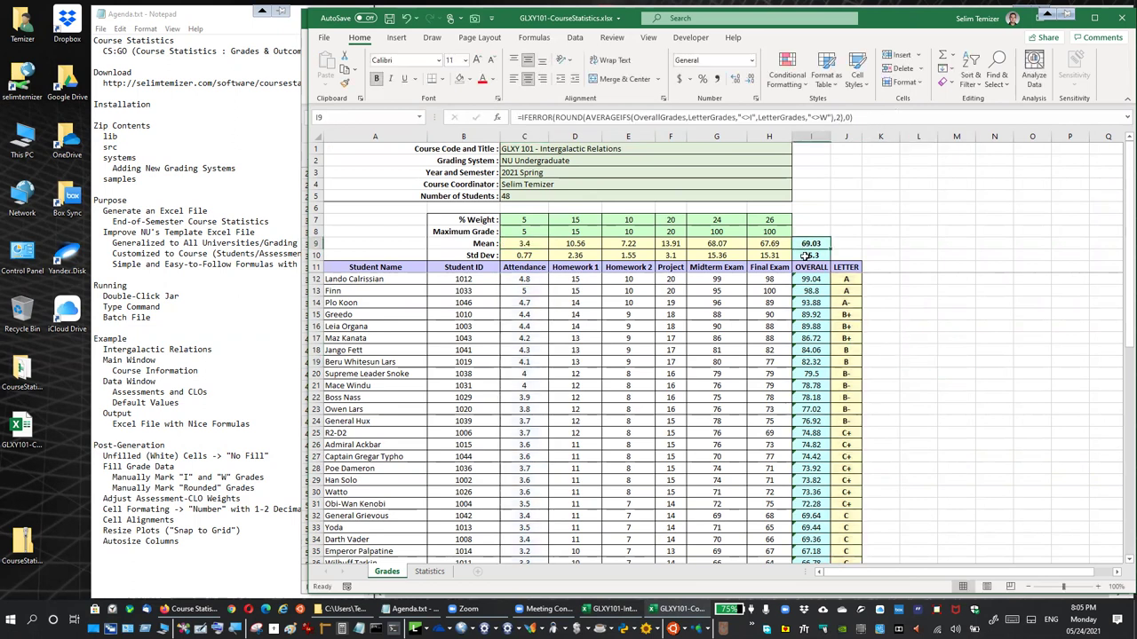
pyautogui.click(868, 116)
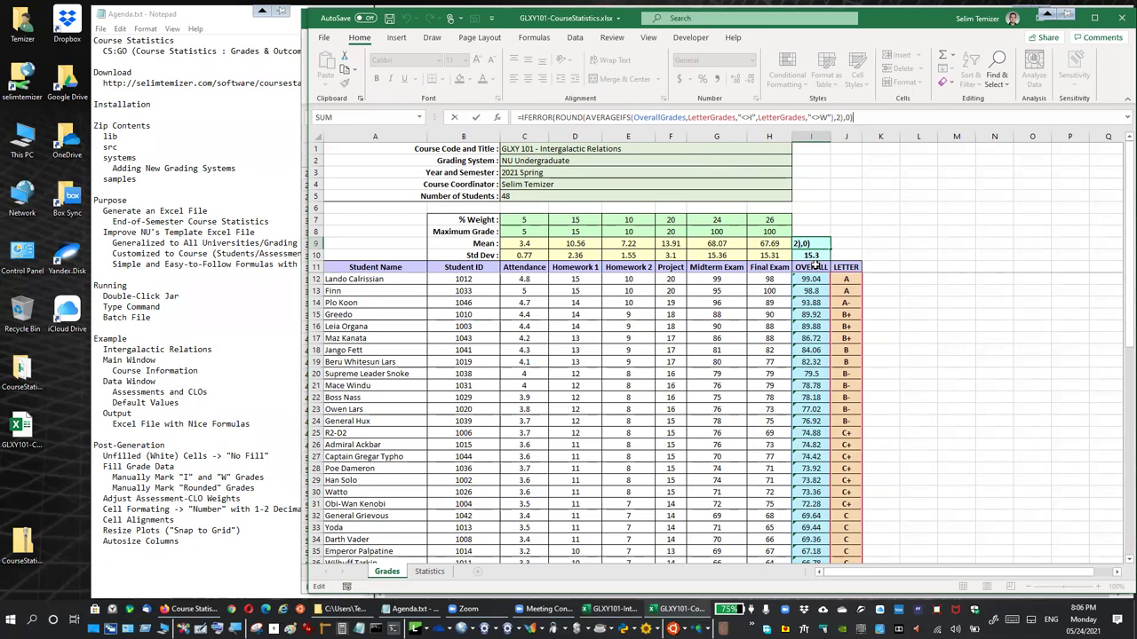
pyautogui.hotkey('ctrl', 'Return')
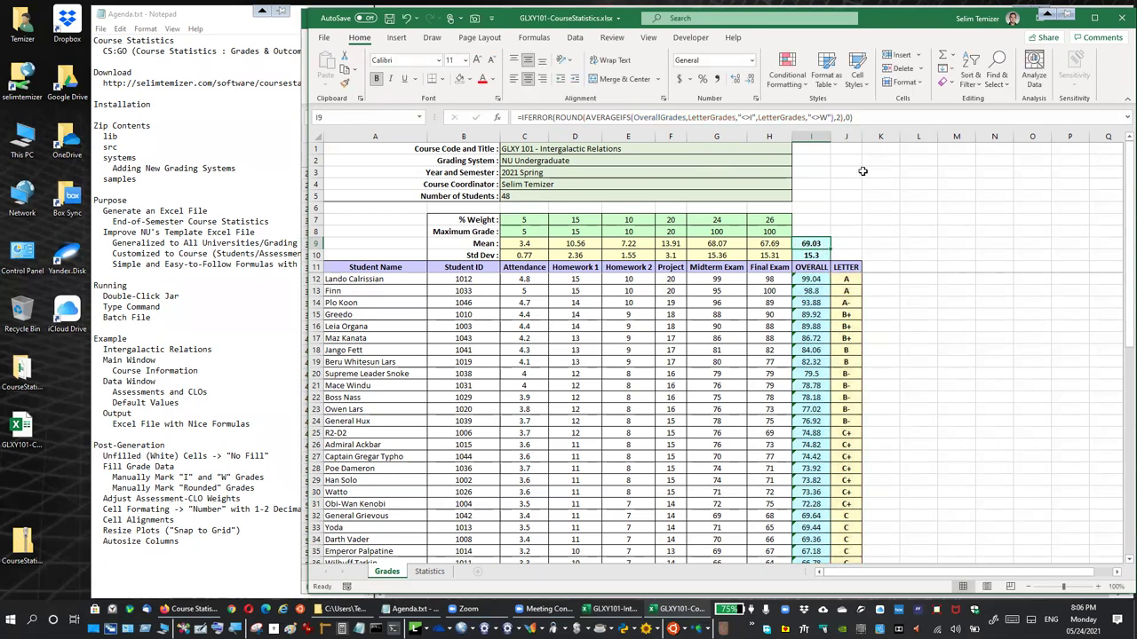
pyautogui.click(874, 114)
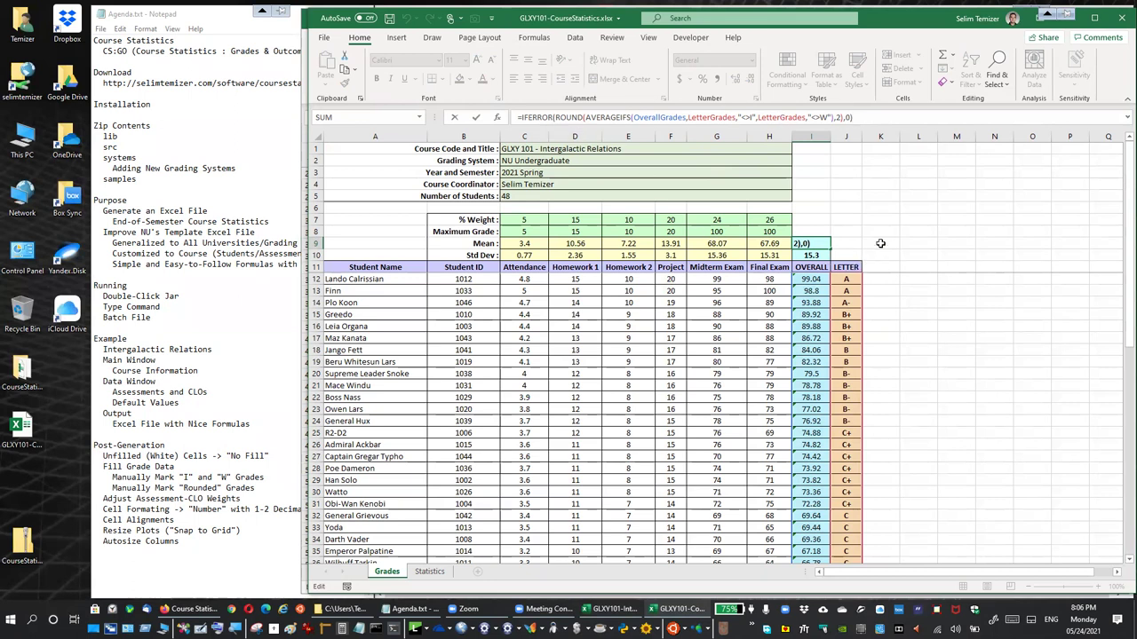
pyautogui.click(880, 243)
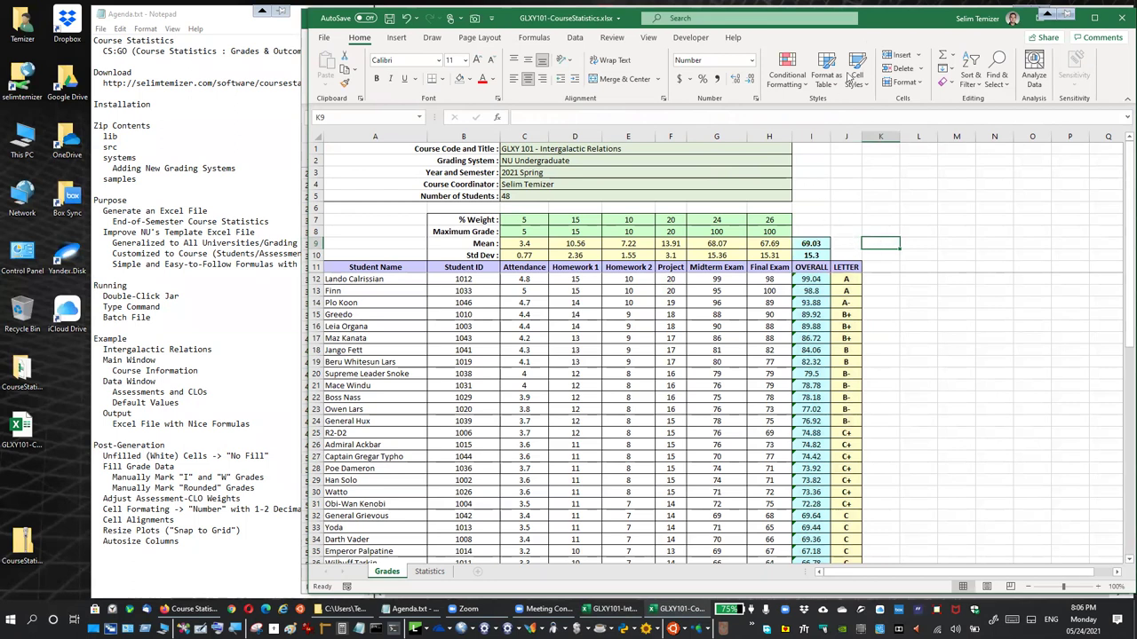
pyautogui.moveTo(879, 43); pyautogui.dragTo(876, 60)
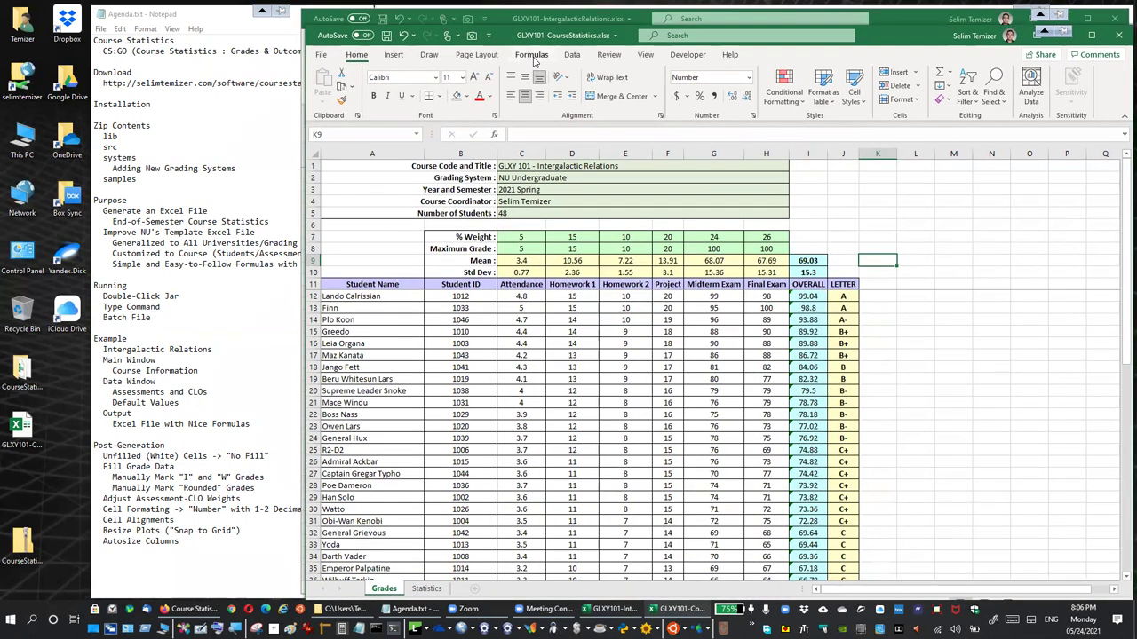
# Open the Name Manager from Formulas and widen its name column
pyautogui.click(531, 54)
pyautogui.click(657, 98)
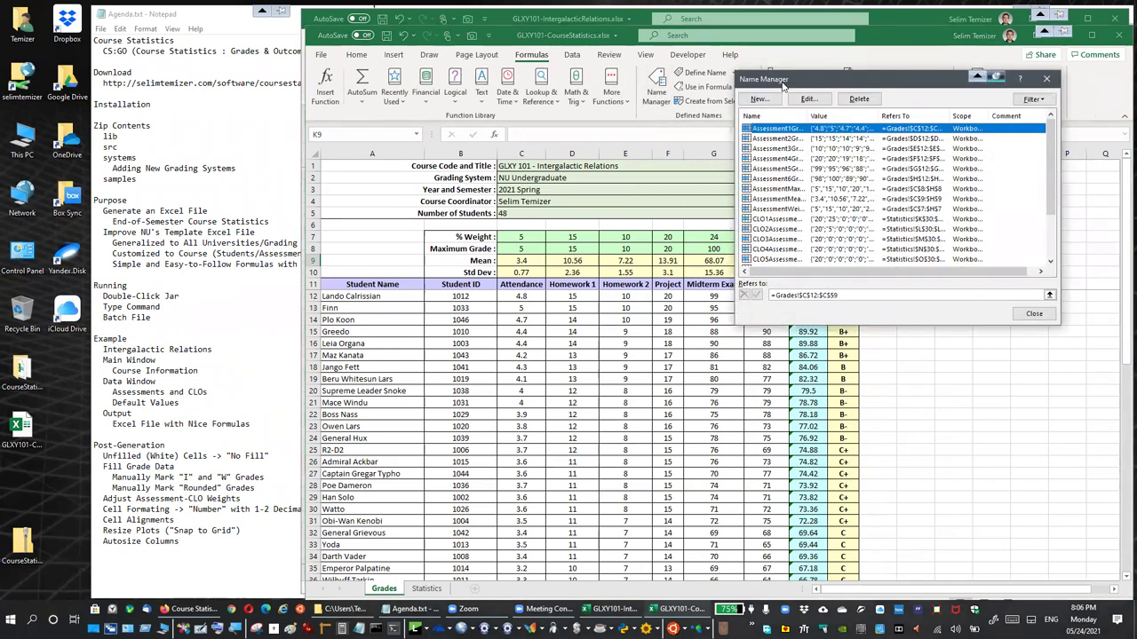
pyautogui.moveTo(783, 85); pyautogui.dragTo(888, 96)
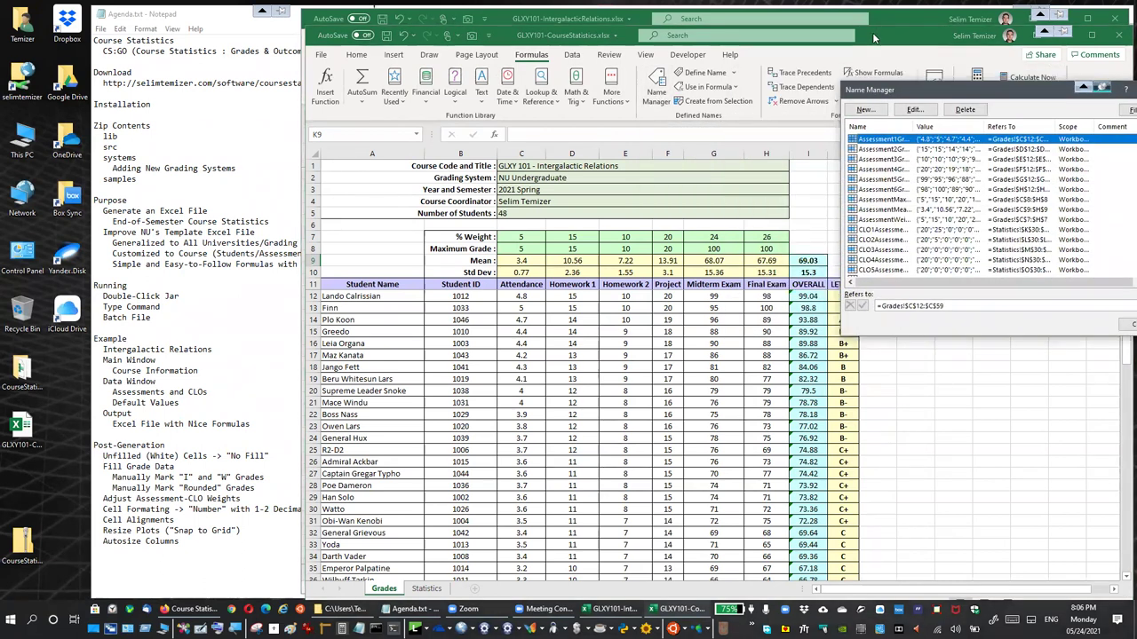
pyautogui.doubleClick(915, 127)
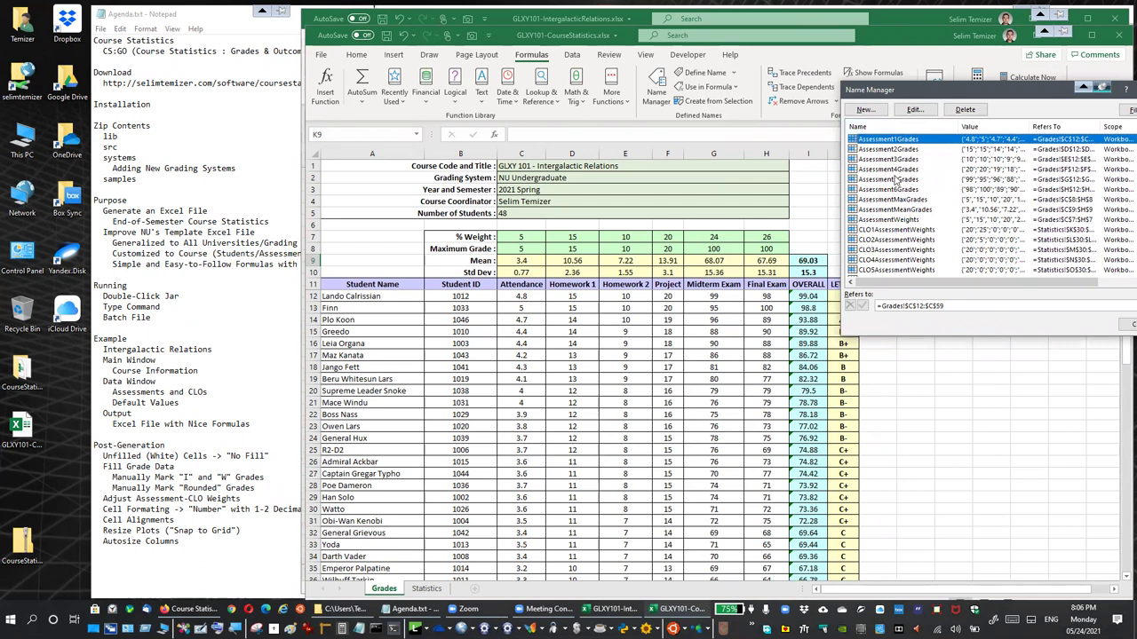
# Inspect the Assessment grade, max, mean and weight names and the CLO1/CLO2 weight ranges
pyautogui.click(985, 308)
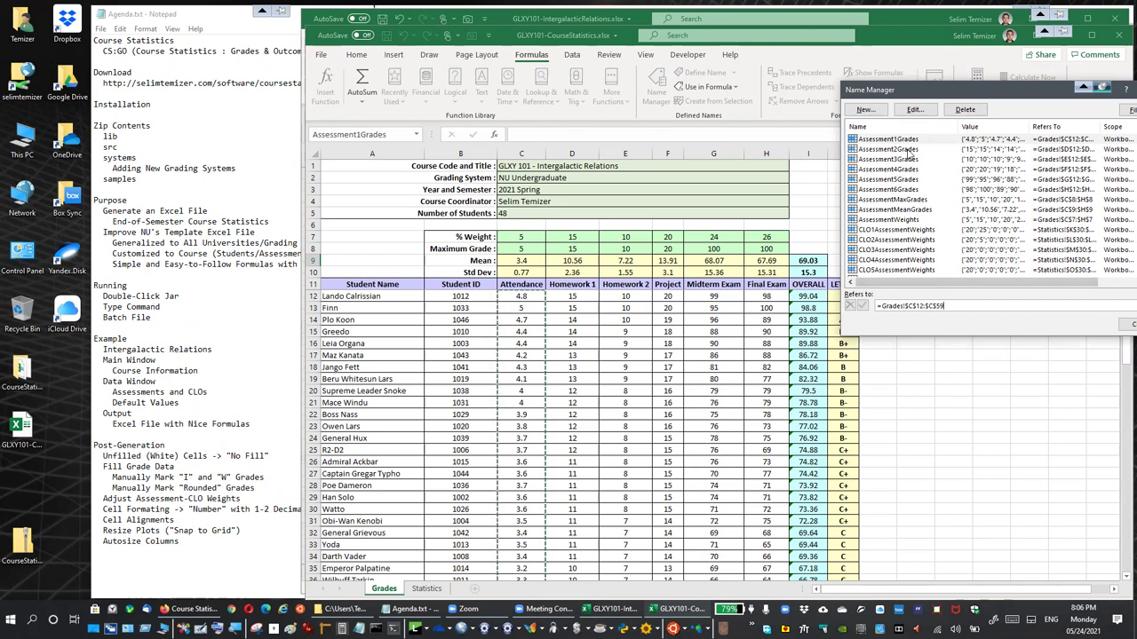
pyautogui.click(908, 151)
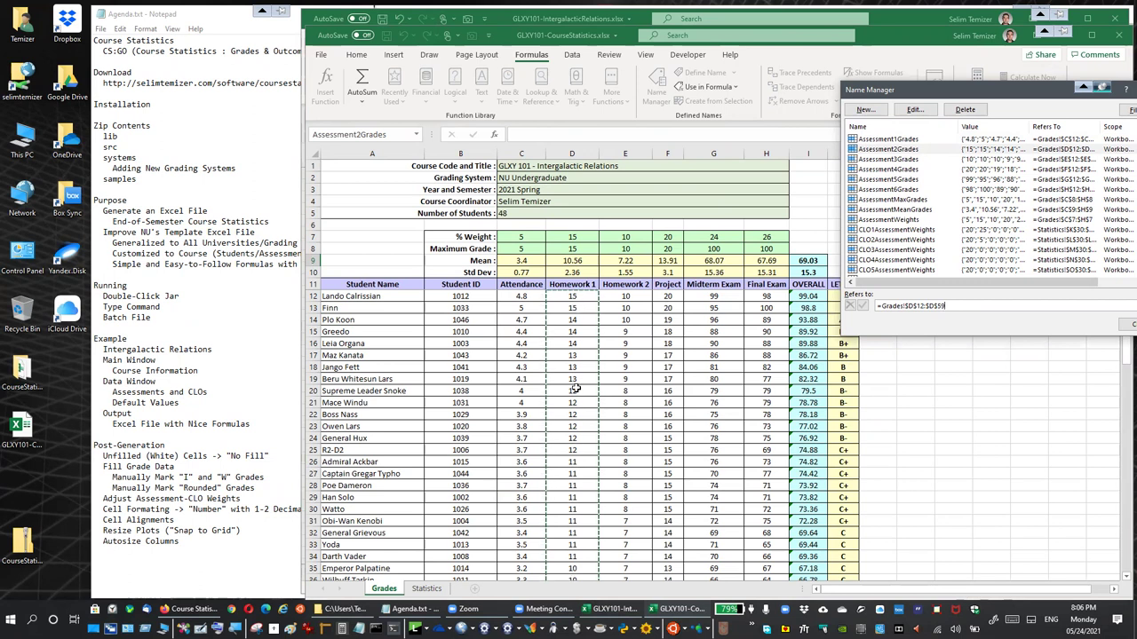
pyautogui.click(904, 200)
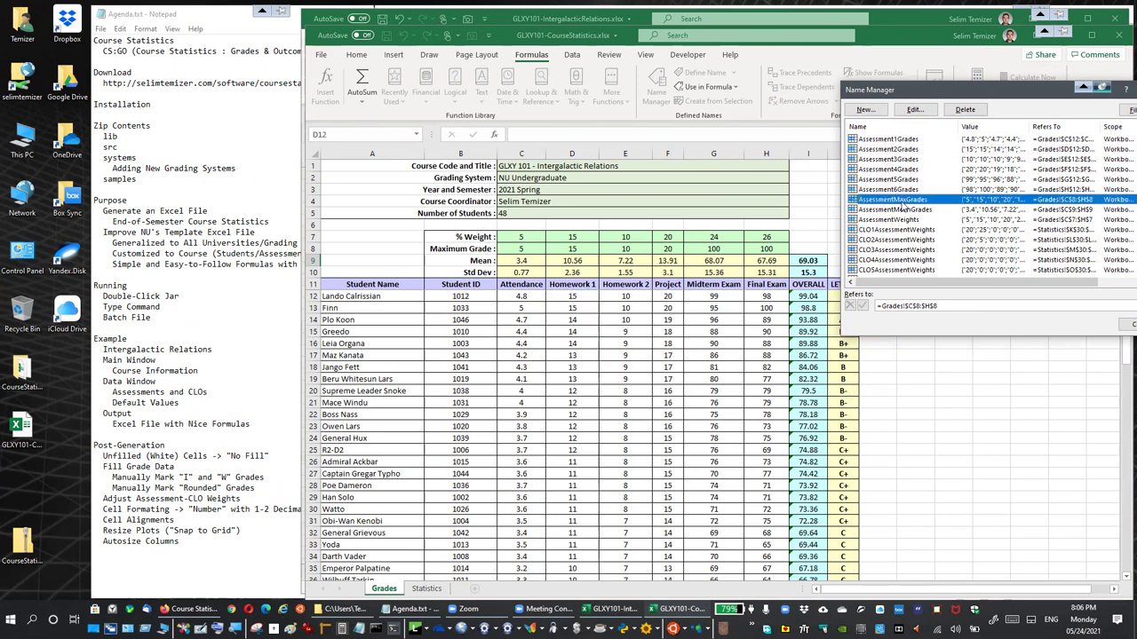
pyautogui.click(963, 306)
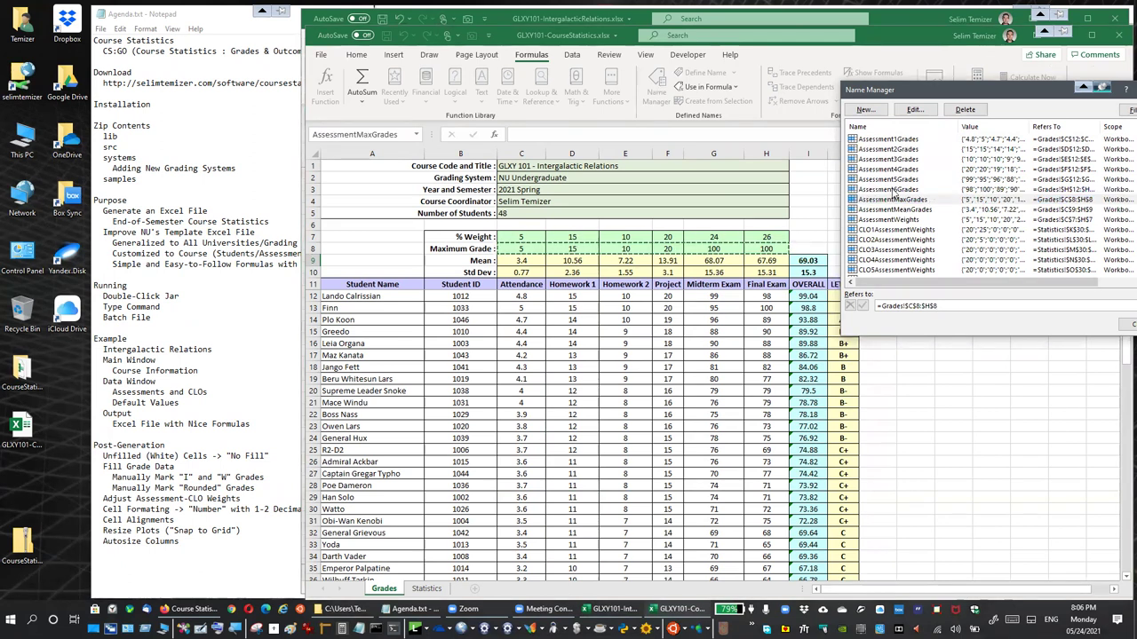
pyautogui.click(918, 210)
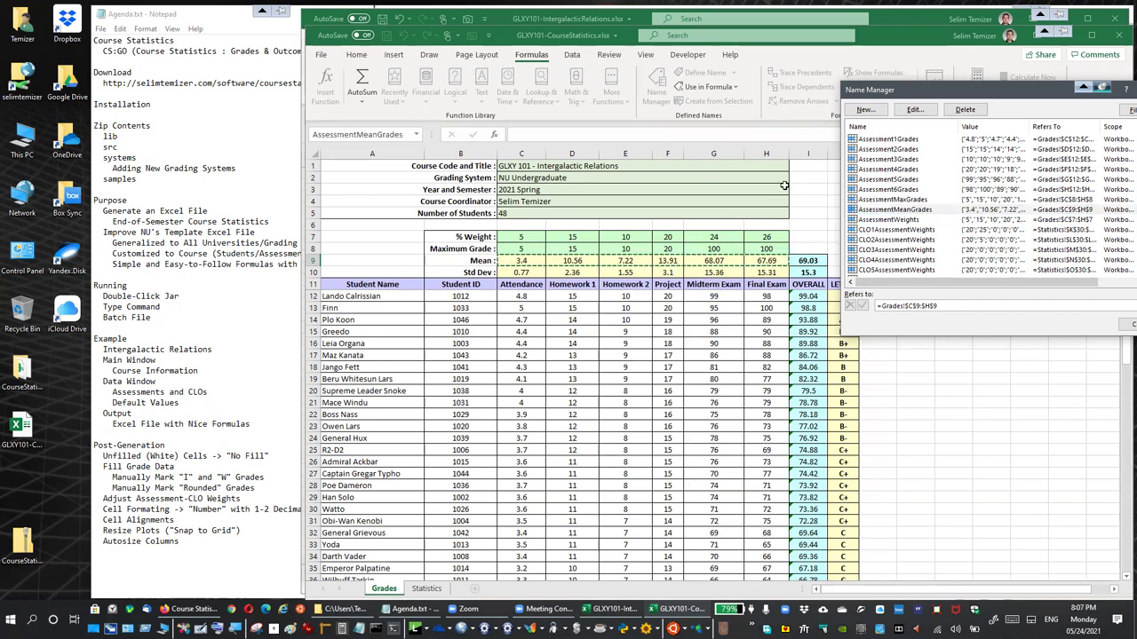
pyautogui.click(899, 221)
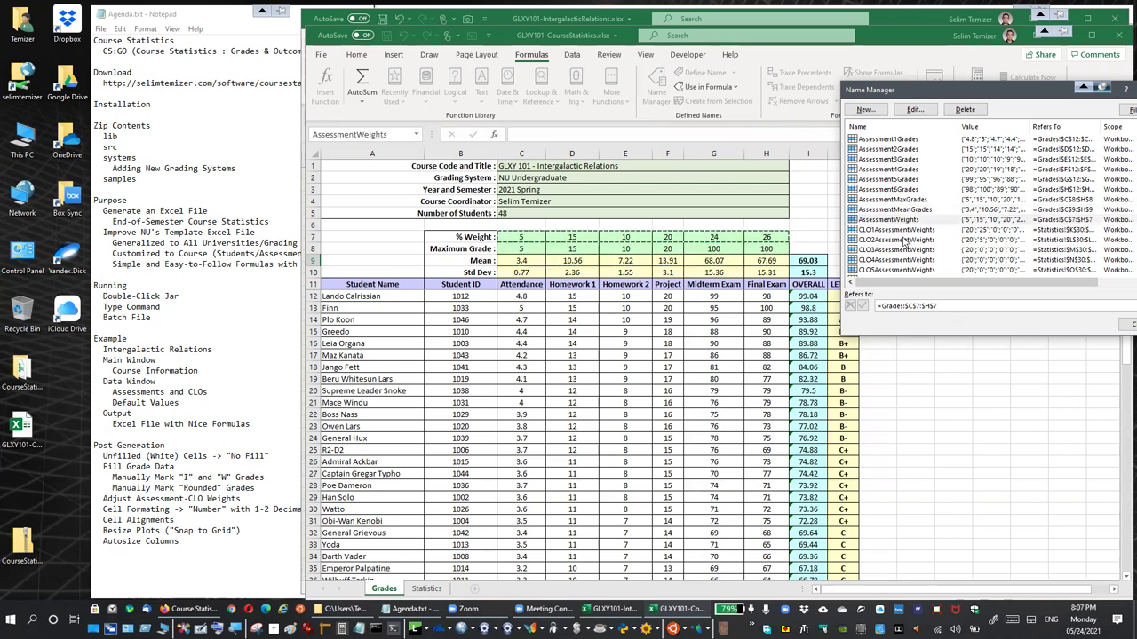
pyautogui.click(897, 230)
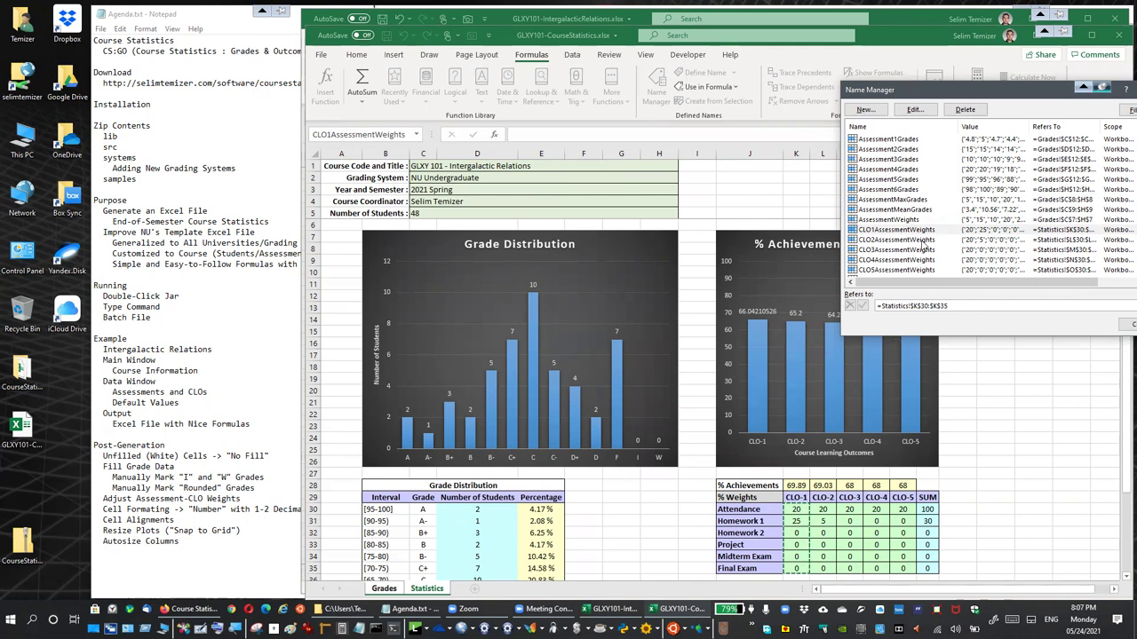
pyautogui.click(923, 241)
pyautogui.scroll(-2, 924, 240)
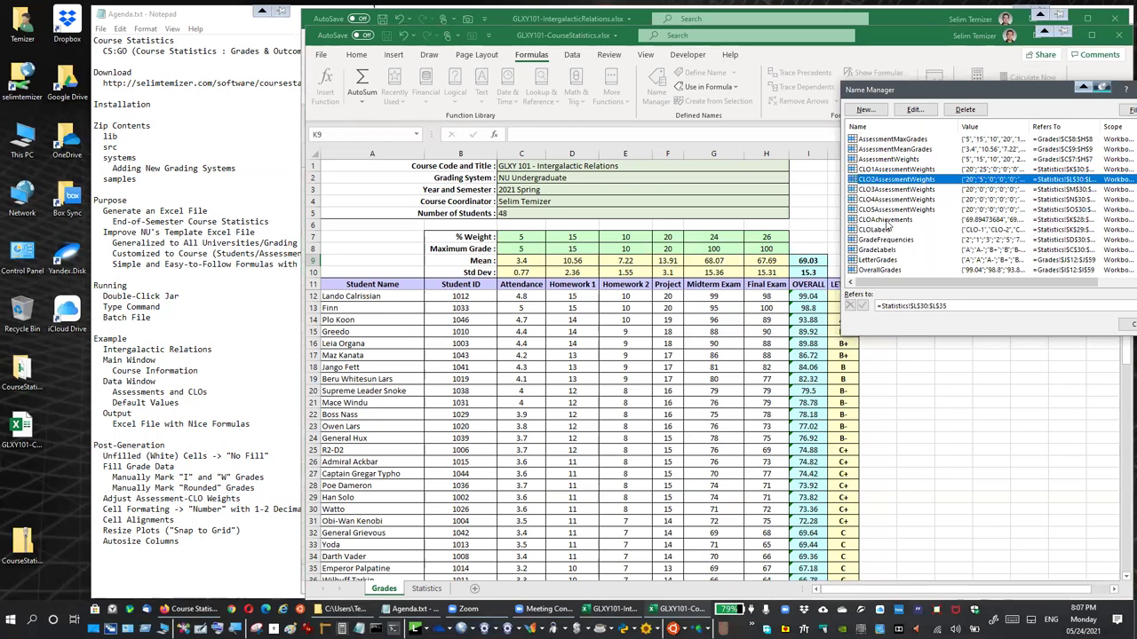
# Check the LetterGrades, OverallGrades and GradeFrequencies ranges, then close the Name Manager
pyautogui.click(887, 261)
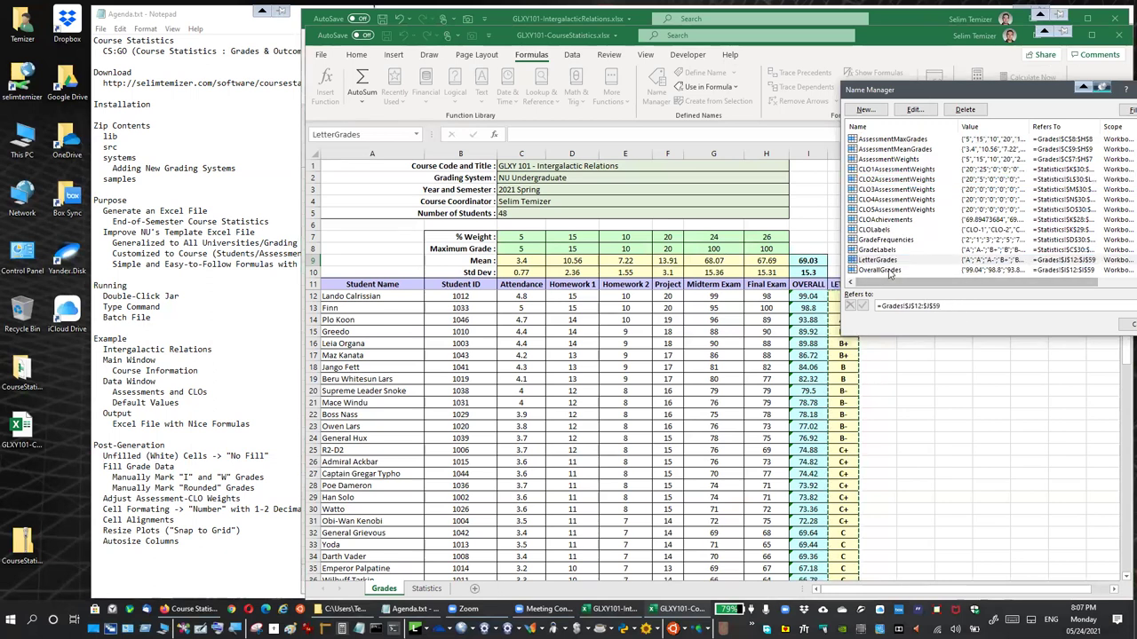
pyautogui.press('Down')
pyautogui.click(963, 306)
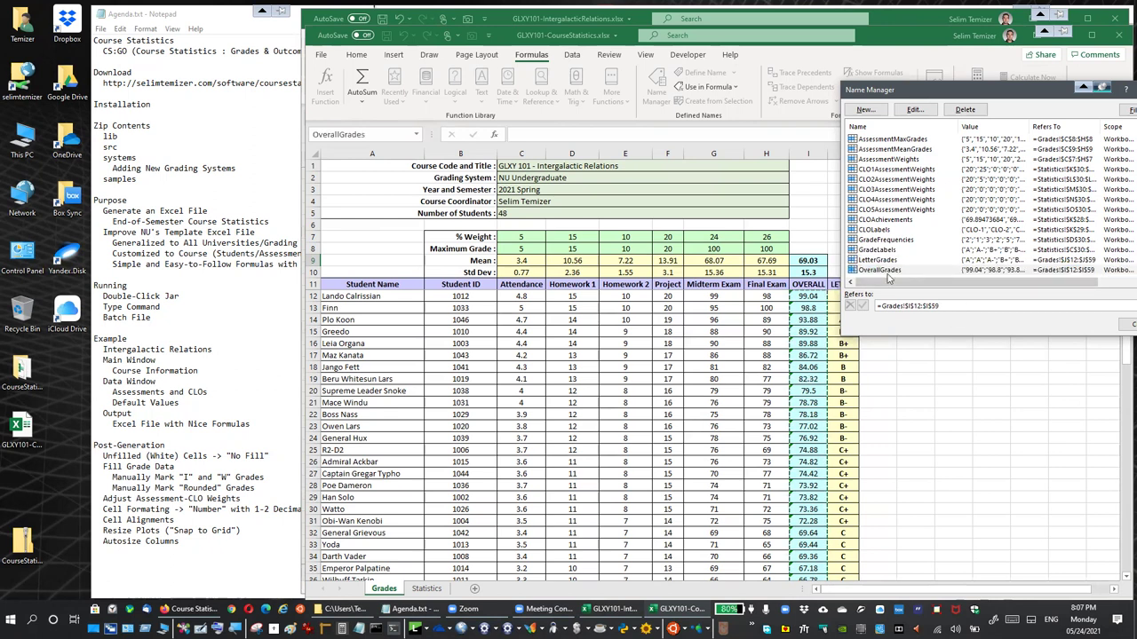
pyautogui.click(885, 239)
pyautogui.click(981, 306)
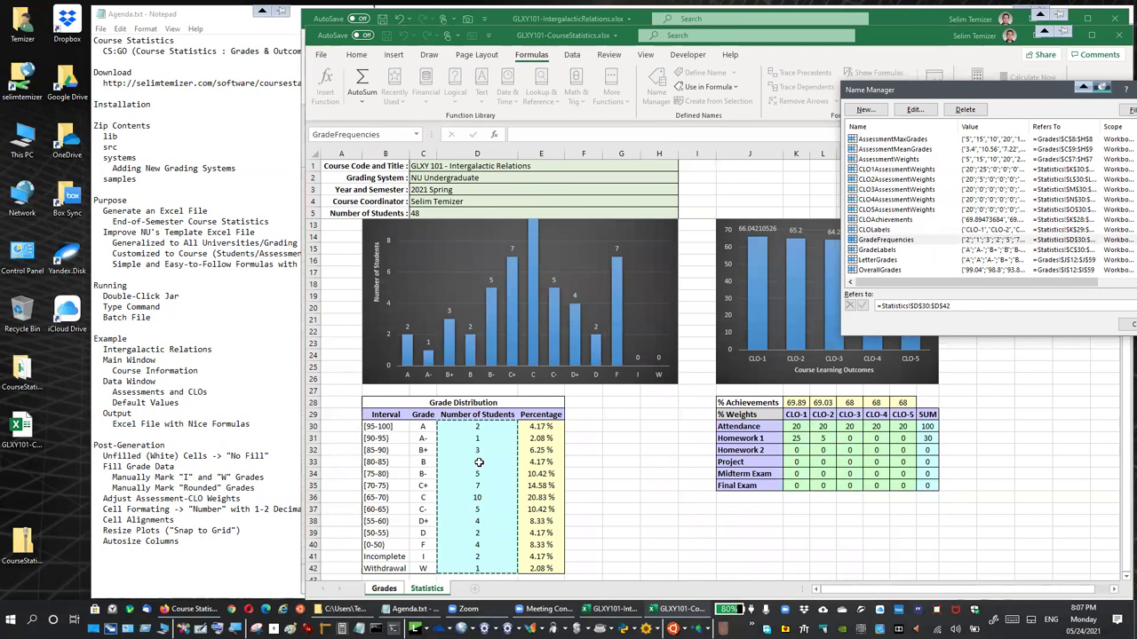
pyautogui.scroll(-1, 479, 430)
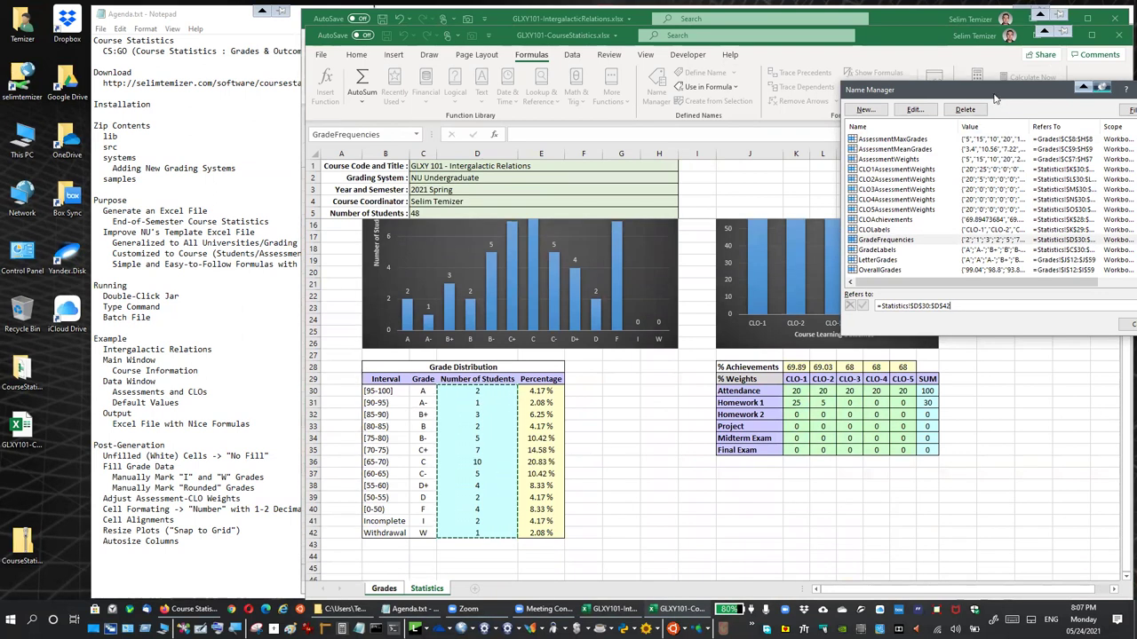
pyautogui.moveTo(998, 93); pyautogui.dragTo(895, 99)
pyautogui.click(1054, 98)
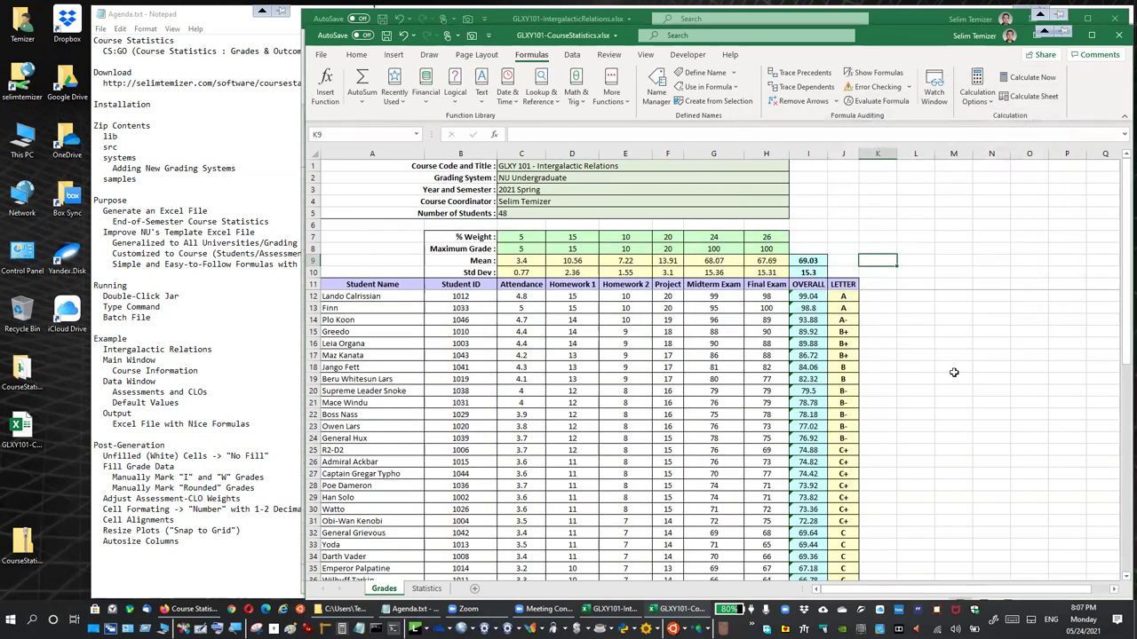
pyautogui.click(842, 296)
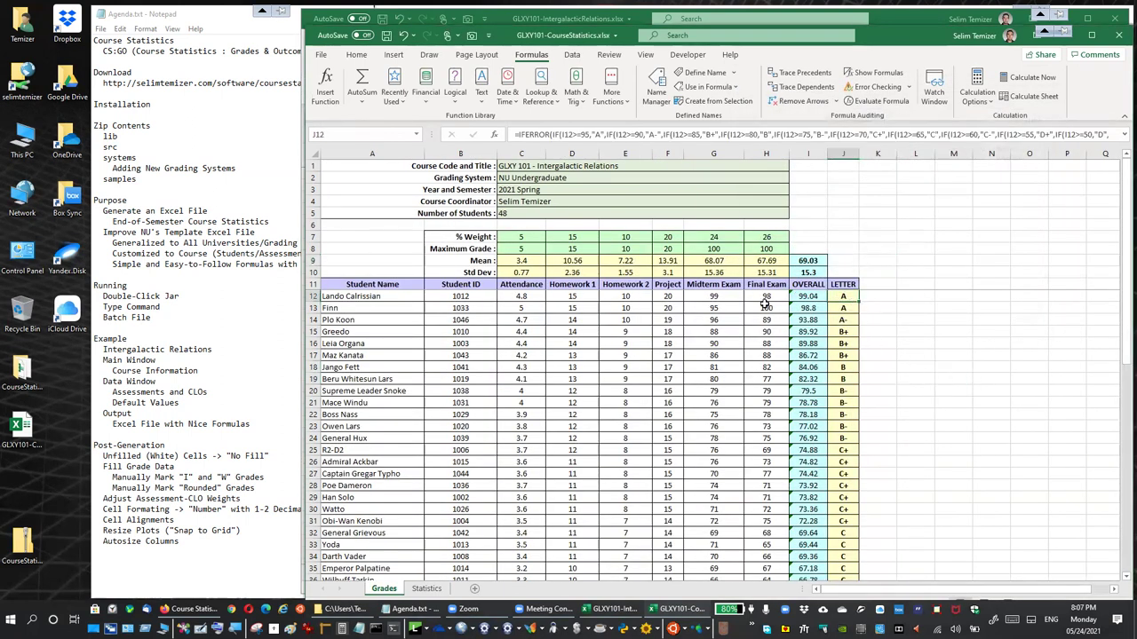
pyautogui.doubleClick(806, 260)
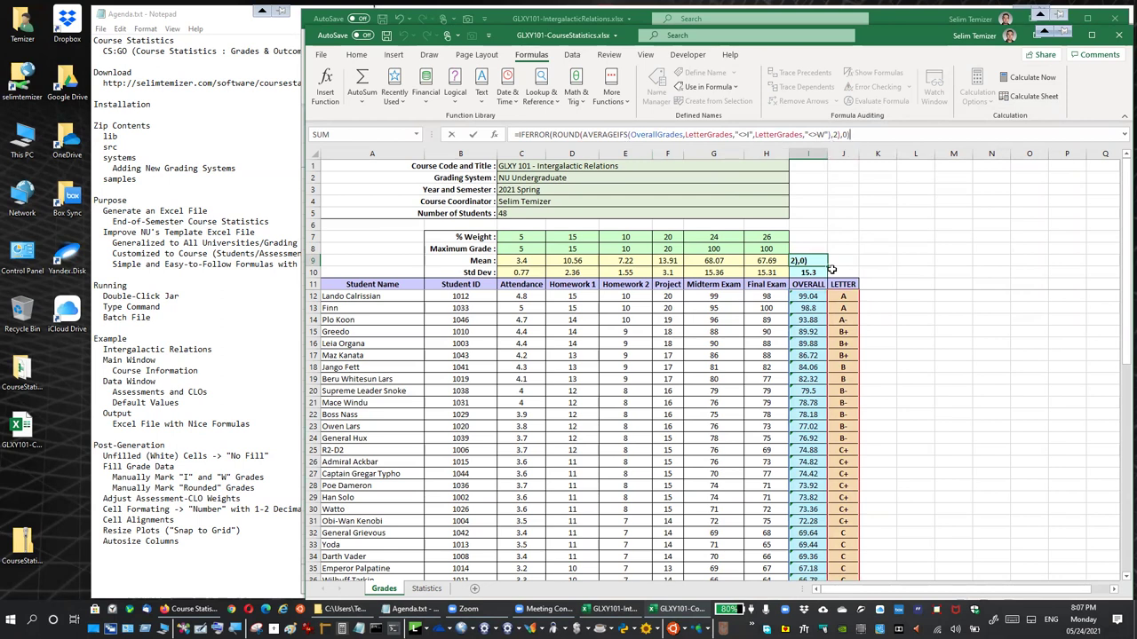
pyautogui.press('Escape')
pyautogui.click(937, 343)
pyautogui.scroll(-9, 895, 382)
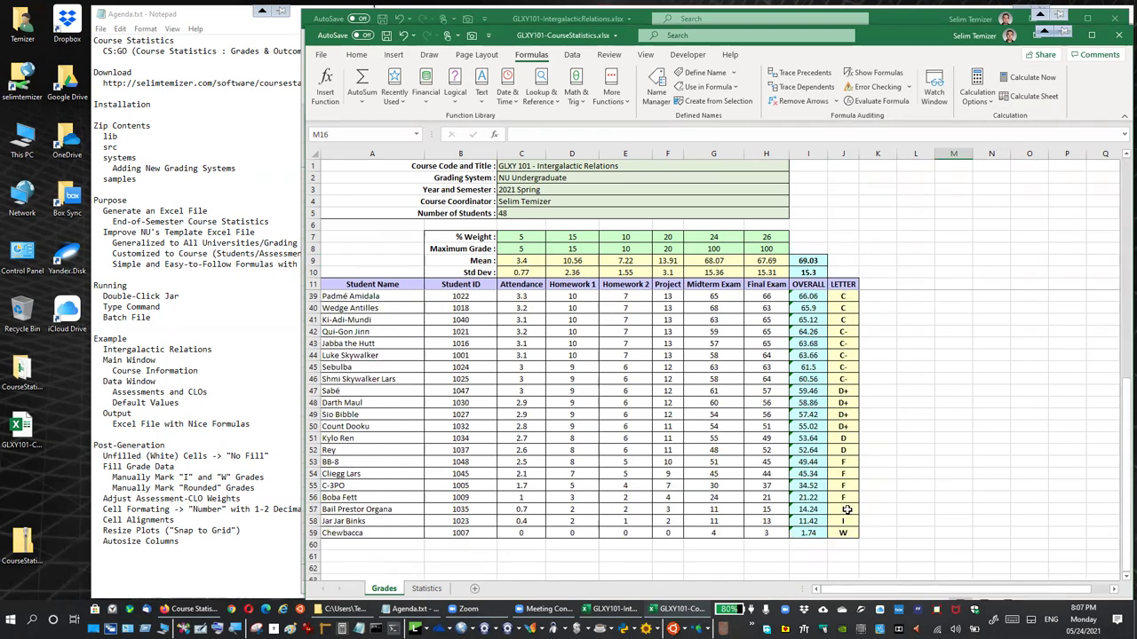
pyautogui.scroll(9, 847, 509)
pyautogui.click(805, 333)
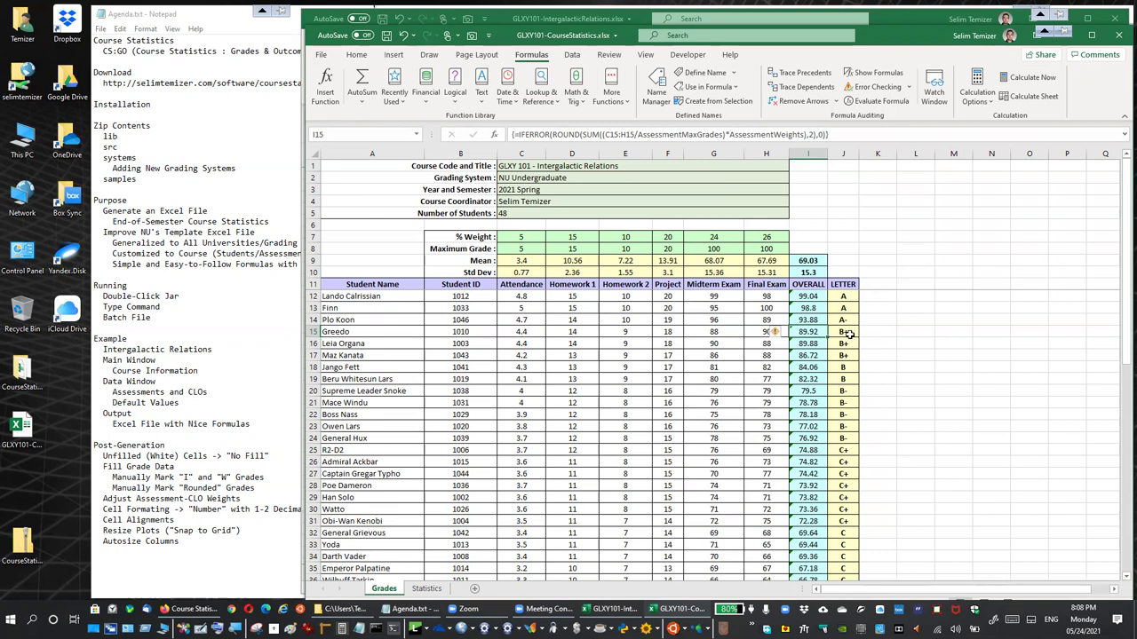
pyautogui.click(843, 333)
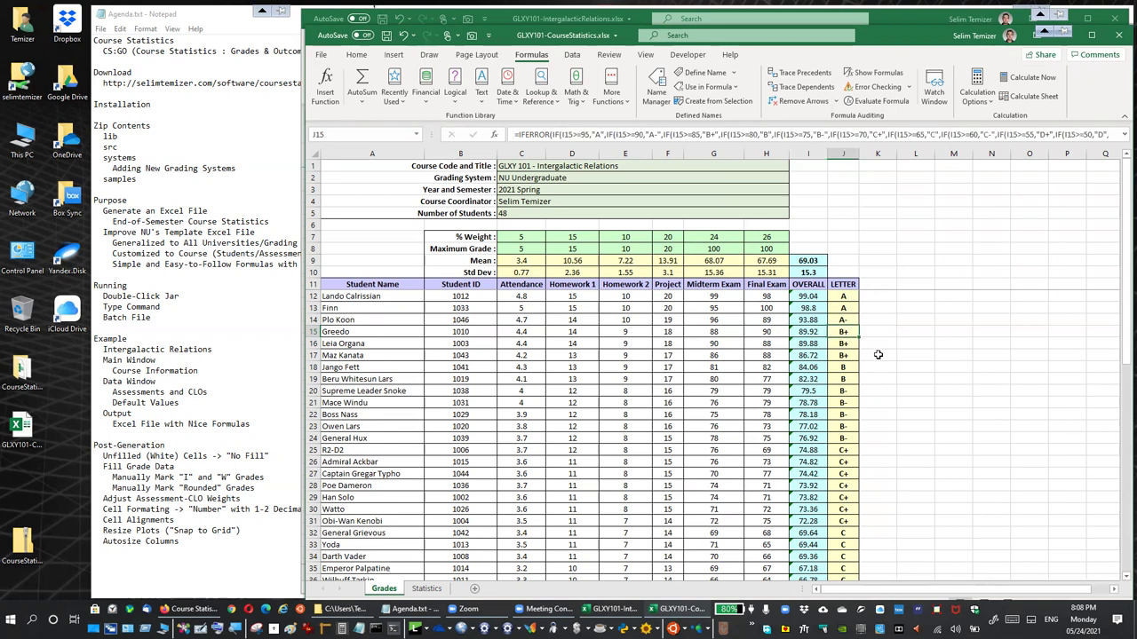
pyautogui.write('A-')
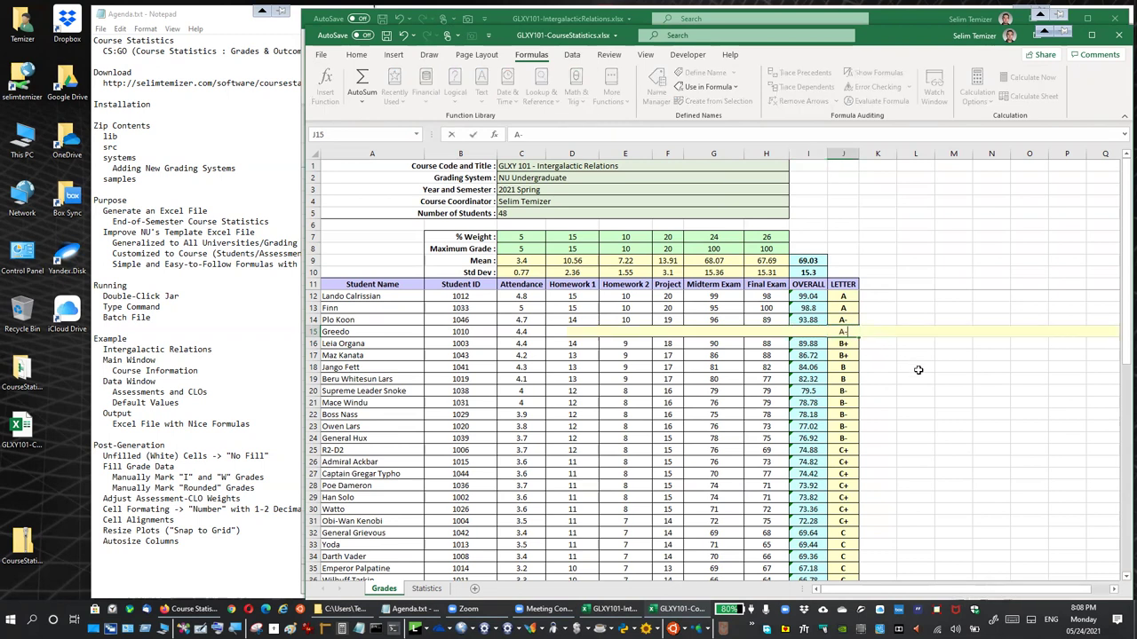
pyautogui.press('Return')
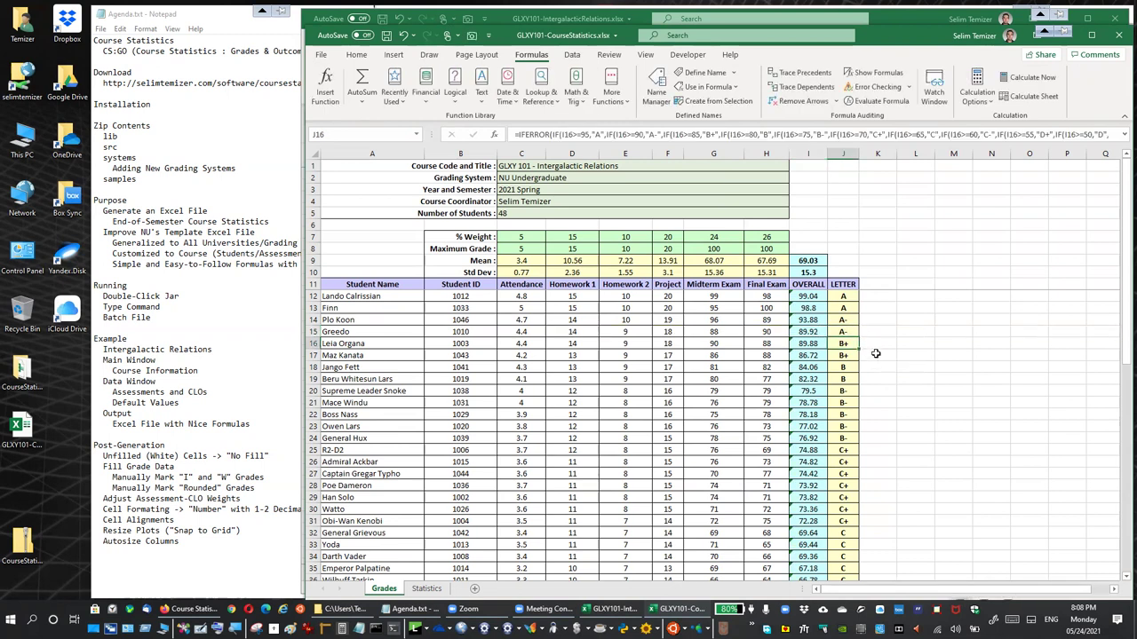
pyautogui.click(851, 332)
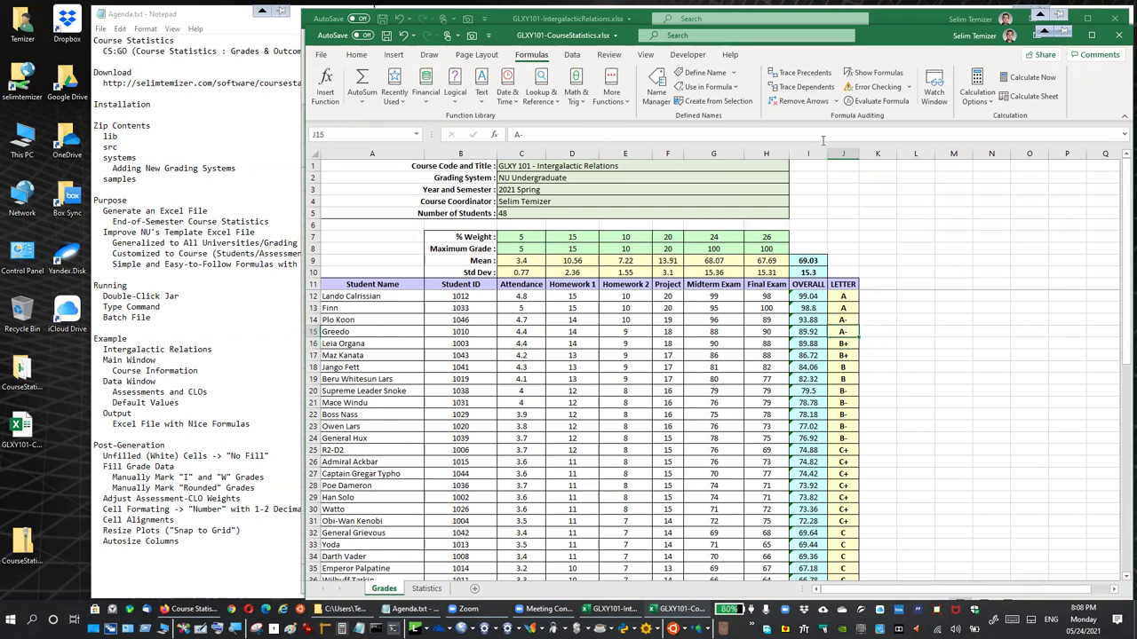
pyautogui.click(870, 334)
pyautogui.click(837, 334)
pyautogui.click(842, 344)
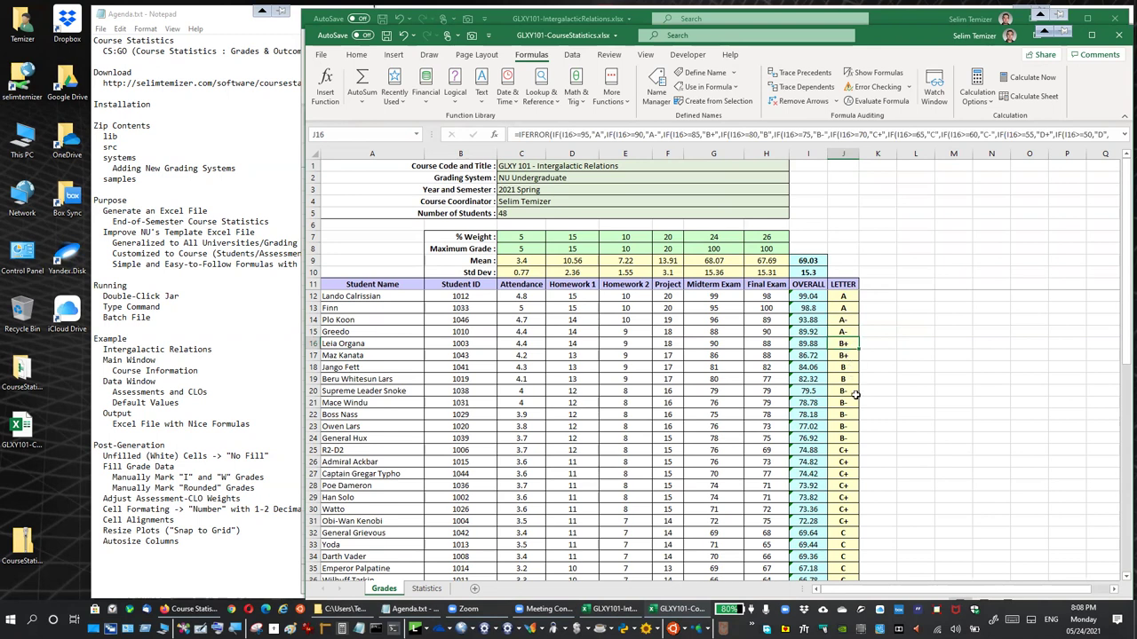
pyautogui.scroll(-5, 839, 425)
pyautogui.scroll(5, 843, 444)
pyautogui.click(891, 334)
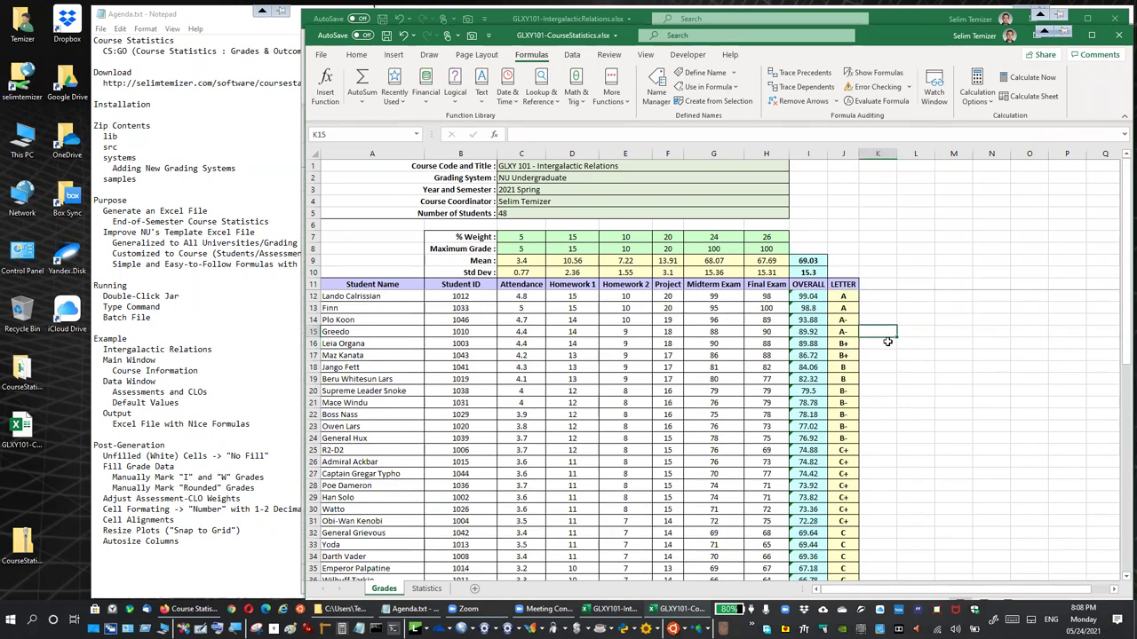
pyautogui.click(899, 353)
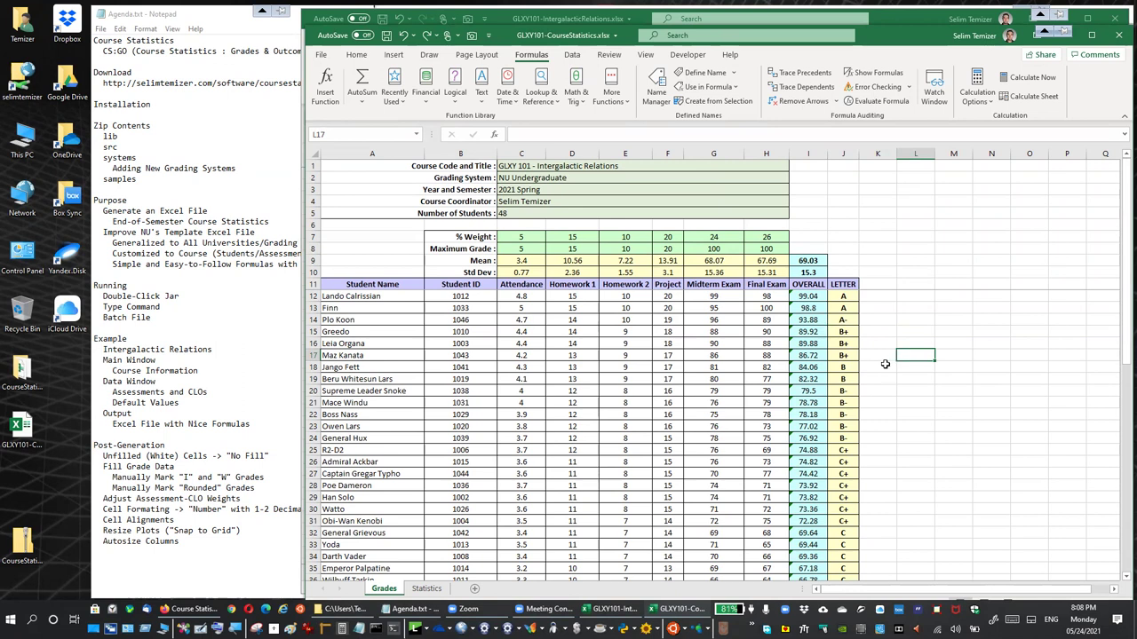
# Copy the CLO percentage table N4:S8 from the IntergalacticRelations workbook
pyautogui.click(426, 588)
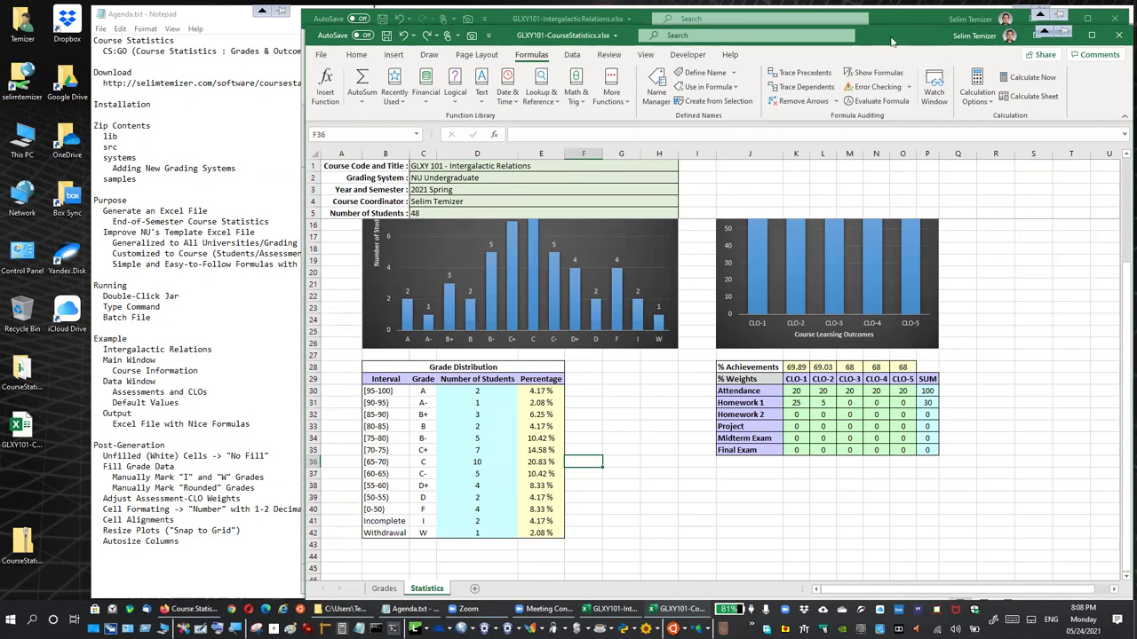
pyautogui.hotkey('alt', 'Tab')
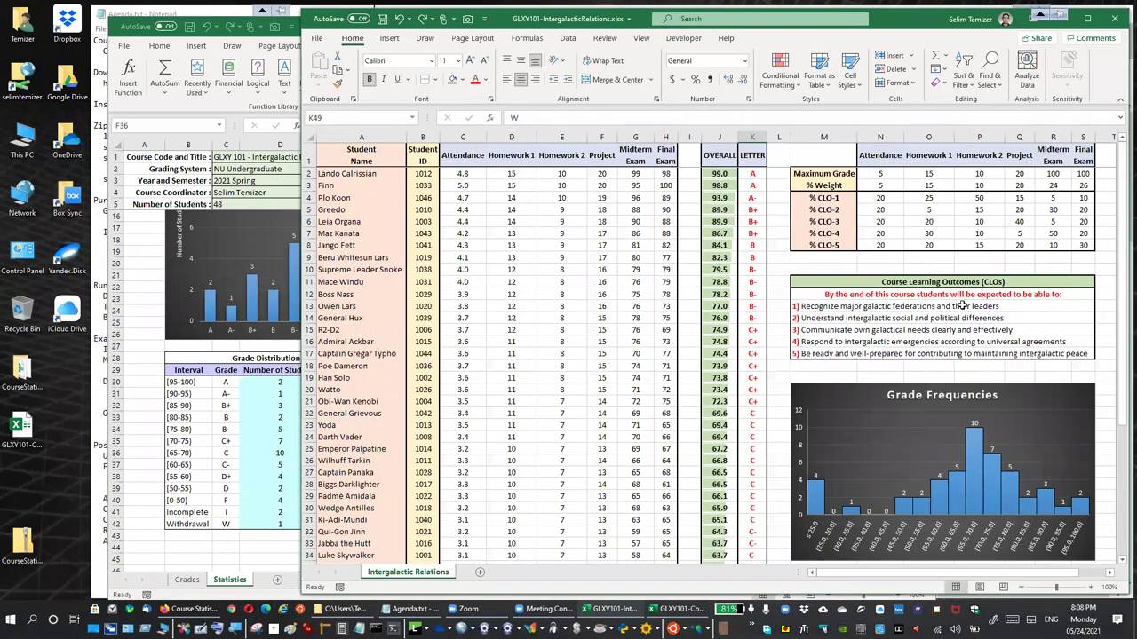
pyautogui.moveTo(887, 197); pyautogui.dragTo(1084, 247)
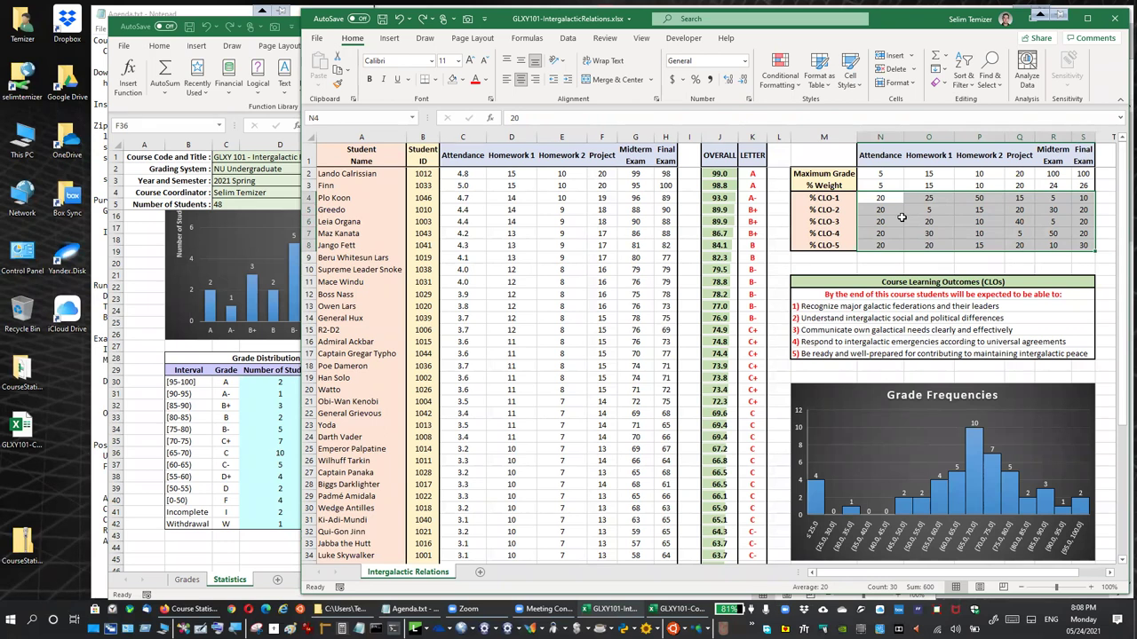
pyautogui.hotkey('ctrl', 'c')
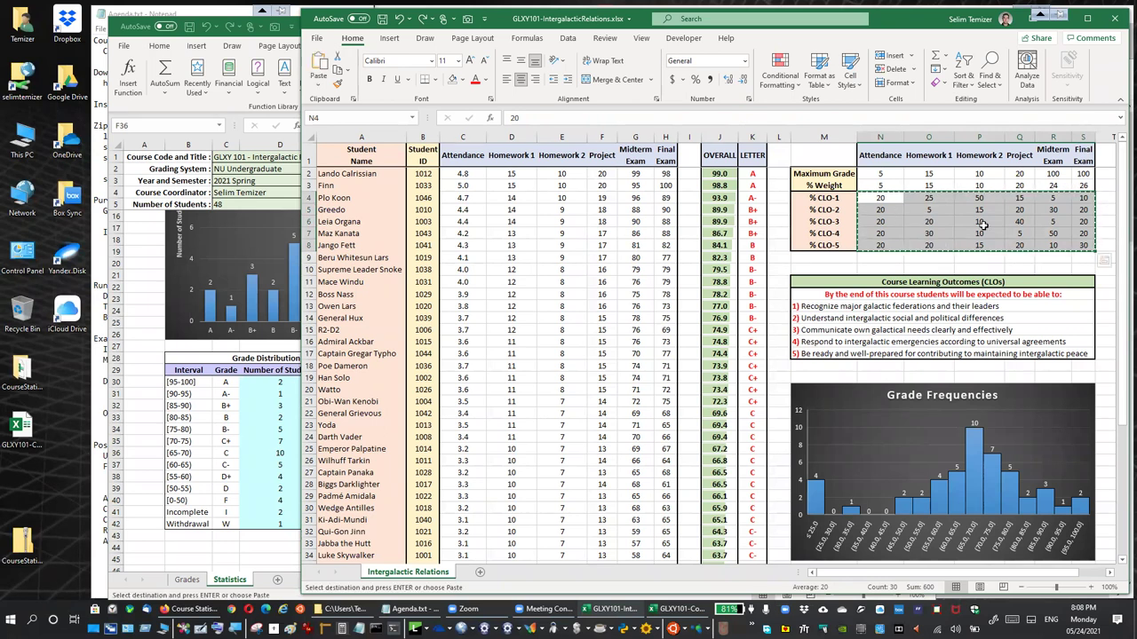
# Paste the CLO percentages at K30 in CourseStatistics as transposed values
pyautogui.click(278, 521)
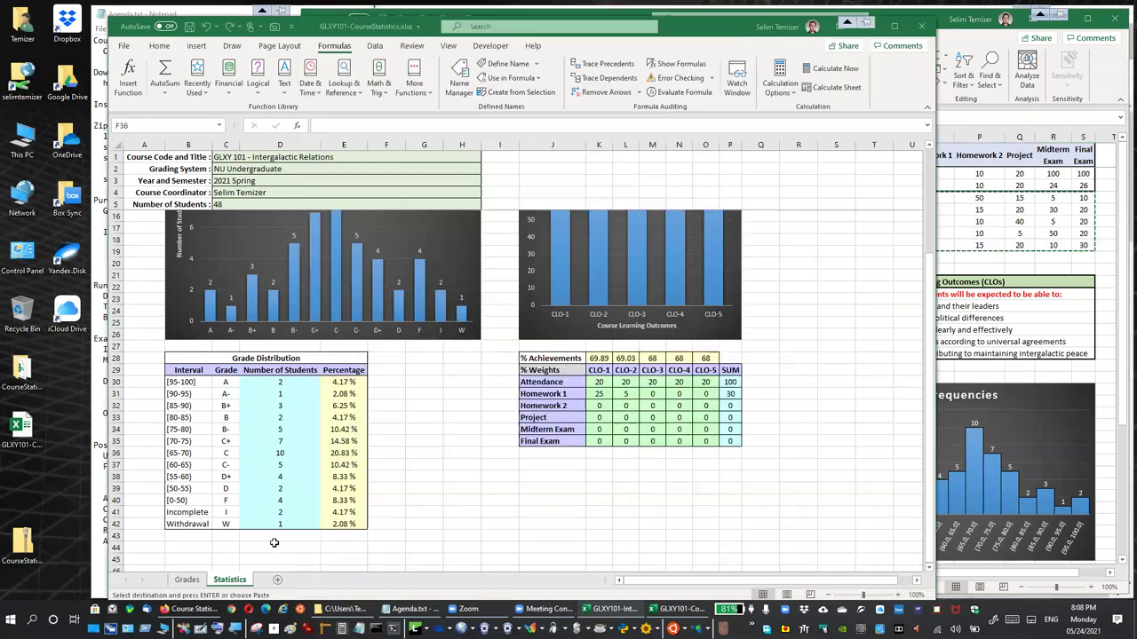
pyautogui.click(600, 382)
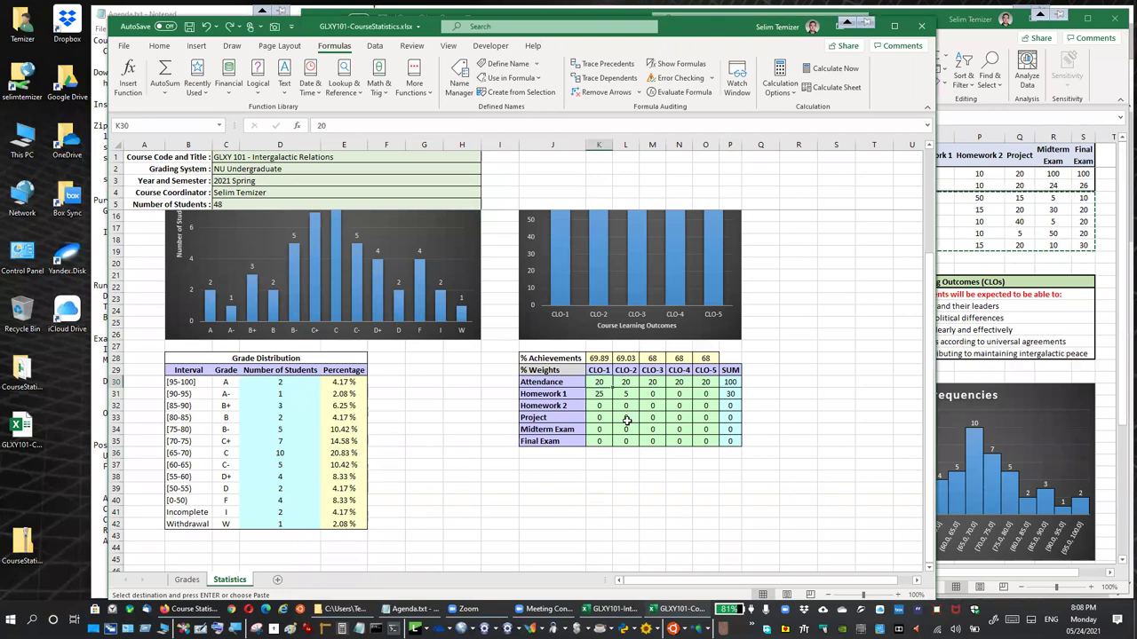
pyautogui.rightClick(599, 382)
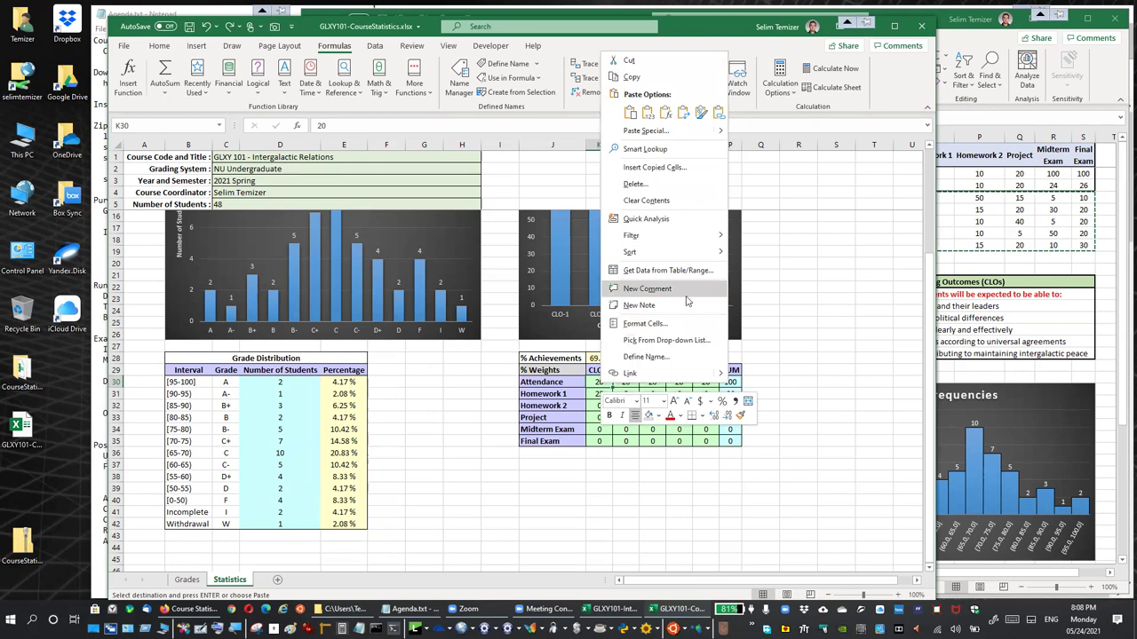
pyautogui.click(666, 131)
pyautogui.click(689, 189)
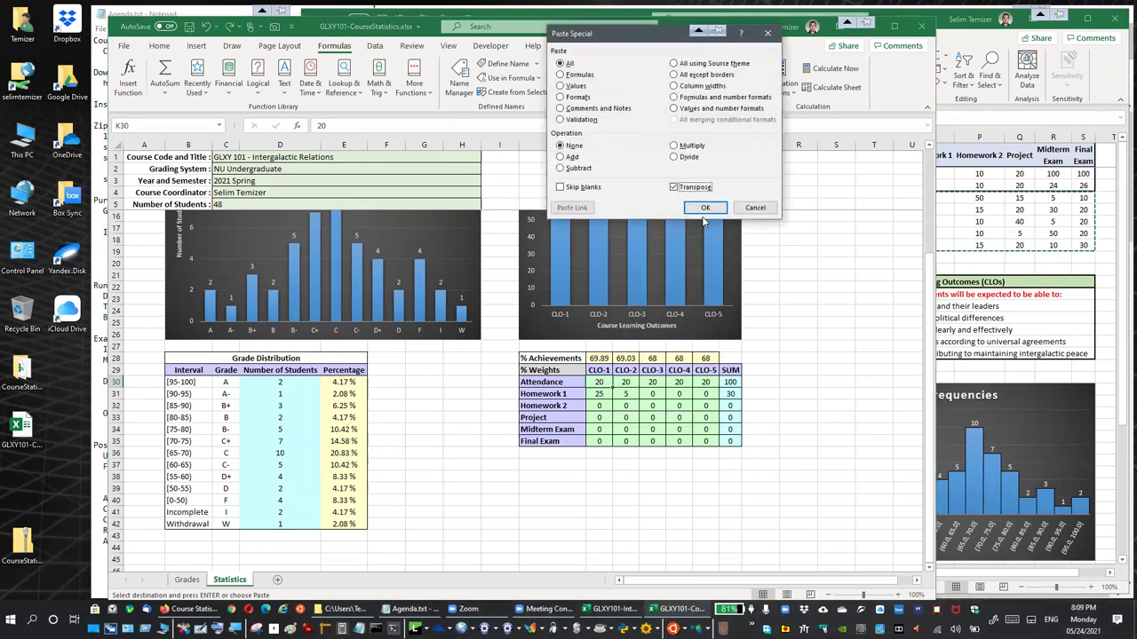
pyautogui.press('v')
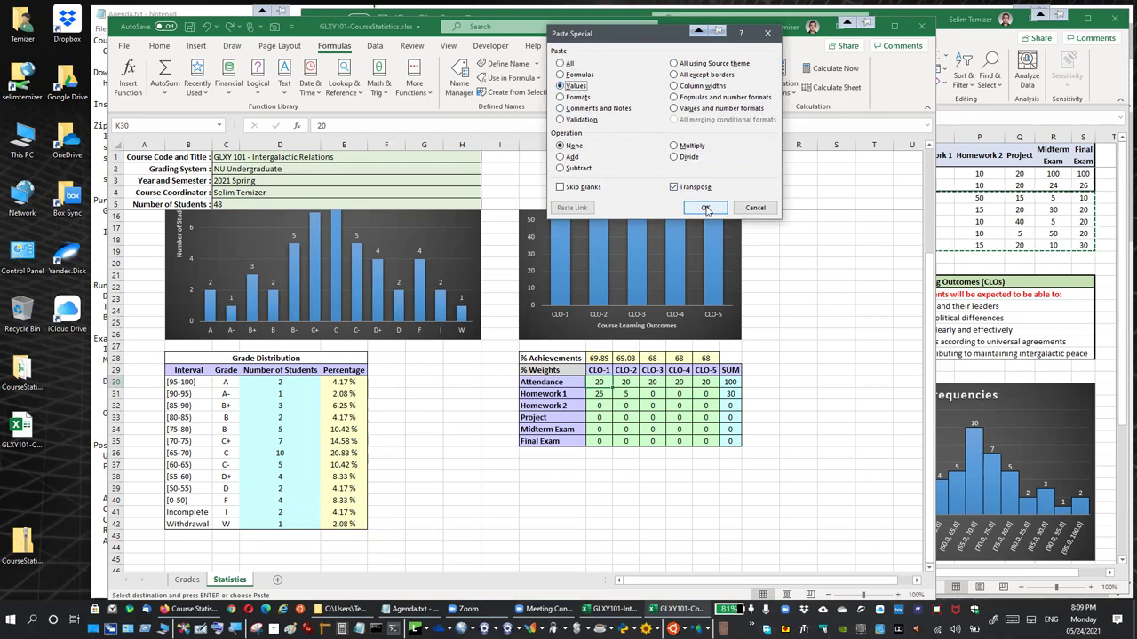
pyautogui.click(703, 207)
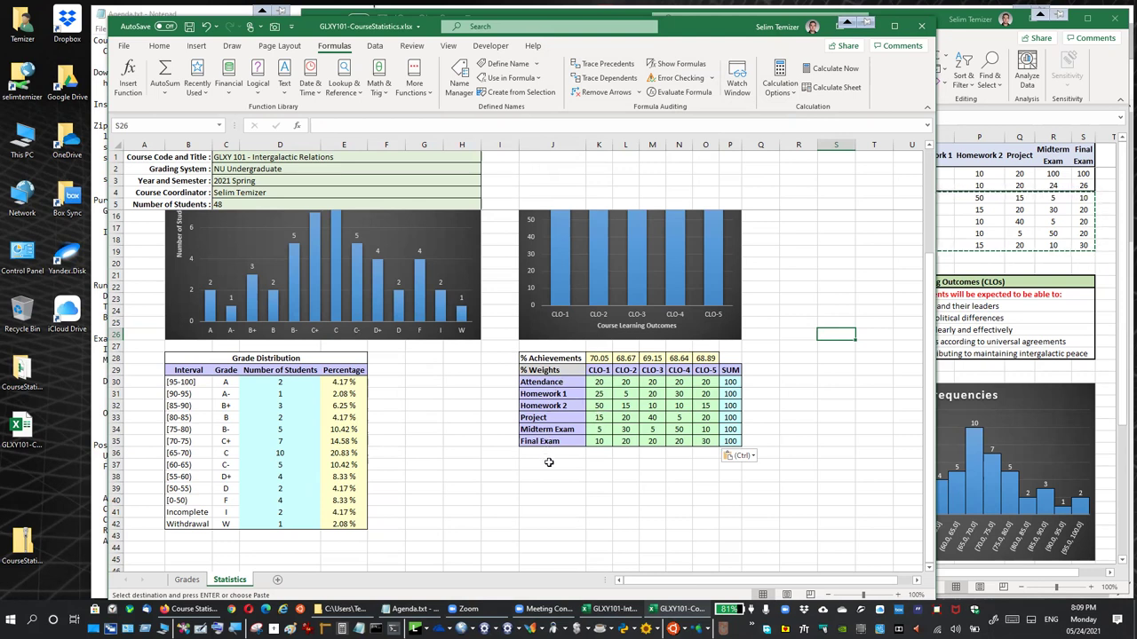
# Shift the Excel window aside and switch to the Grades sheet
pyautogui.click(635, 486)
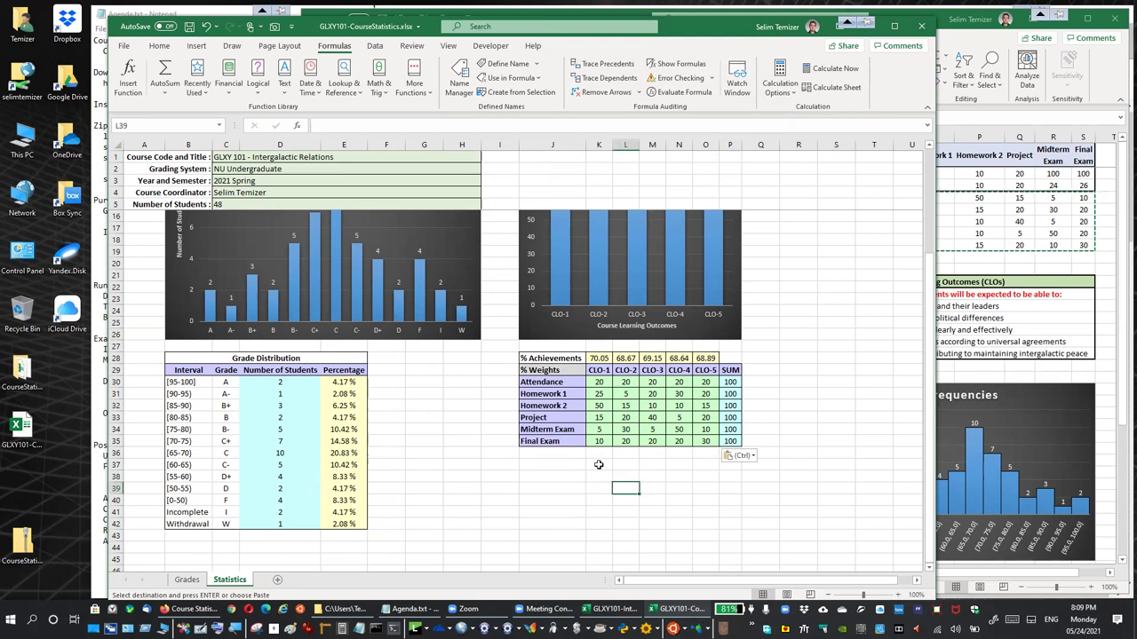
pyautogui.scroll(3, 463, 469)
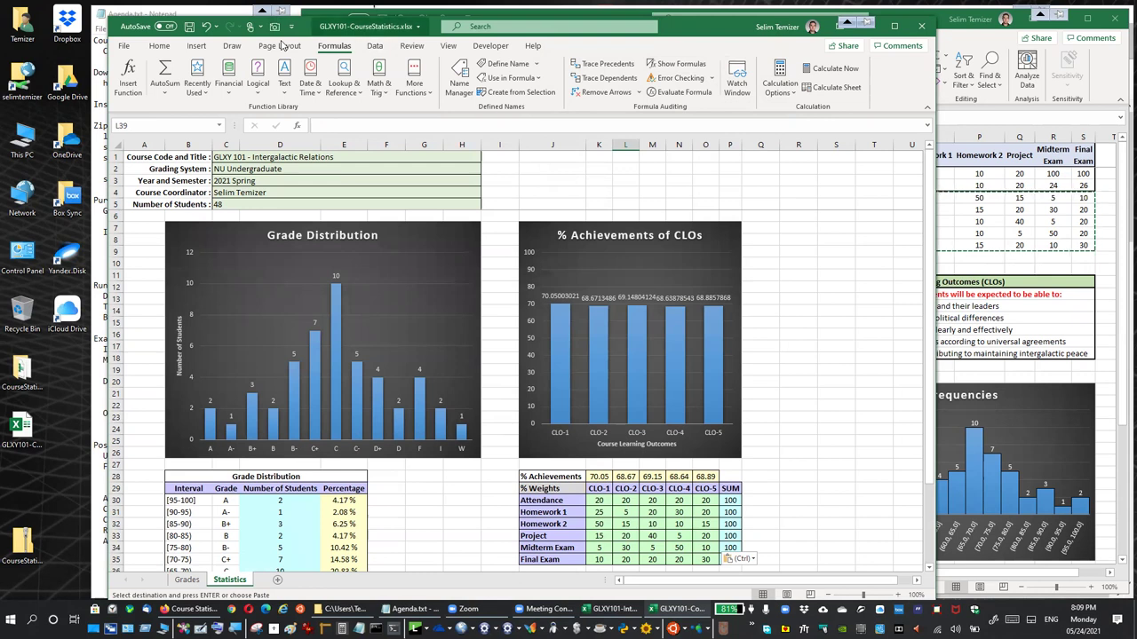
pyautogui.moveTo(283, 27); pyautogui.dragTo(488, 32)
pyautogui.click(393, 585)
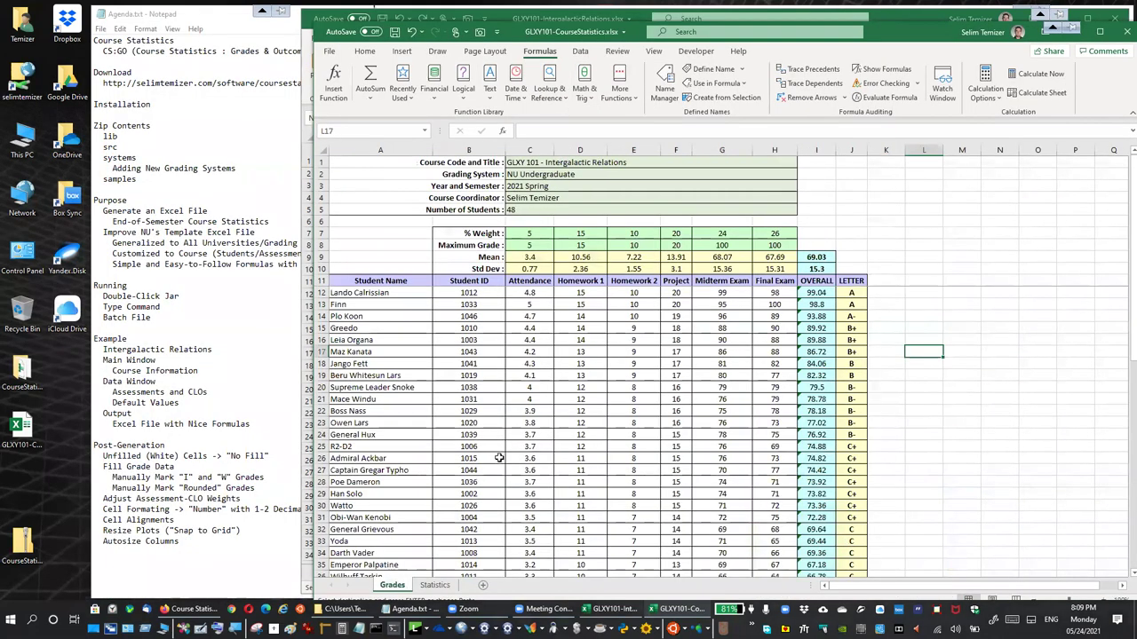
# Format the Mean and Std Dev rows C9:H10 as Number with 2 decimal places
pyautogui.click(613, 609)
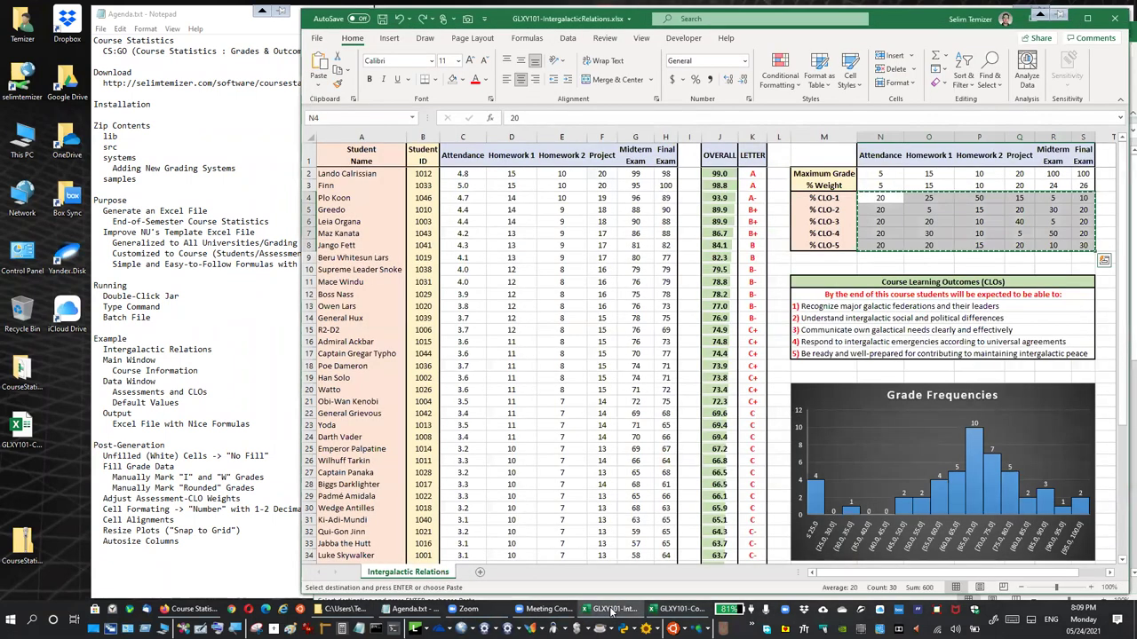
pyautogui.click(672, 615)
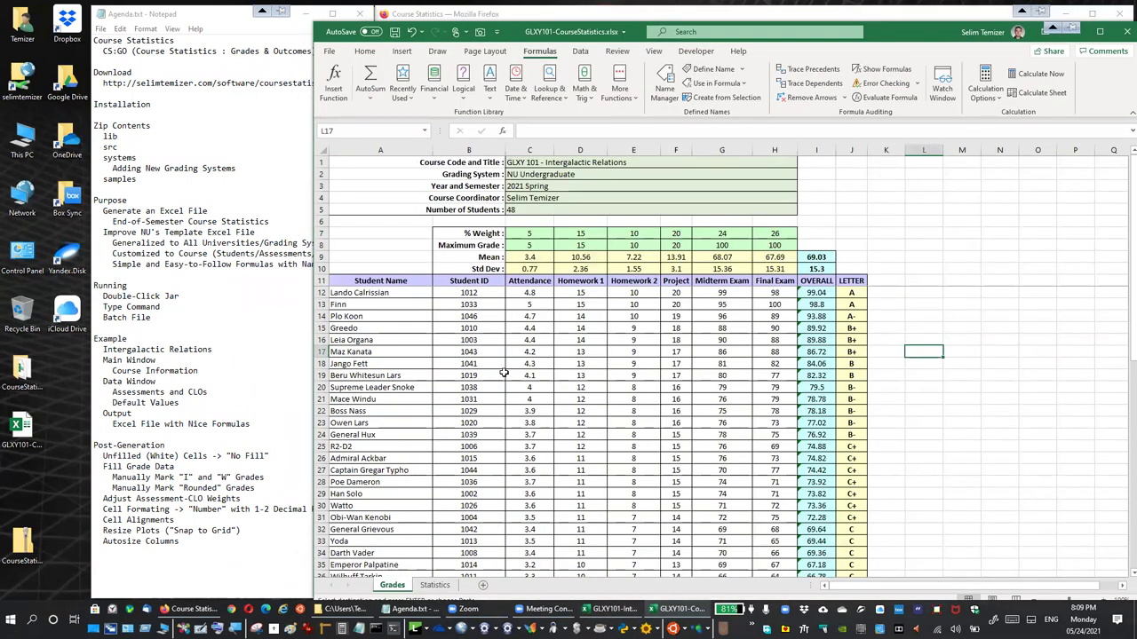
pyautogui.moveTo(536, 256); pyautogui.dragTo(786, 269)
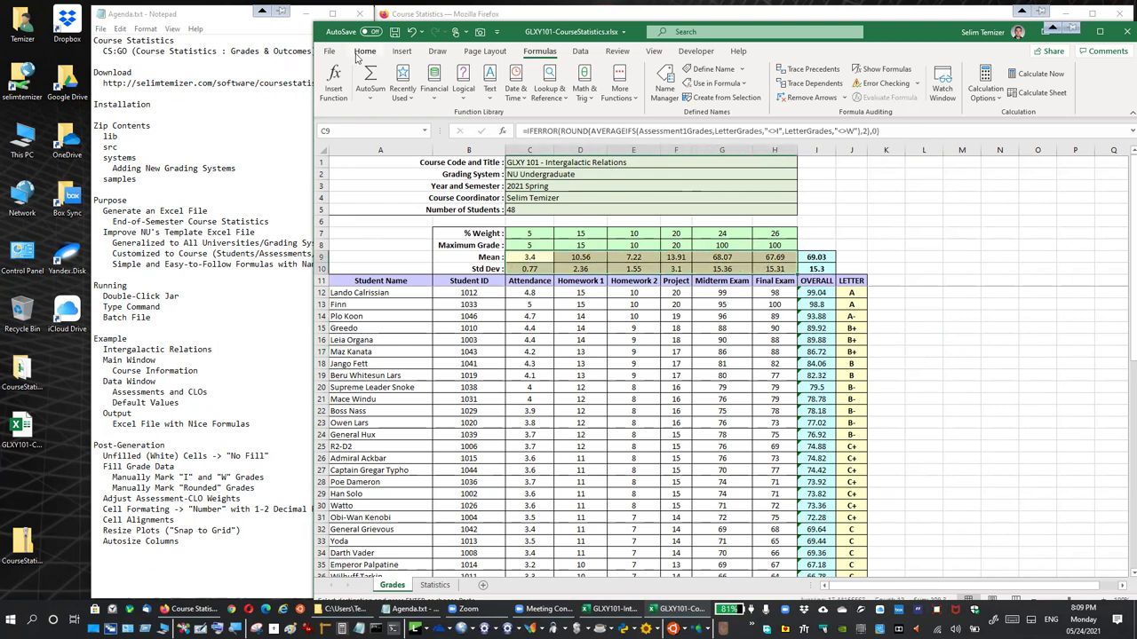
pyautogui.click(364, 51)
pyautogui.click(760, 113)
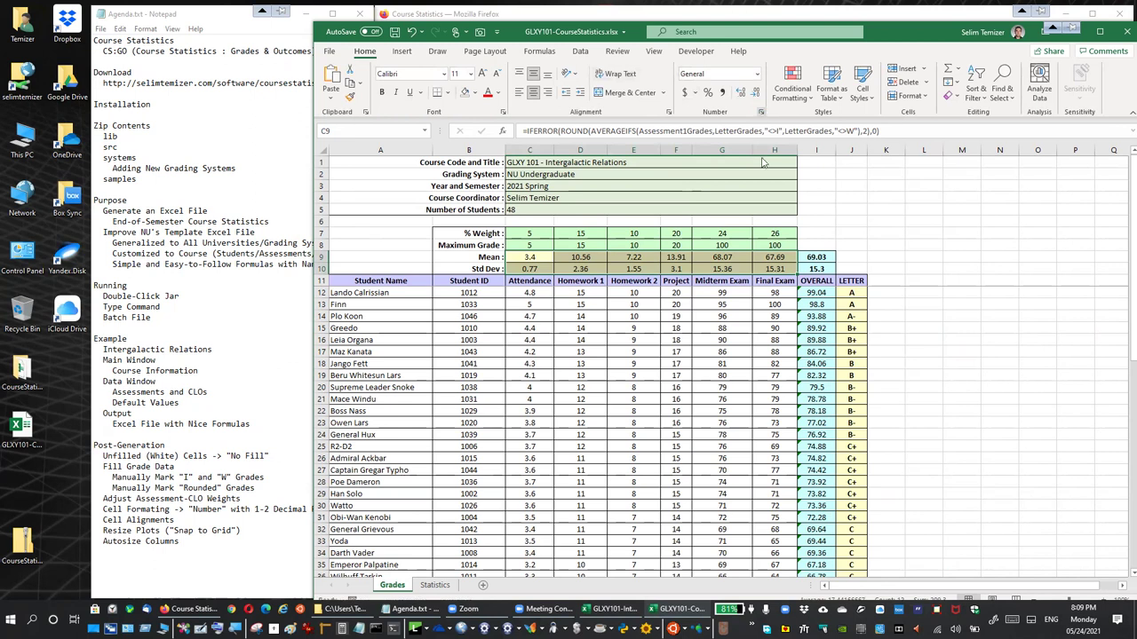
pyautogui.click(775, 132)
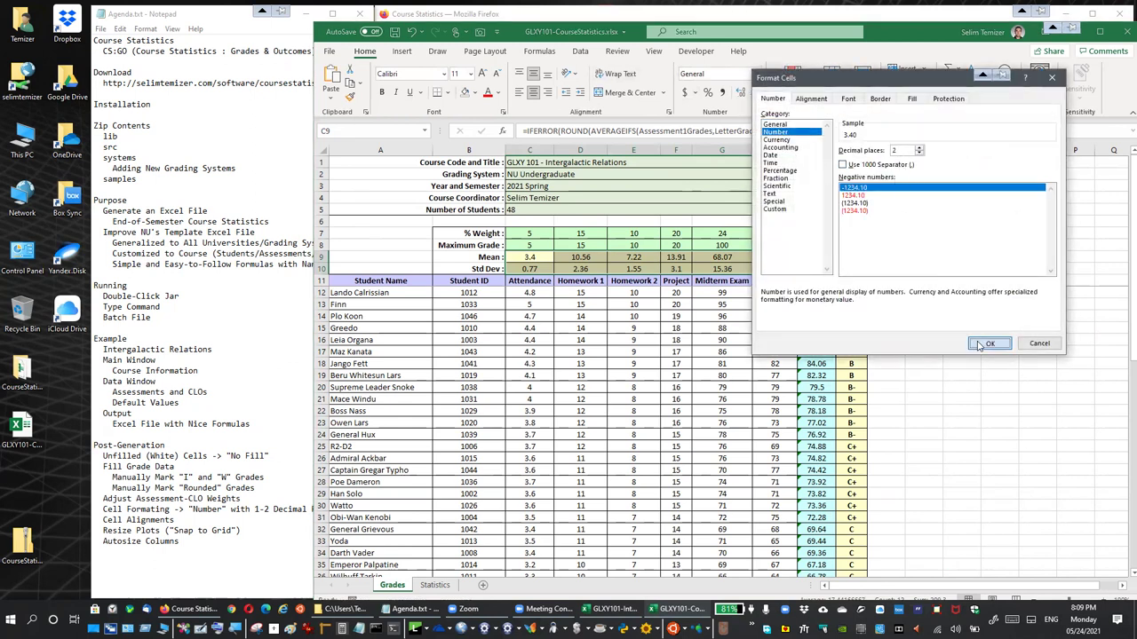
pyautogui.click(989, 343)
pyautogui.click(956, 386)
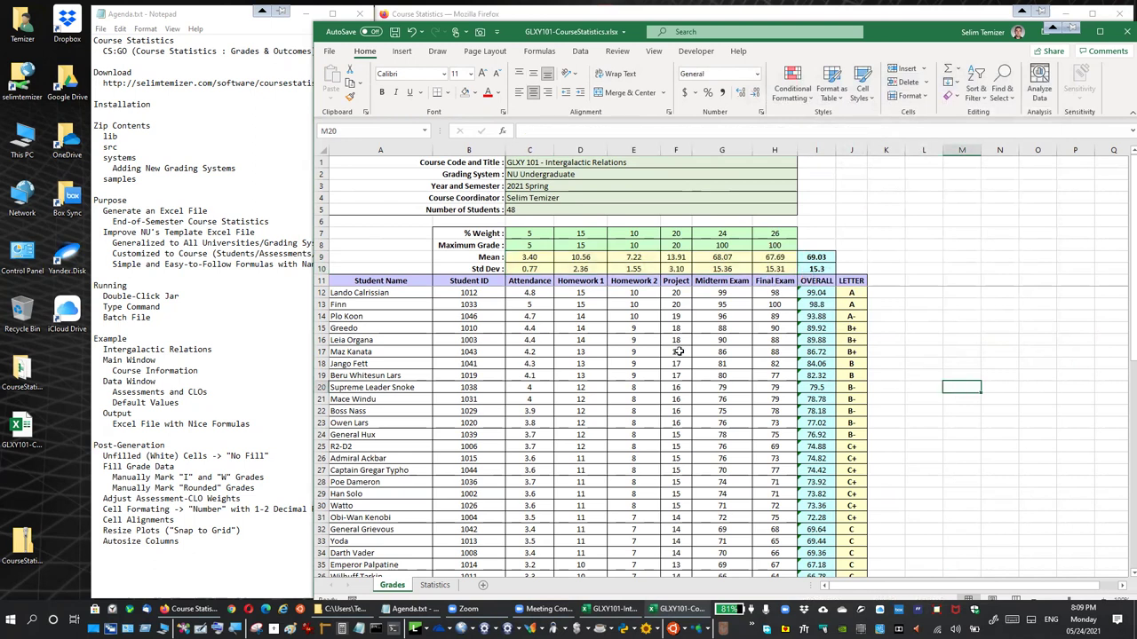
# Format the Attendance grades from C12 down as Number with 1 decimal place
pyautogui.moveTo(542, 294); pyautogui.dragTo(538, 554)
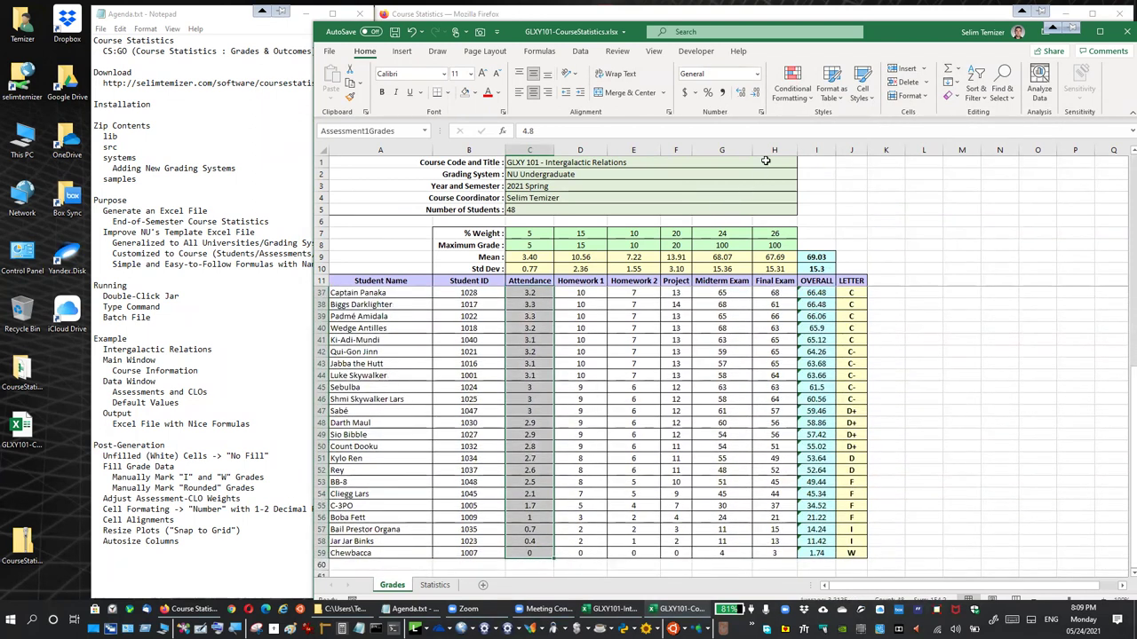
pyautogui.click(760, 113)
pyautogui.click(779, 131)
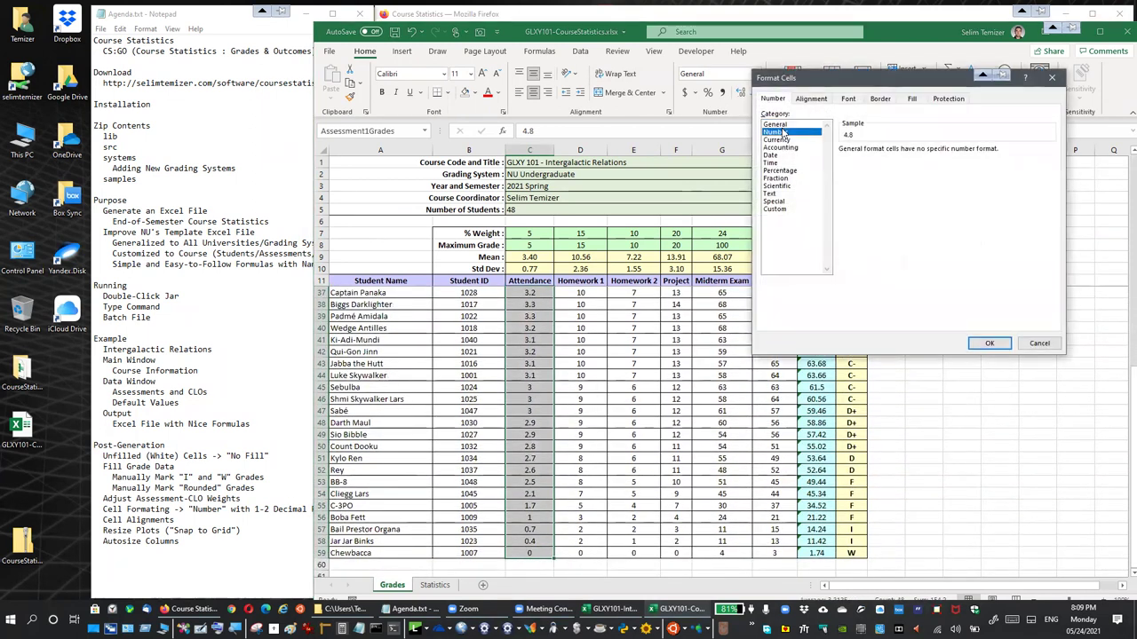
pyautogui.click(920, 154)
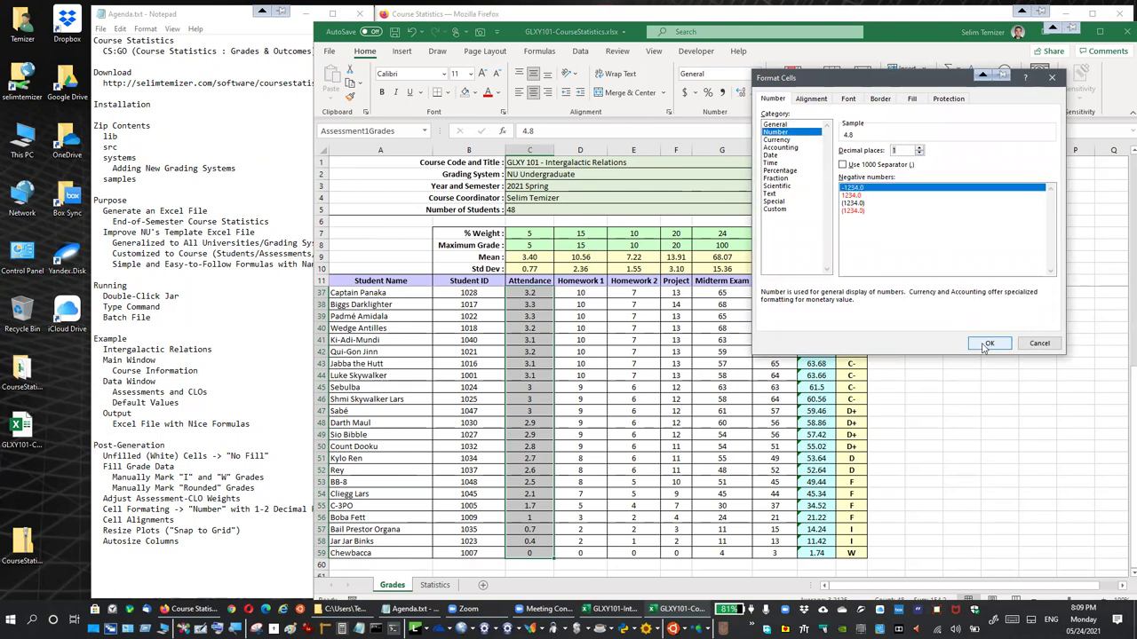
pyautogui.click(988, 343)
pyautogui.scroll(8, 550, 355)
pyautogui.click(541, 352)
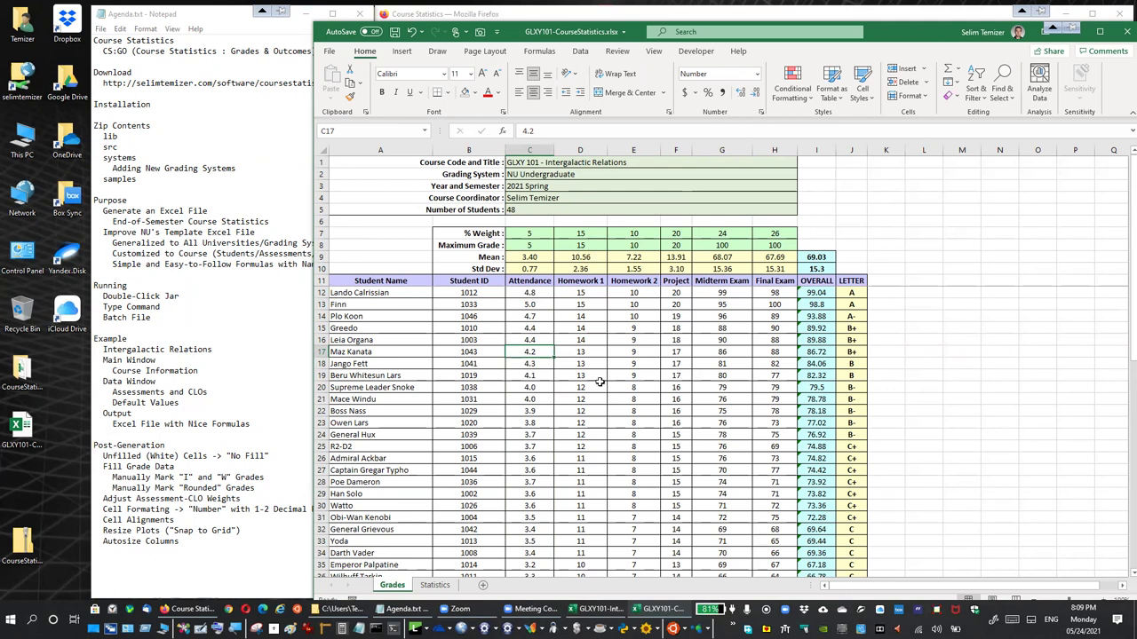
pyautogui.moveTo(816, 256); pyautogui.dragTo(822, 568)
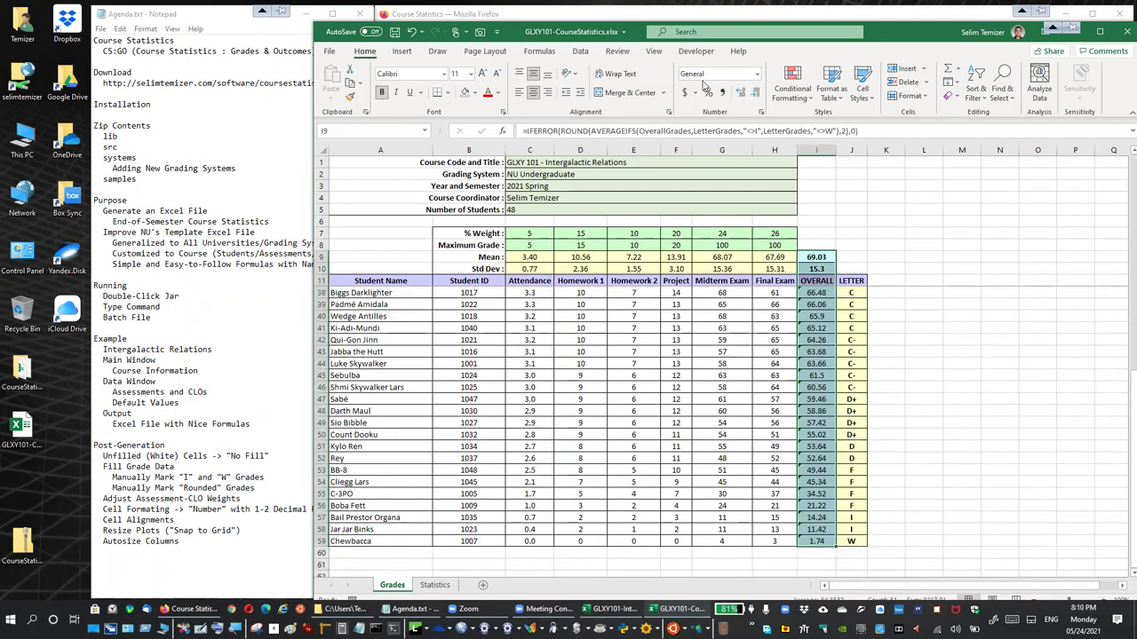
# Format the overall mean and OVERALL column as Number with 1 decimal place
pyautogui.click(761, 112)
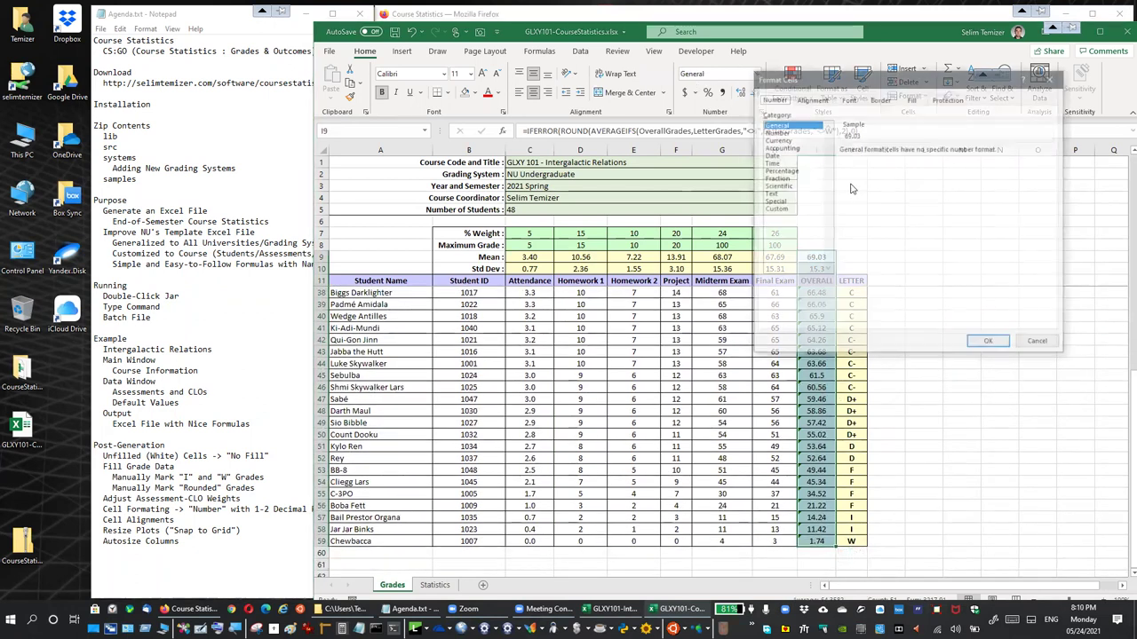
pyautogui.click(781, 133)
pyautogui.click(919, 154)
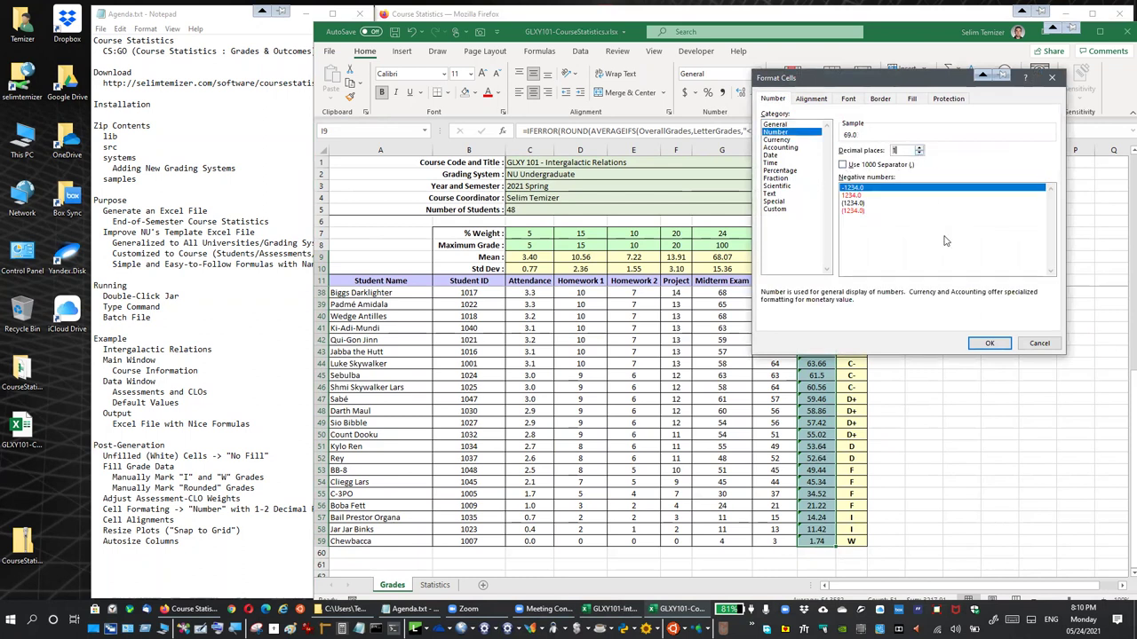
pyautogui.click(989, 342)
pyautogui.click(960, 389)
pyautogui.scroll(9, 950, 397)
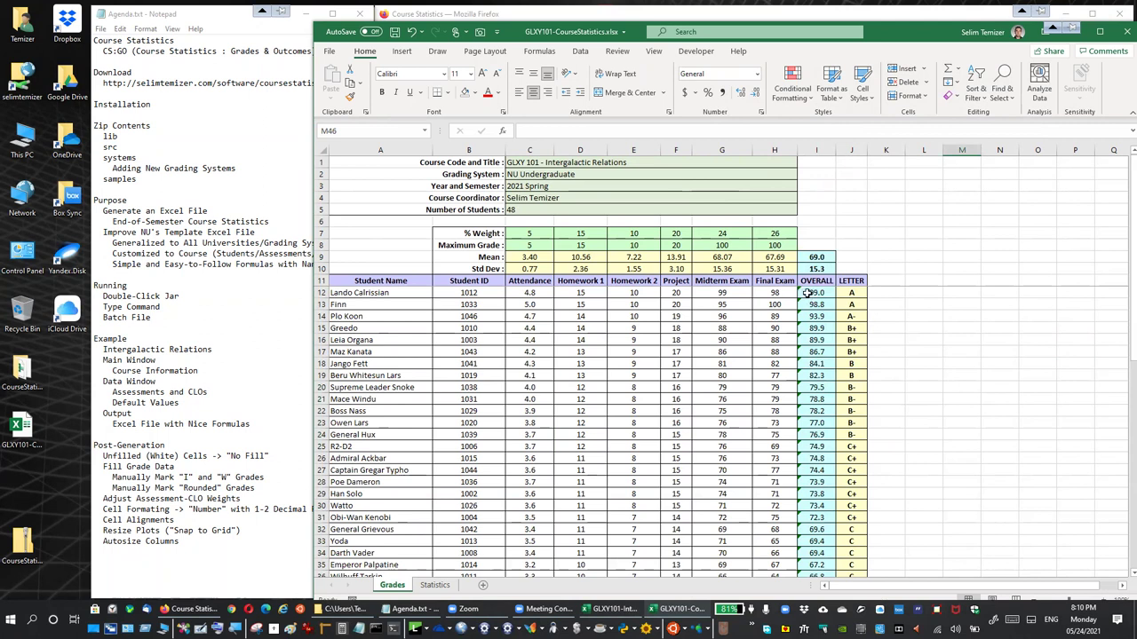
# Select OVERALL grades I12:I59 and ignore their formula error warnings
pyautogui.click(810, 293)
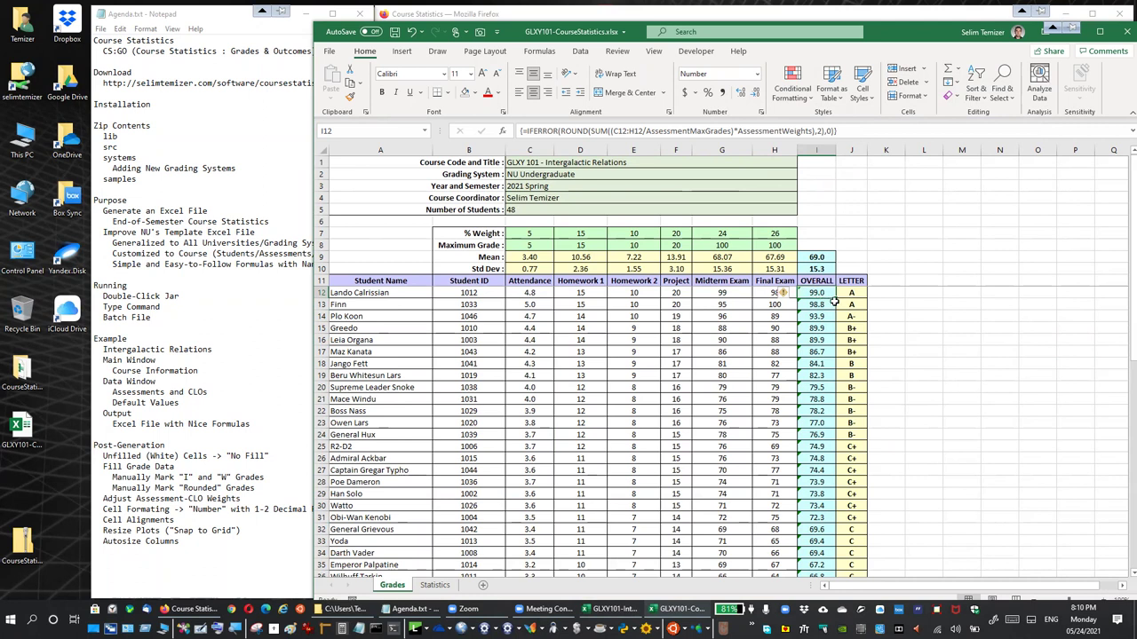
pyautogui.moveTo(816, 471); pyautogui.dragTo(824, 557)
pyautogui.scroll(3, 817, 497)
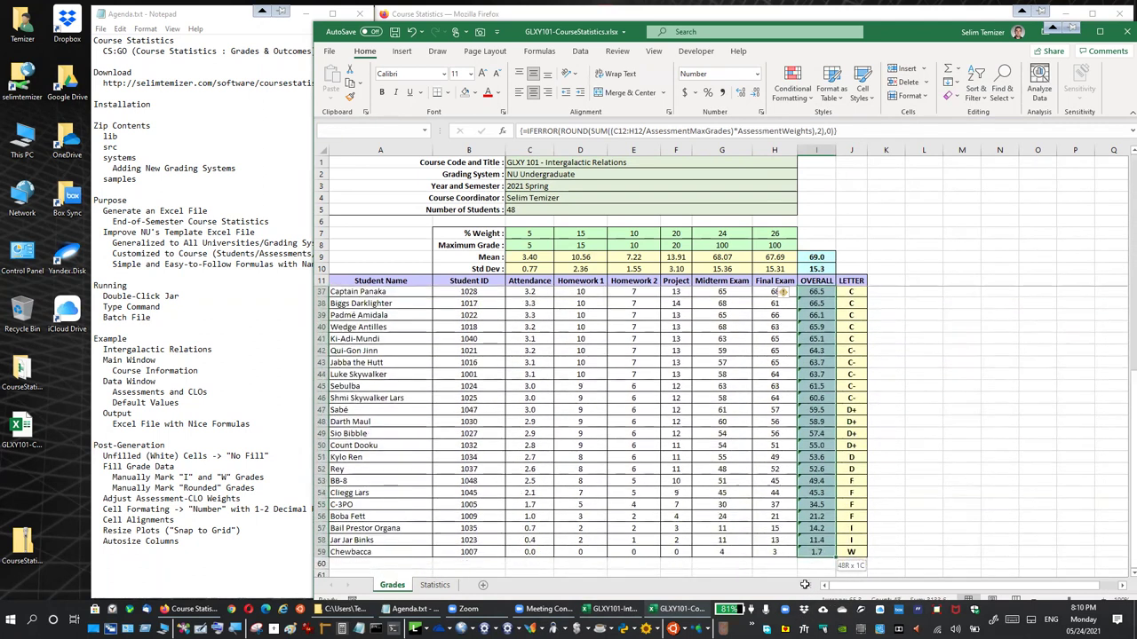
pyautogui.scroll(6, 812, 451)
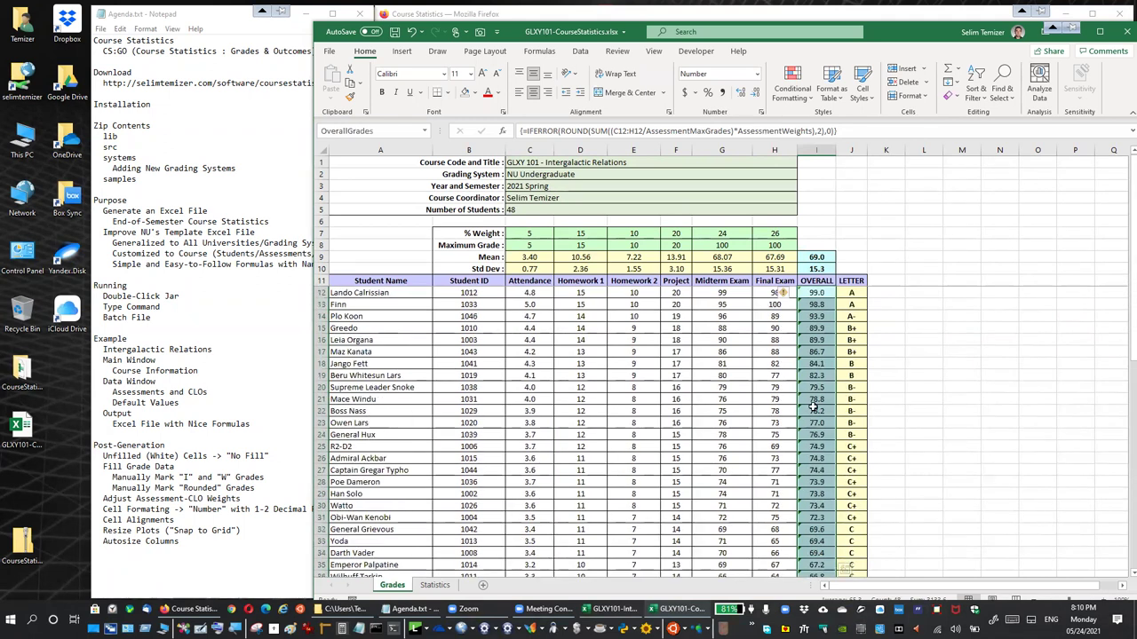
pyautogui.click(783, 293)
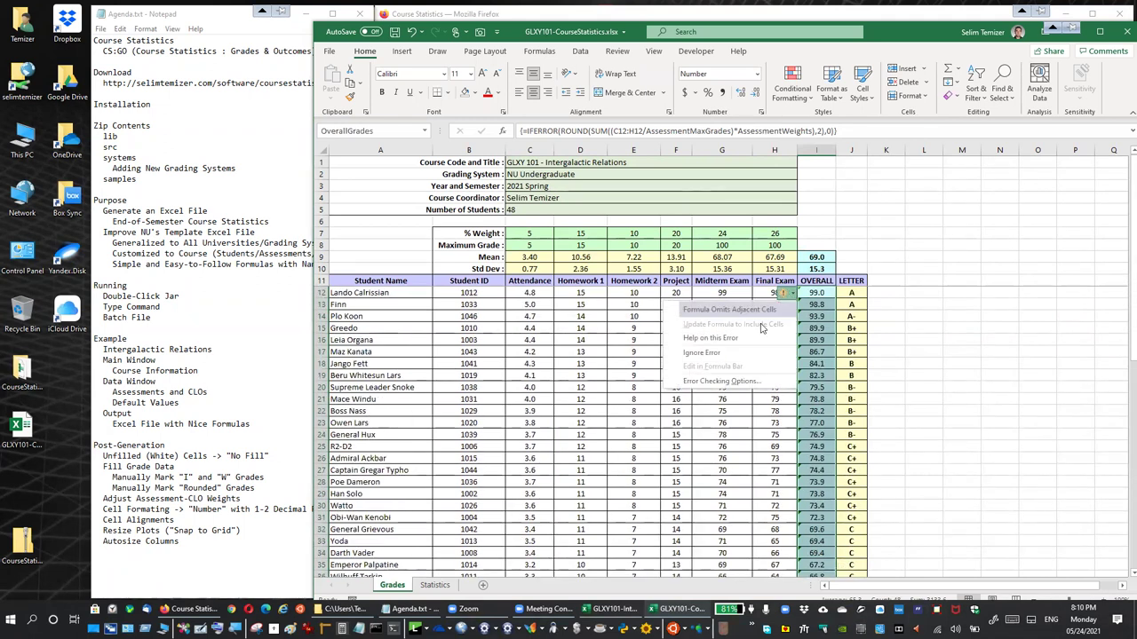
pyautogui.click(706, 352)
pyautogui.click(911, 364)
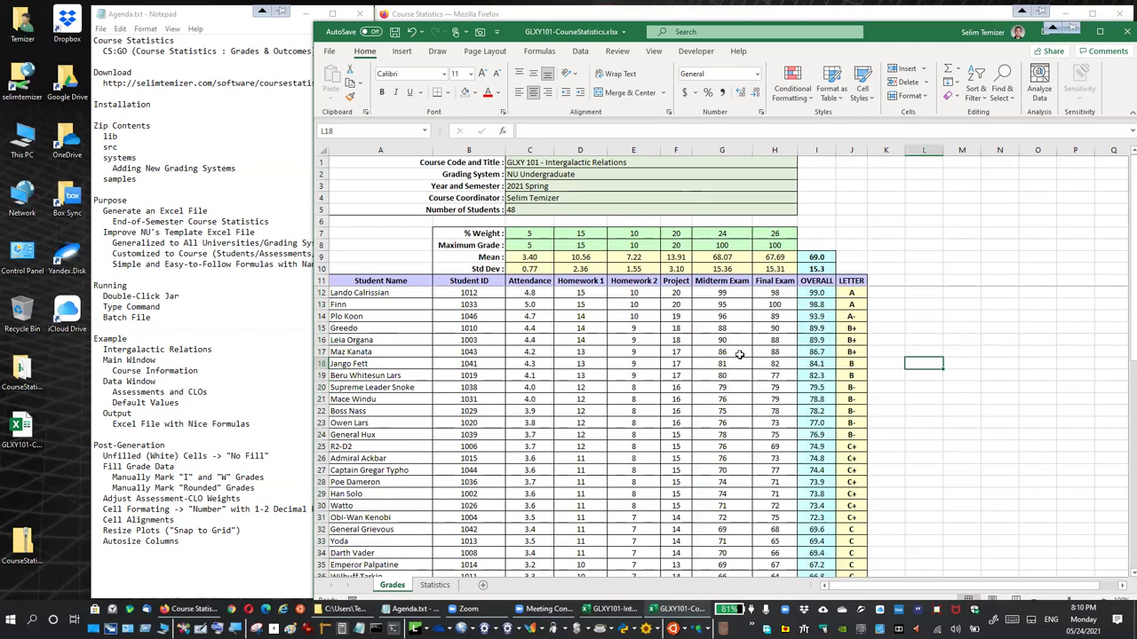
# Select the entire Grades sheet, AutoFit all columns, then move to the Statistics sheet
pyautogui.click(321, 154)
pyautogui.doubleClick(431, 150)
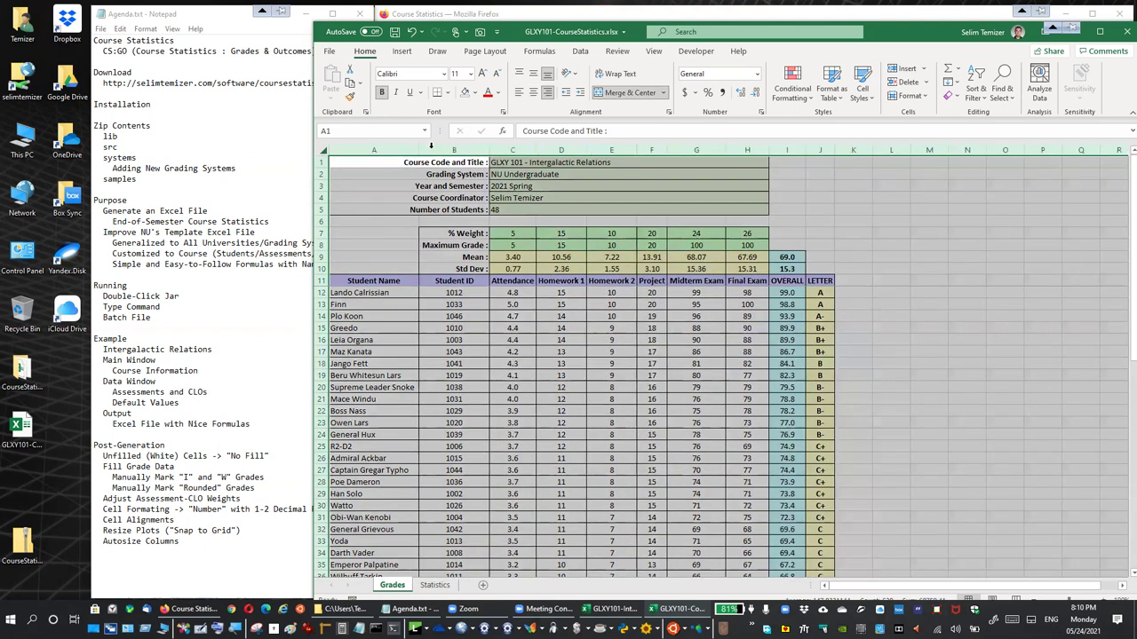
pyautogui.click(345, 163)
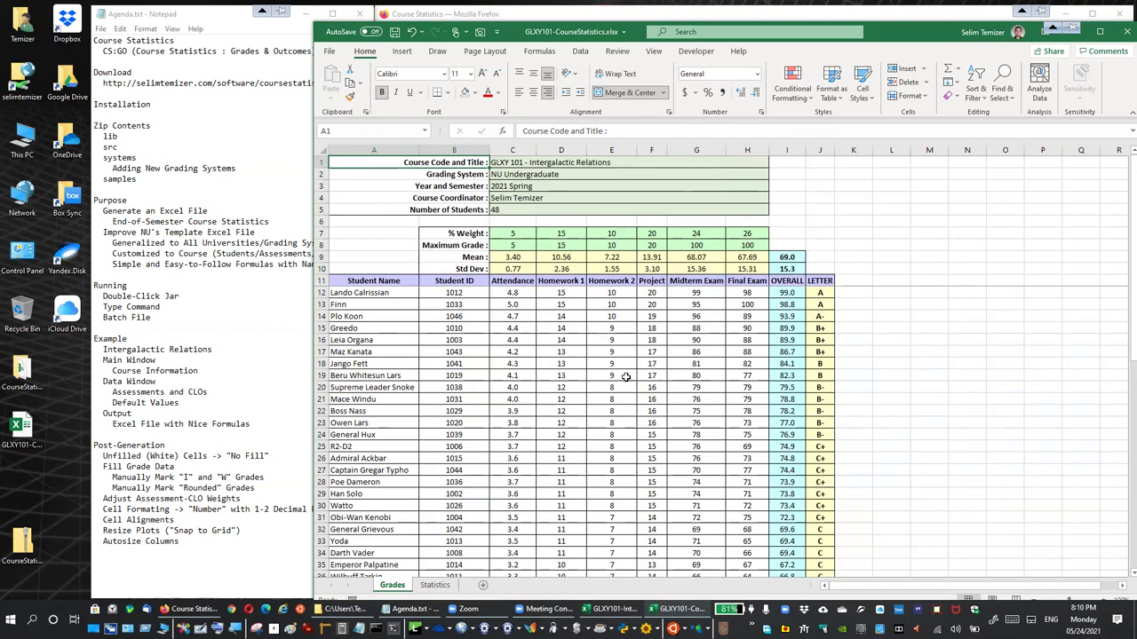
pyautogui.scroll(-11, 616, 375)
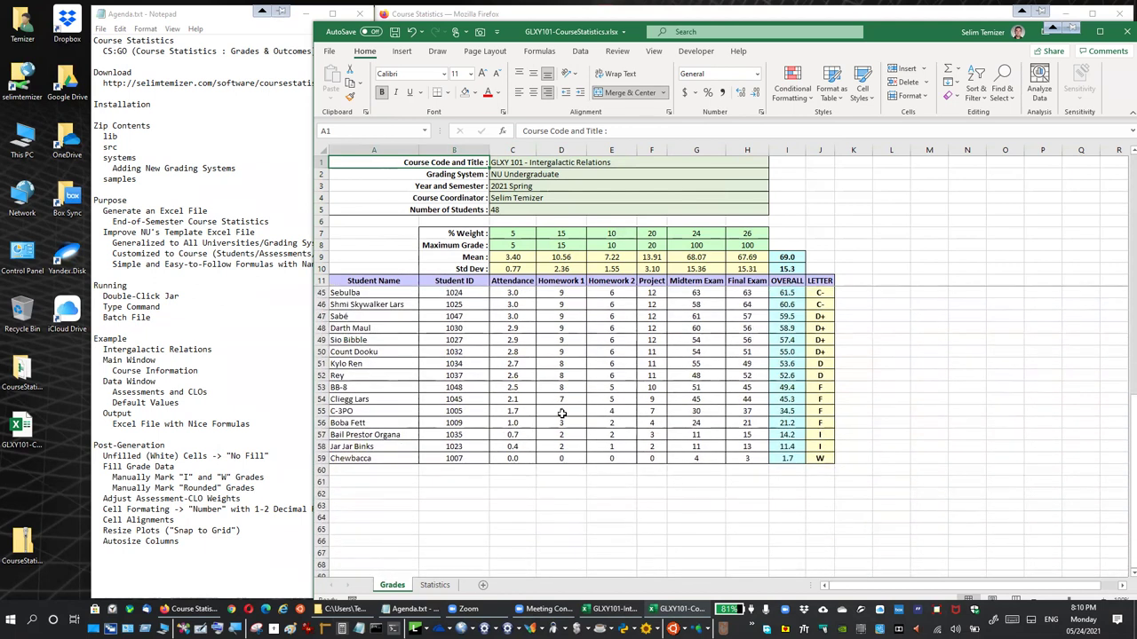
pyautogui.scroll(11, 561, 414)
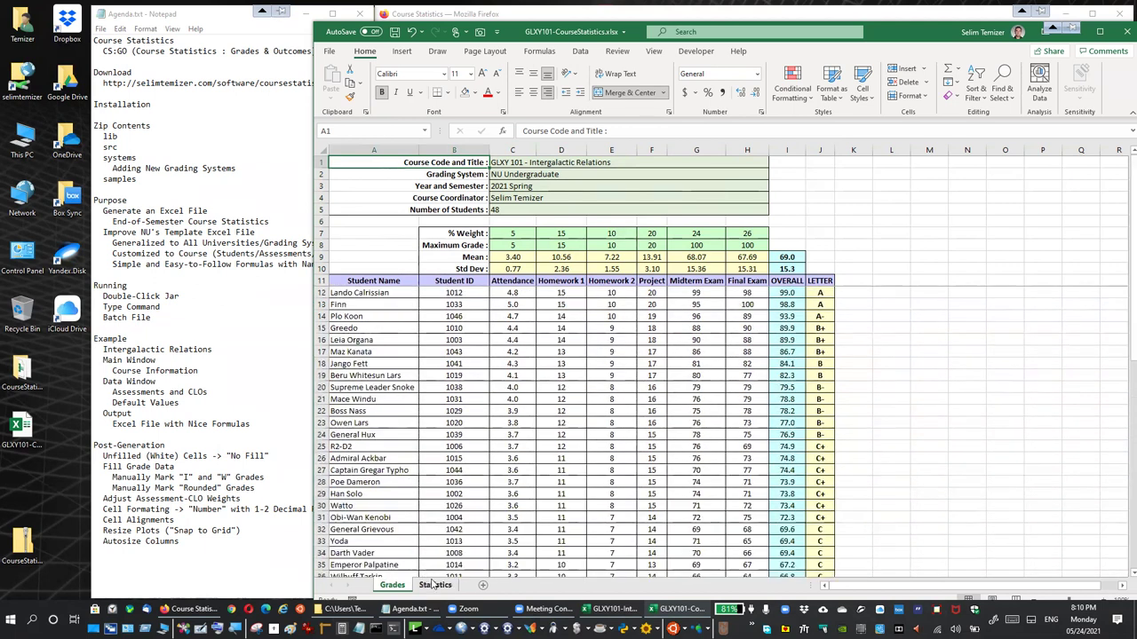
pyautogui.click(434, 584)
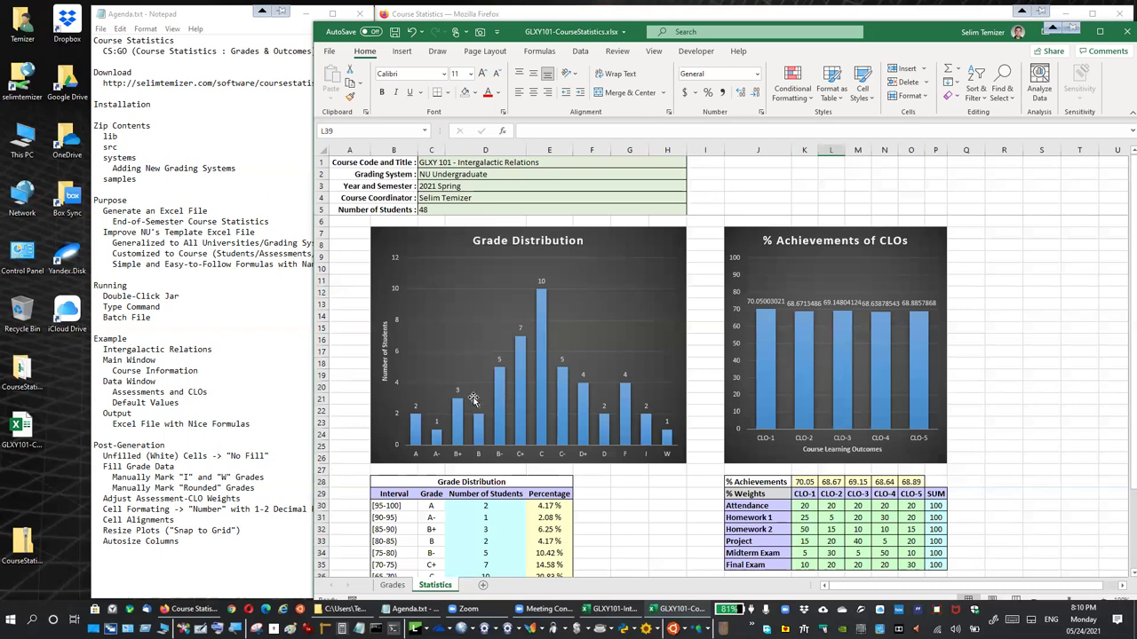
# Right-align the Grade Distribution Percentage values E30:E42
pyautogui.scroll(-4, 474, 399)
pyautogui.moveTo(549, 364); pyautogui.dragTo(551, 505)
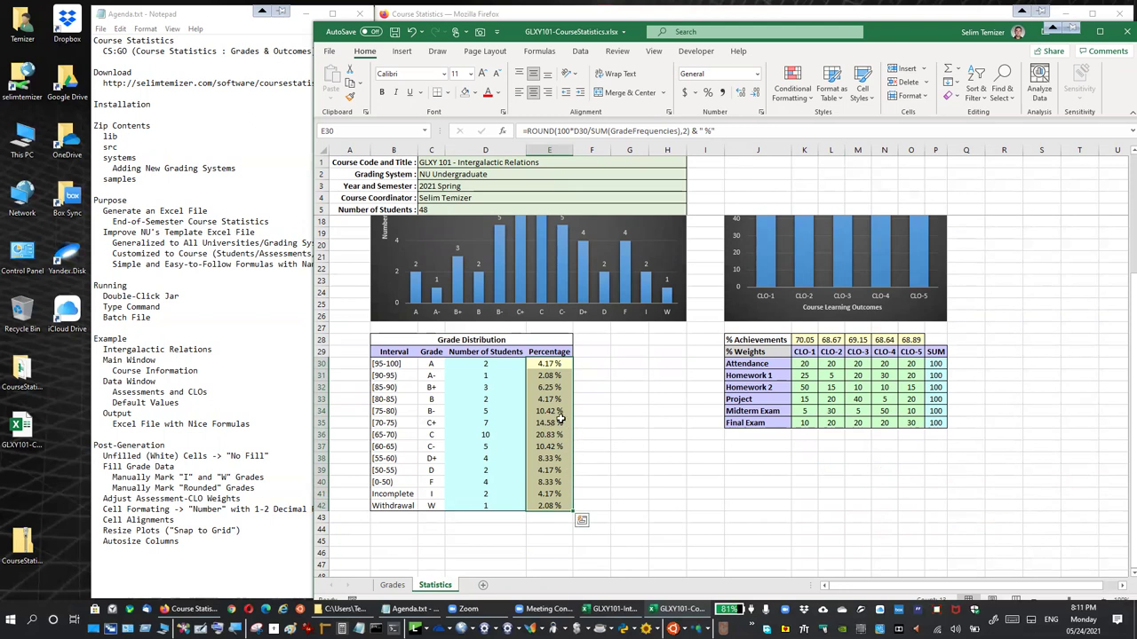
pyautogui.click(547, 92)
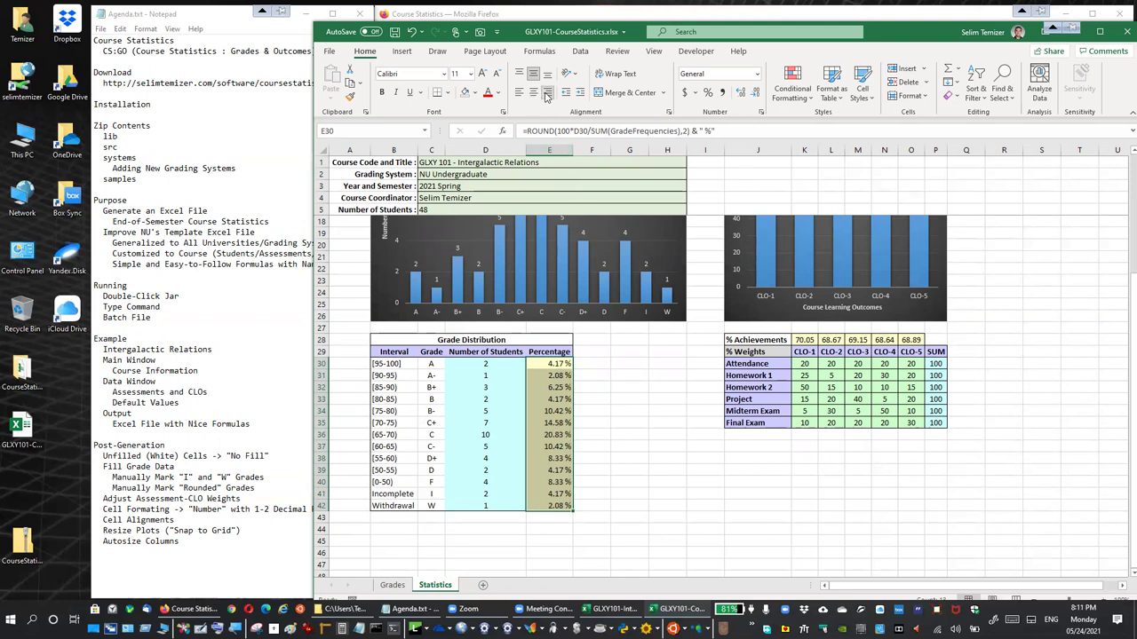
pyautogui.click(605, 386)
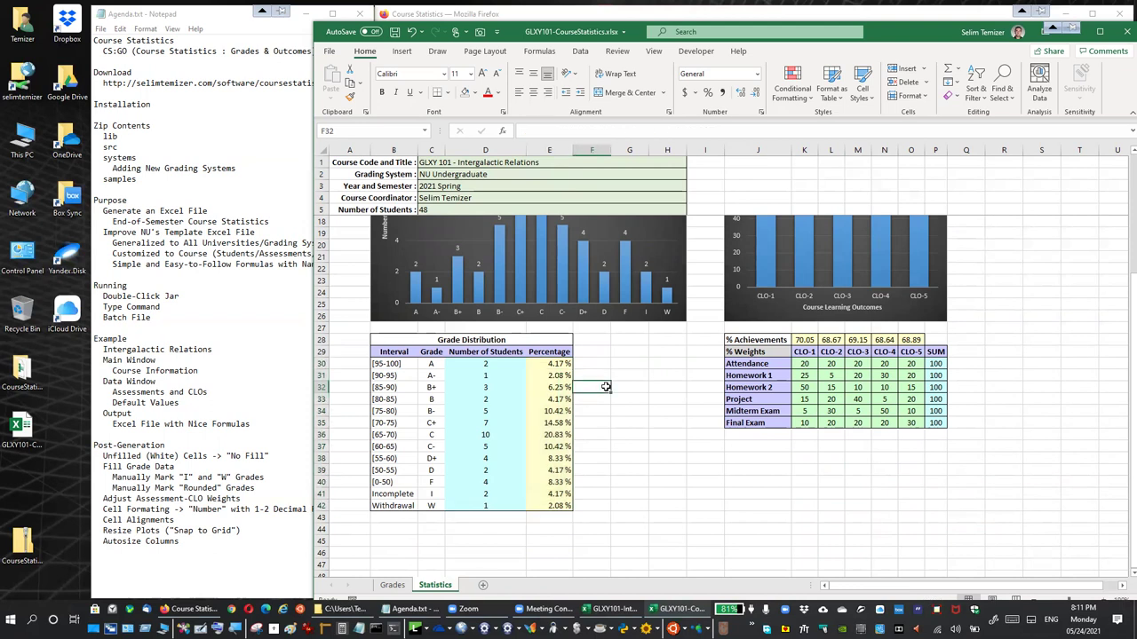
pyautogui.scroll(2, 605, 387)
pyautogui.scroll(2, 841, 424)
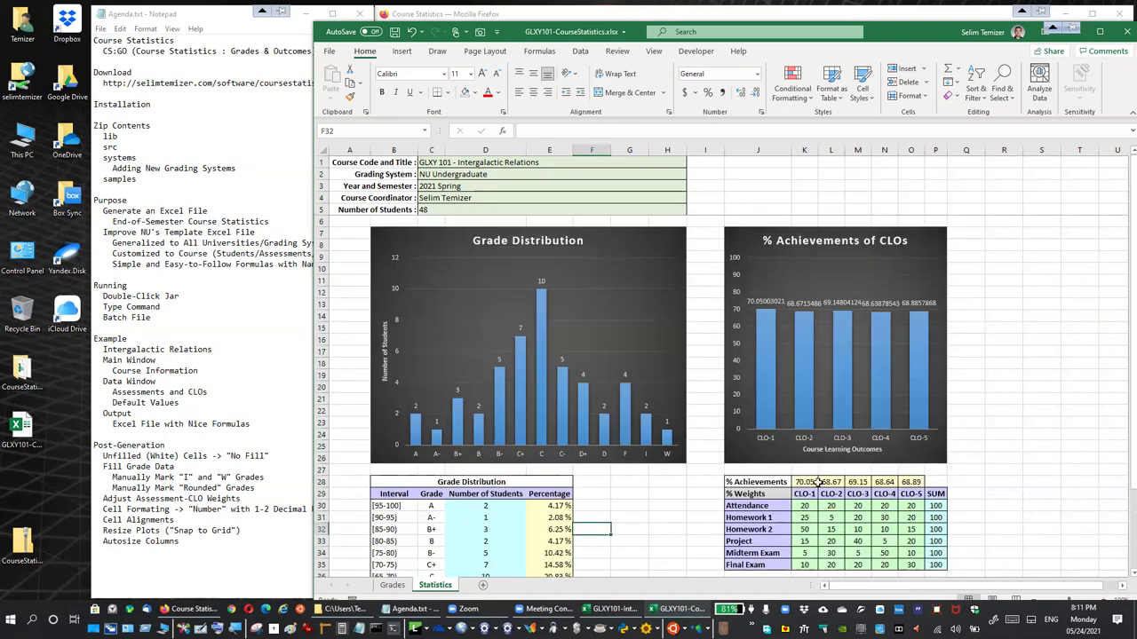
# Format the CLO achievements K28:O28 as Number with one decimal place
pyautogui.moveTo(808, 482); pyautogui.dragTo(910, 482)
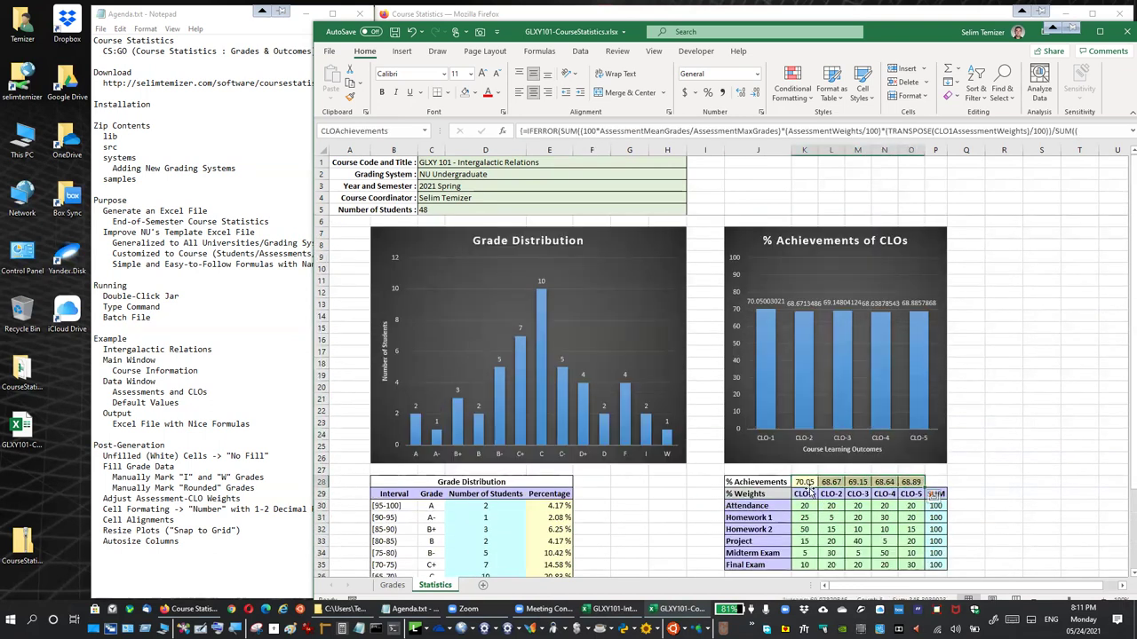
pyautogui.click(761, 112)
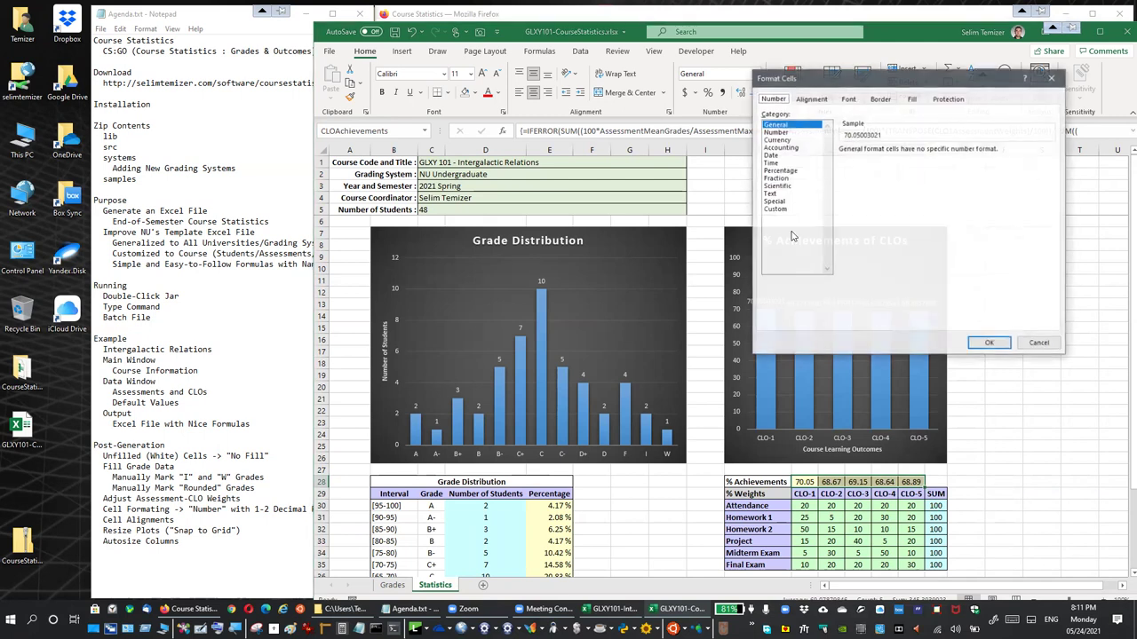
pyautogui.click(920, 153)
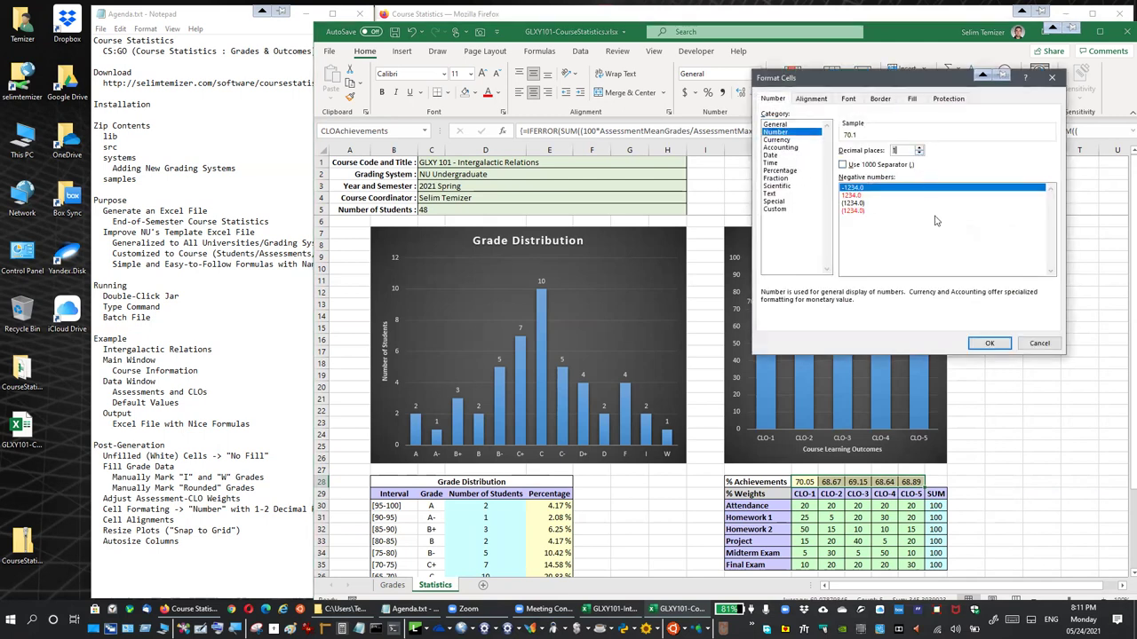
pyautogui.click(977, 344)
pyautogui.click(1008, 494)
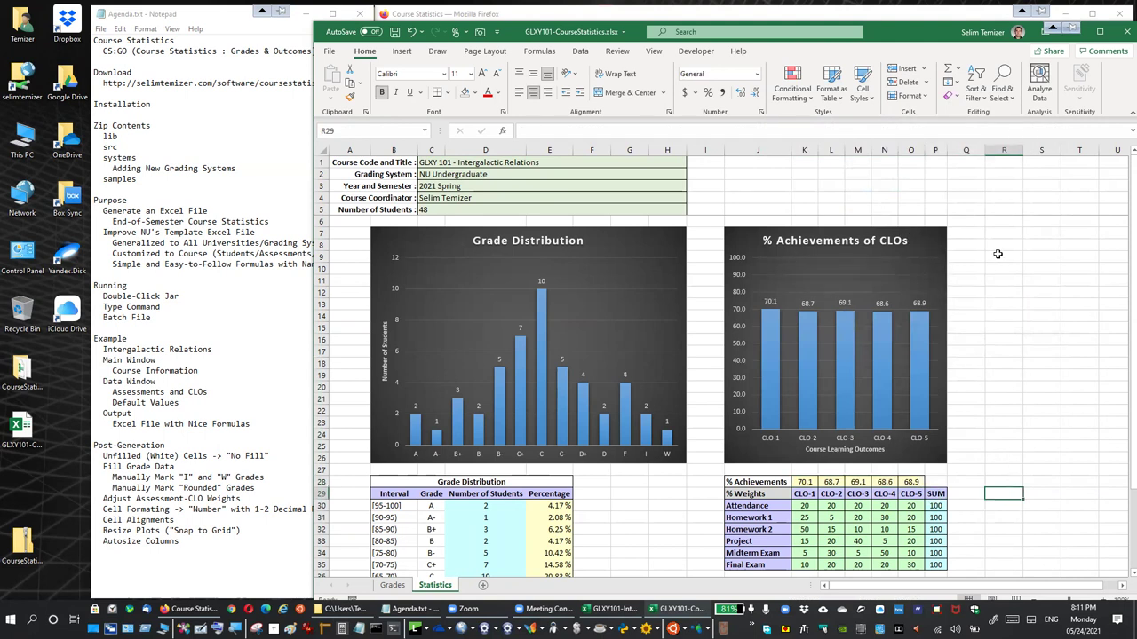
# Turn on Snap to Grid for the % Achievements of CLOs chart
pyautogui.click(939, 242)
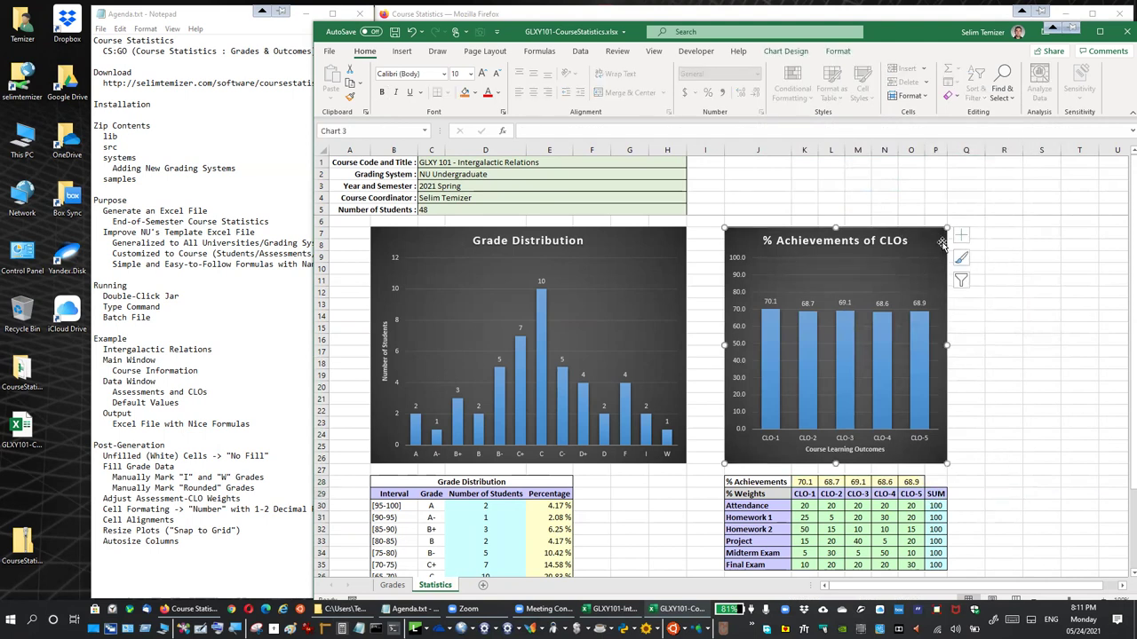
pyautogui.click(836, 51)
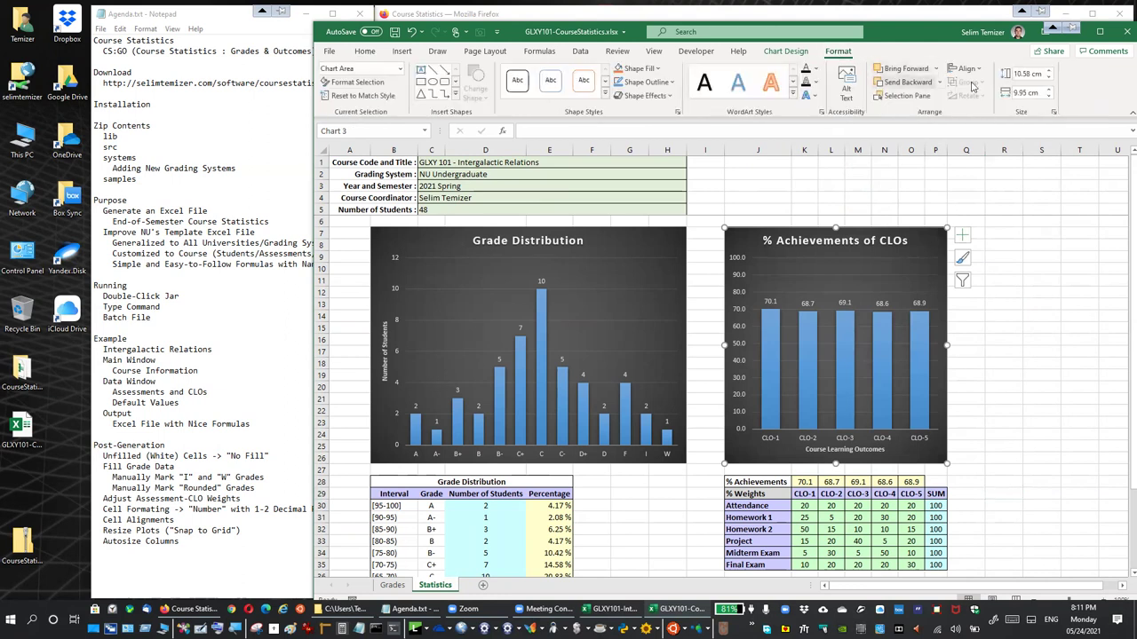
pyautogui.click(967, 69)
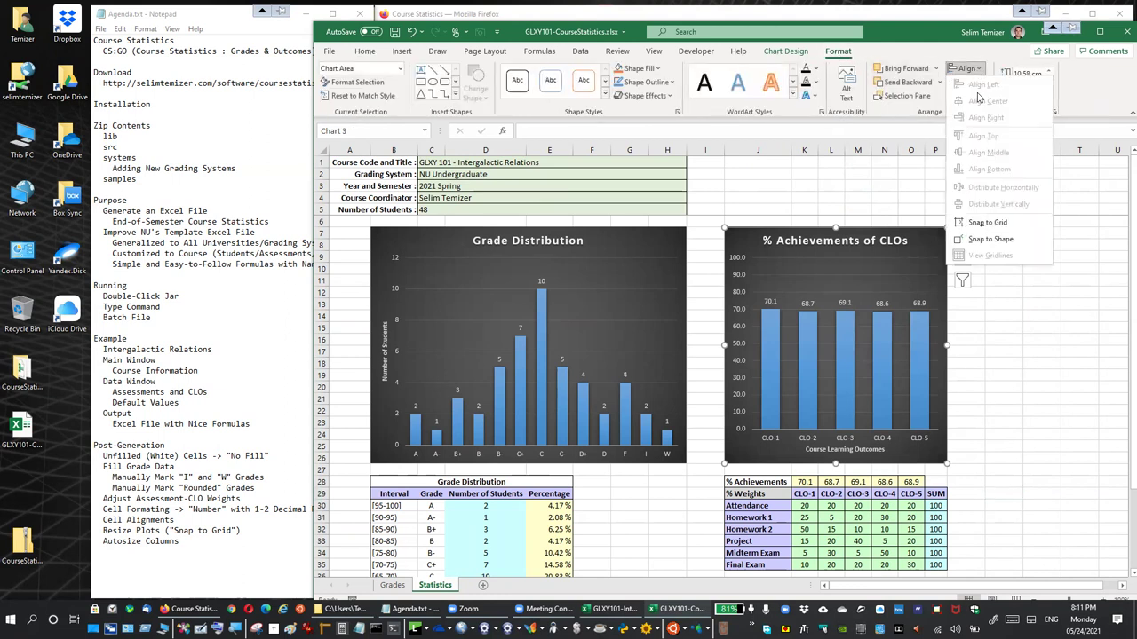
pyautogui.click(988, 223)
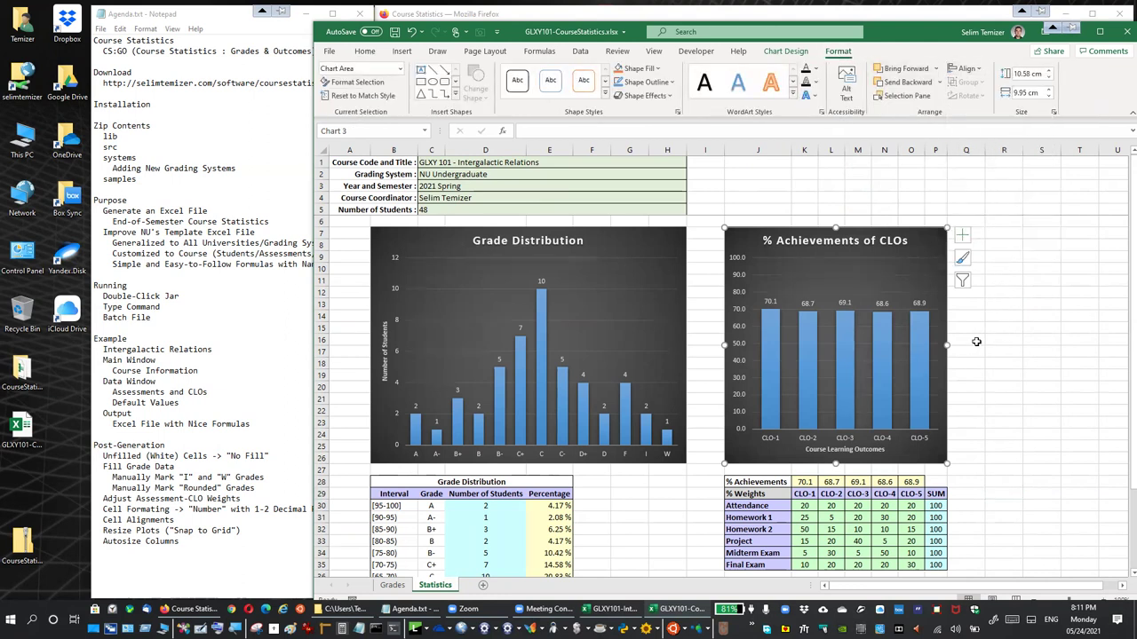
# Widen the CLO chart so its right edge lines up with a column border
pyautogui.moveTo(946, 344); pyautogui.dragTo(1021, 351)
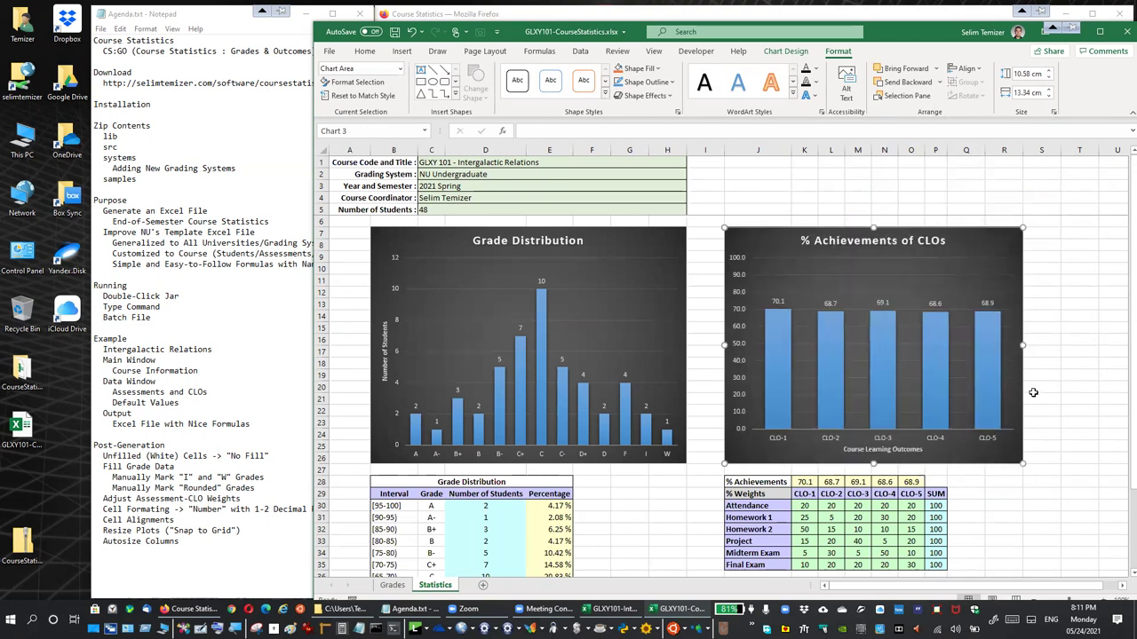
pyautogui.click(1073, 361)
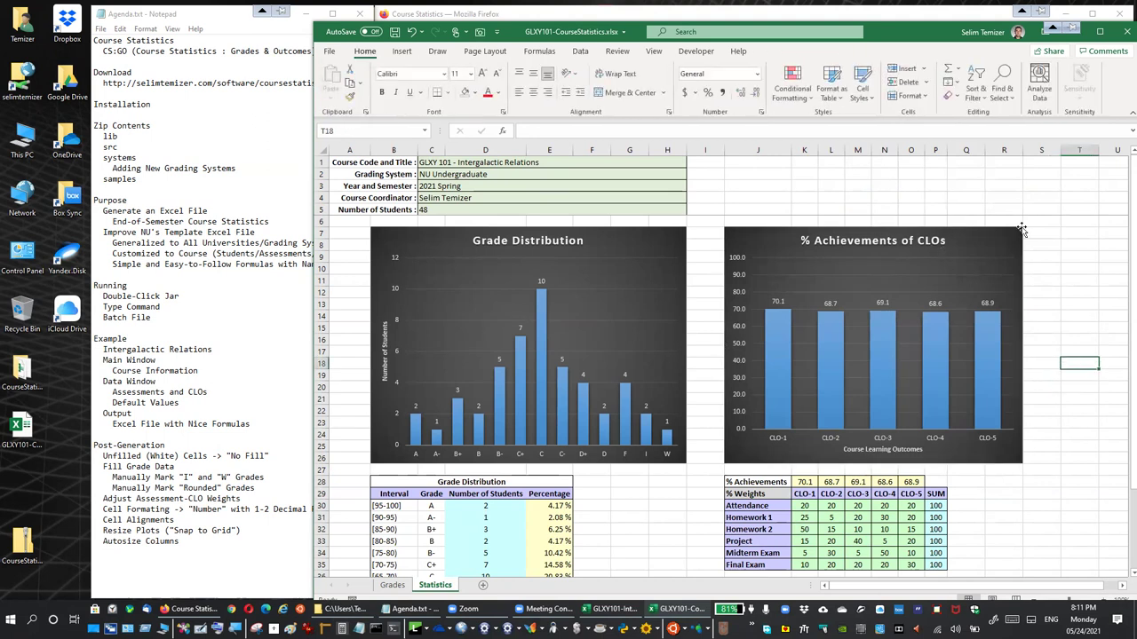
pyautogui.scroll(-2, 1056, 439)
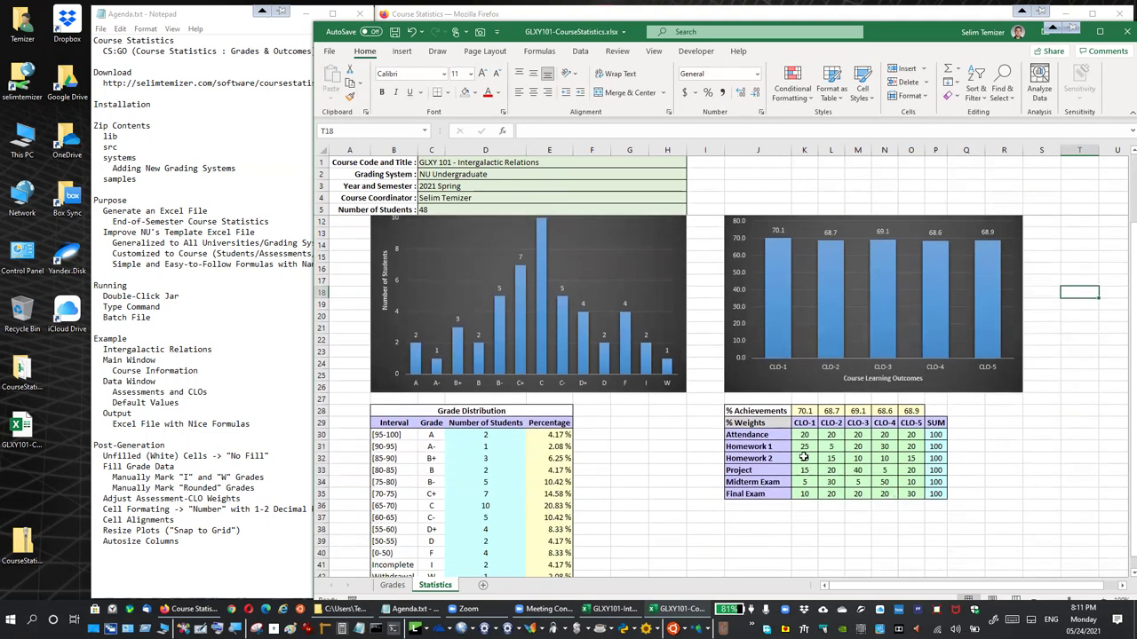
pyautogui.scroll(2, 866, 458)
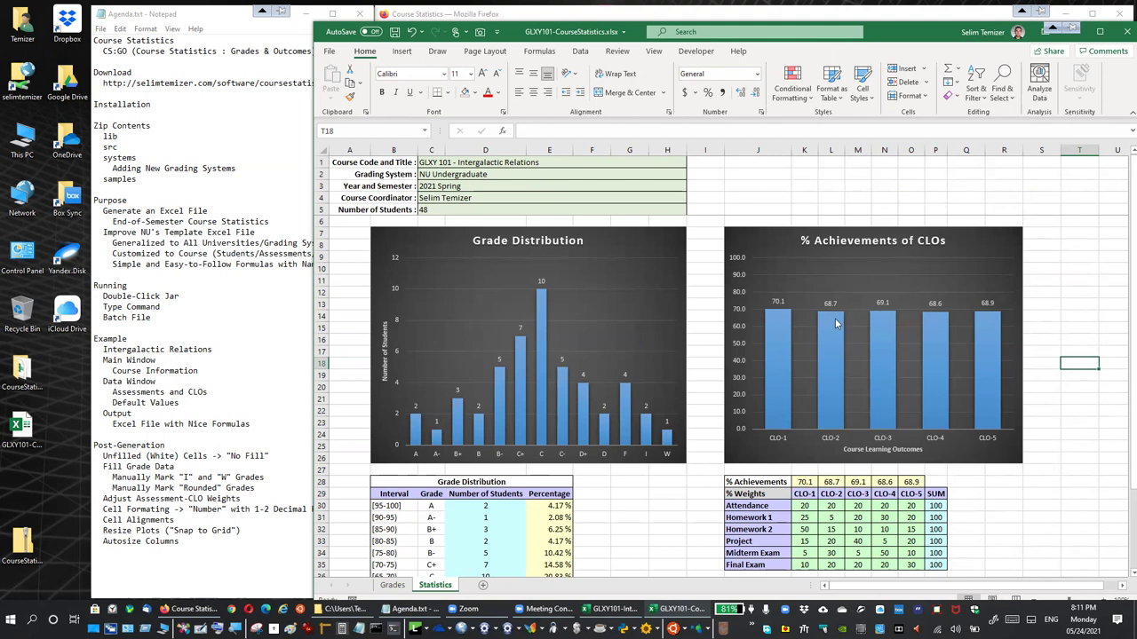
# AutoFit every column on the Statistics sheet, leaving A1 selected
pyautogui.click(354, 164)
pyautogui.click(323, 149)
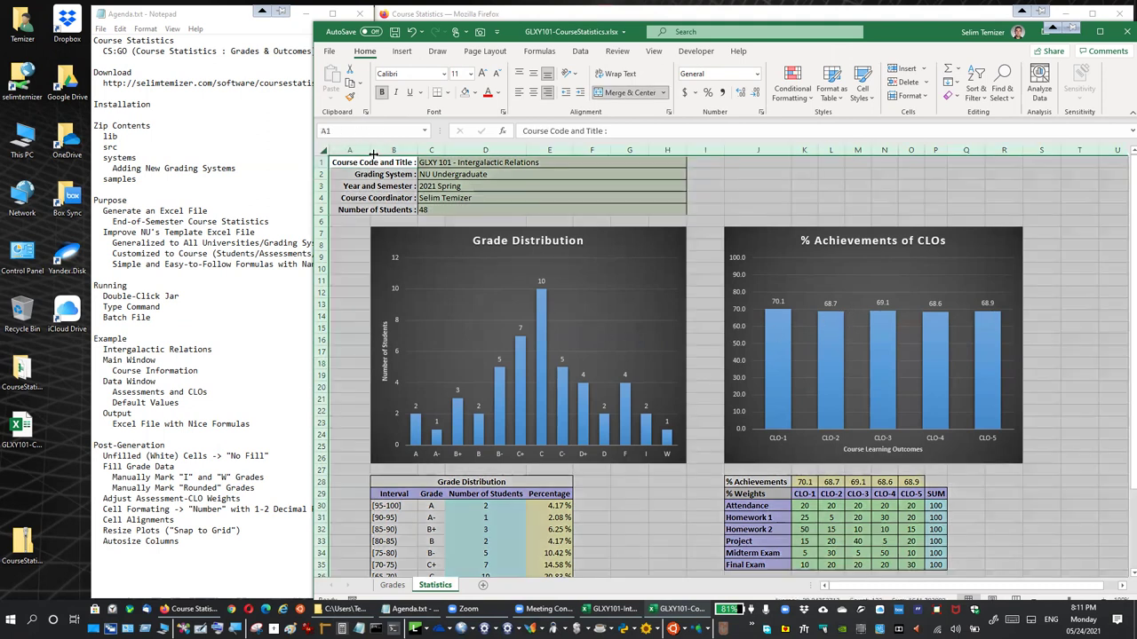
pyautogui.doubleClick(369, 149)
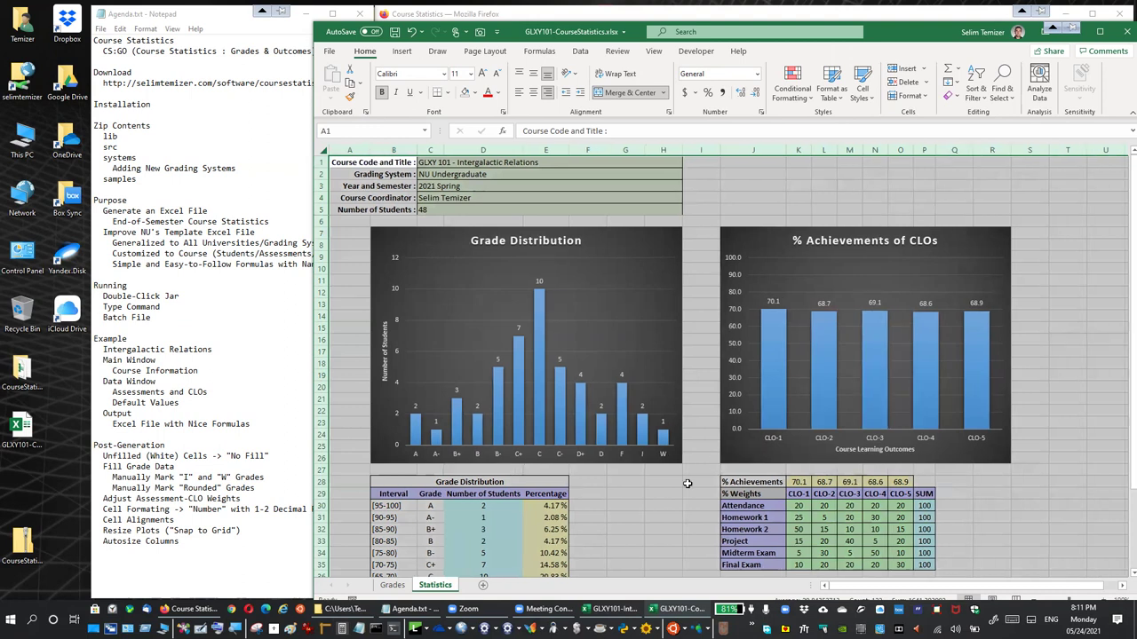
pyautogui.click(338, 162)
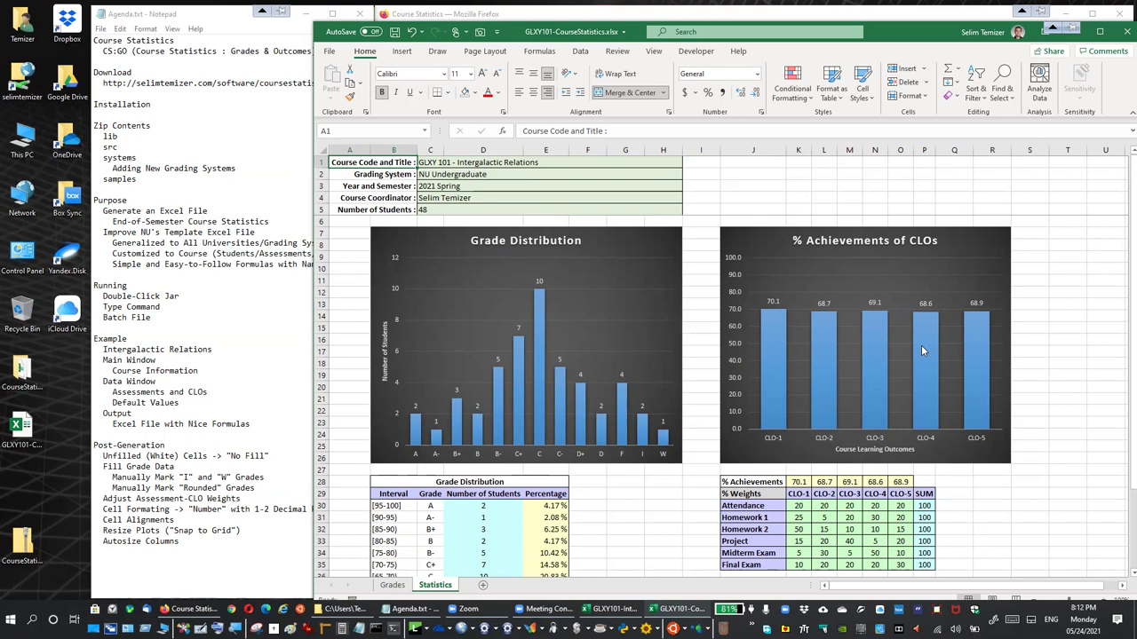
# Return to the Grades sheet
pyautogui.click(392, 585)
pyautogui.scroll(-3, 678, 369)
pyautogui.scroll(3, 664, 429)
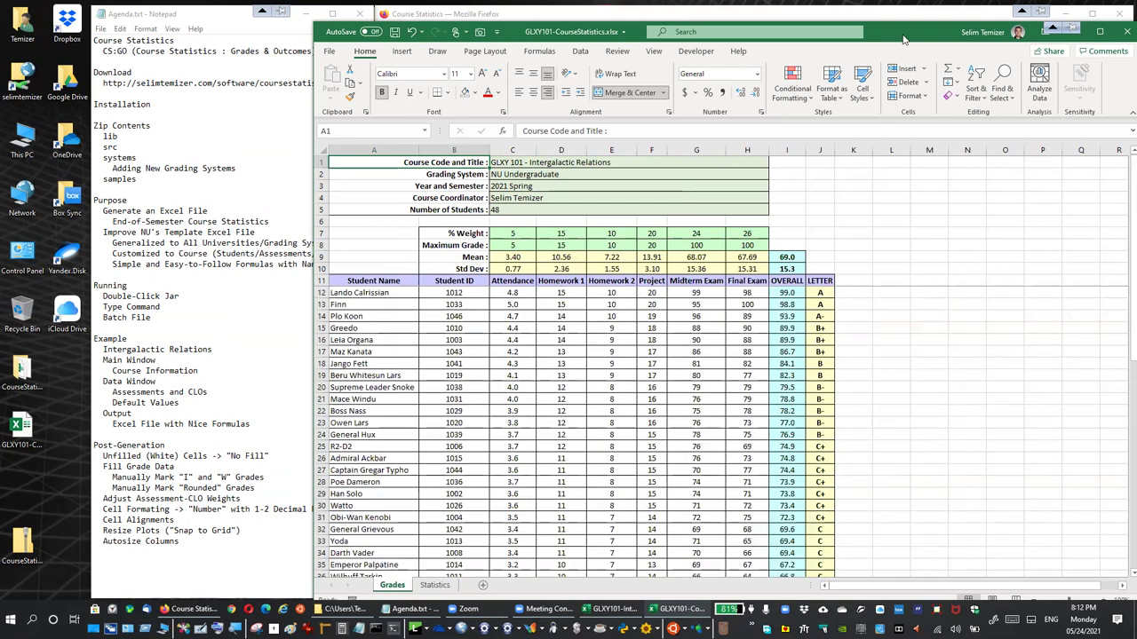
# Close the GLXY101-CourseStatistics.xlsx workbook to reveal the browser download page
pyautogui.moveTo(903, 39); pyautogui.dragTo(728, 32)
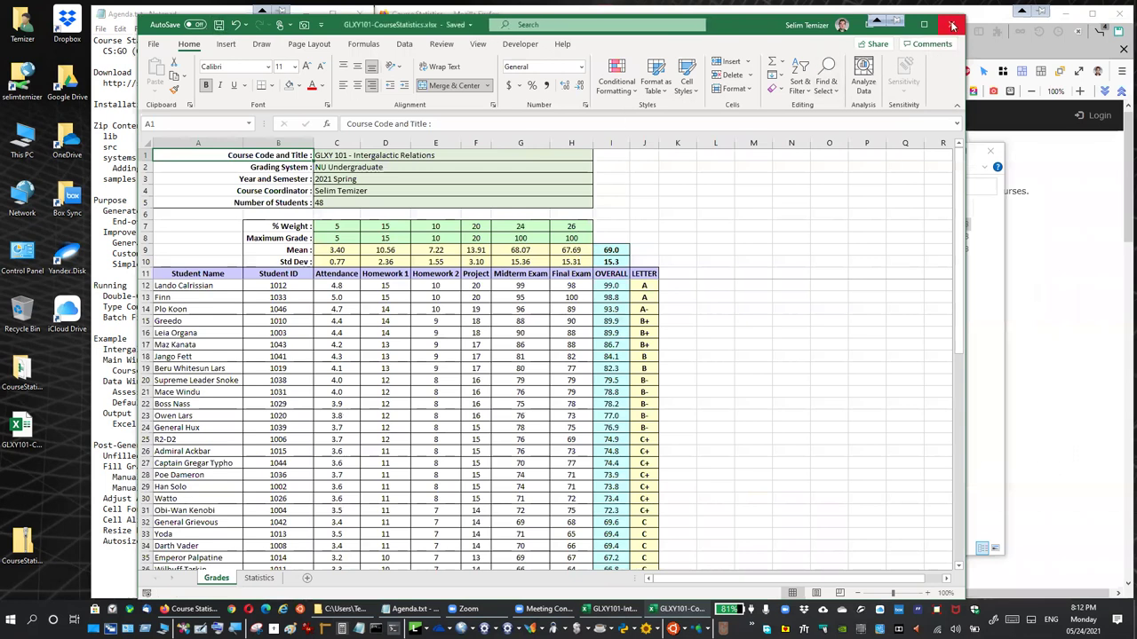
pyautogui.click(953, 26)
pyautogui.click(942, 152)
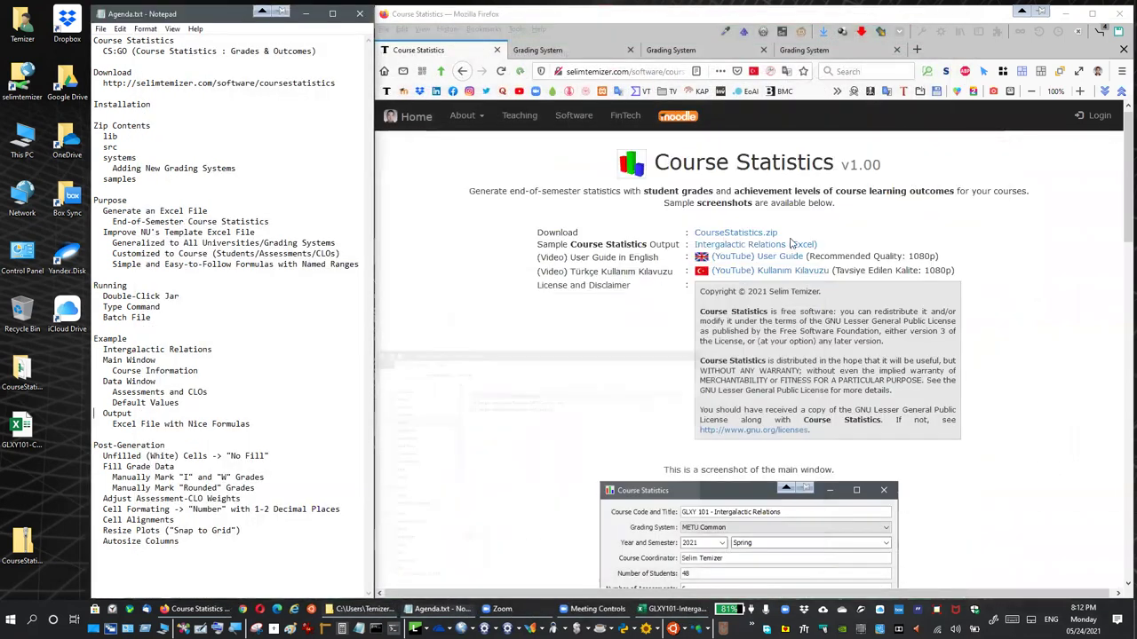